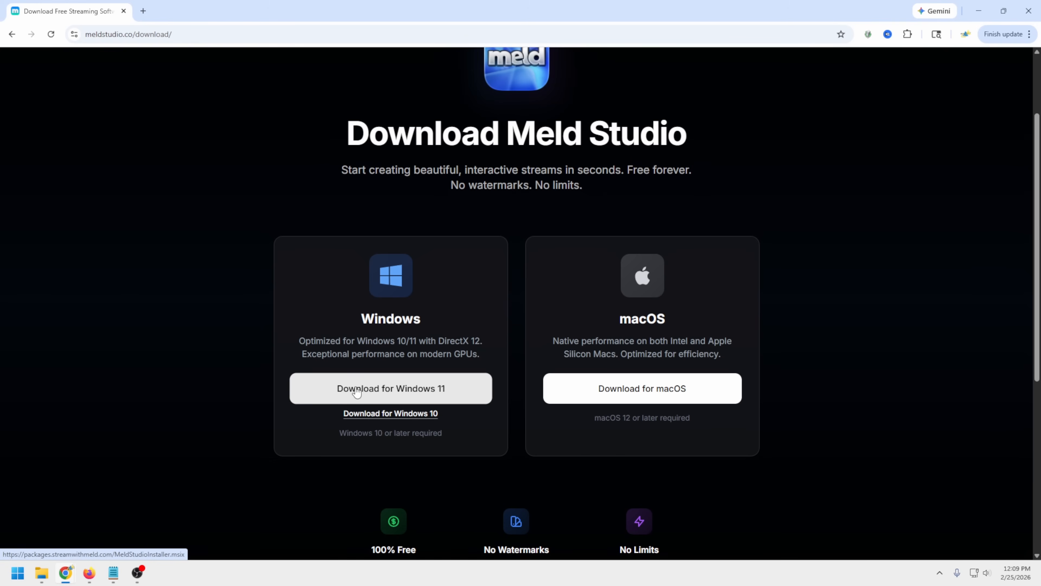
# Download the Meld Studio installer for Windows 11, open MeldStudioInstaller.msix and install the application
pyautogui.click(356, 391)
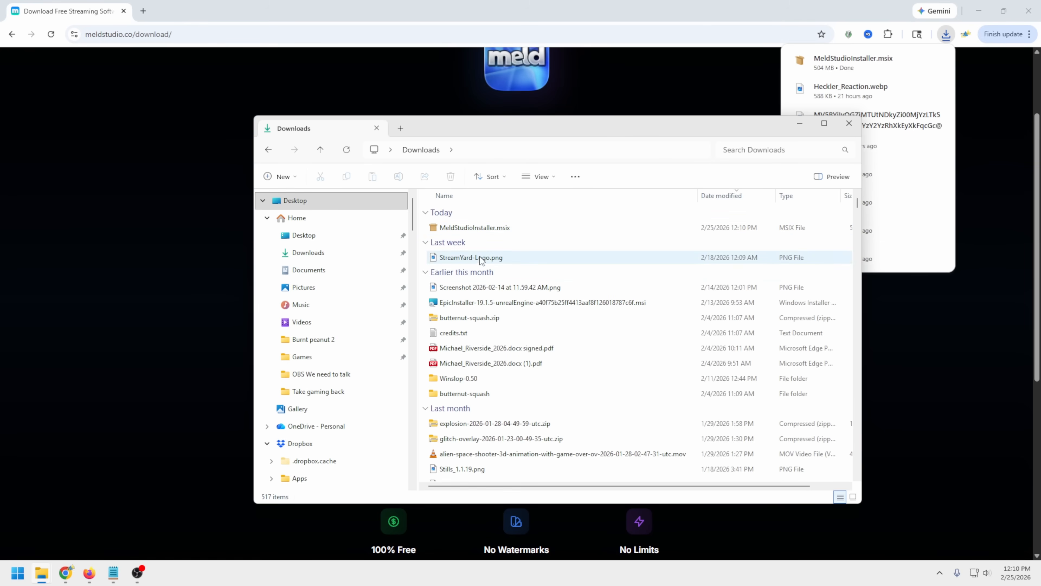
pyautogui.doubleClick(456, 231)
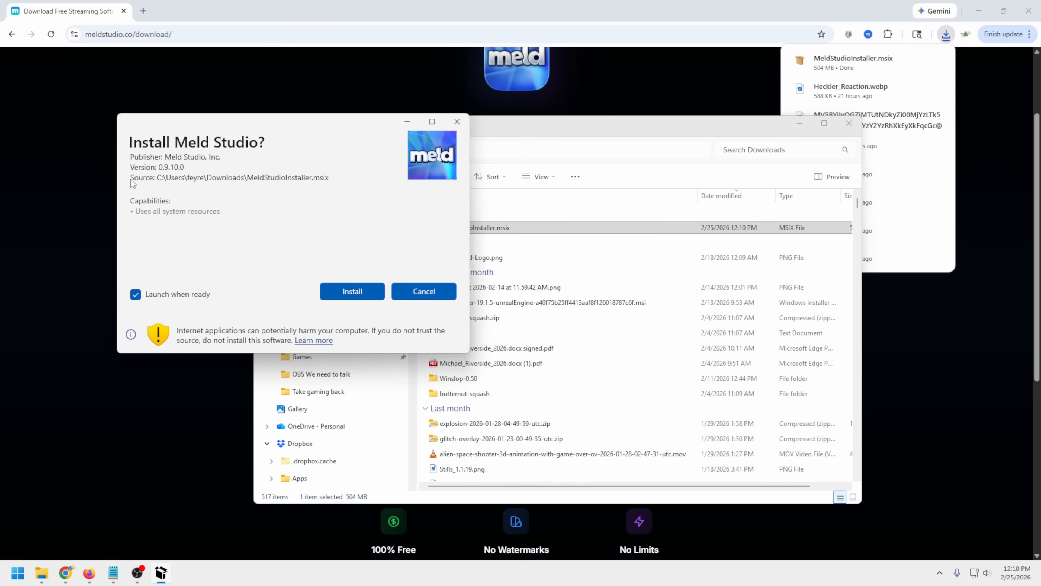
pyautogui.moveTo(134, 211); pyautogui.dragTo(256, 264)
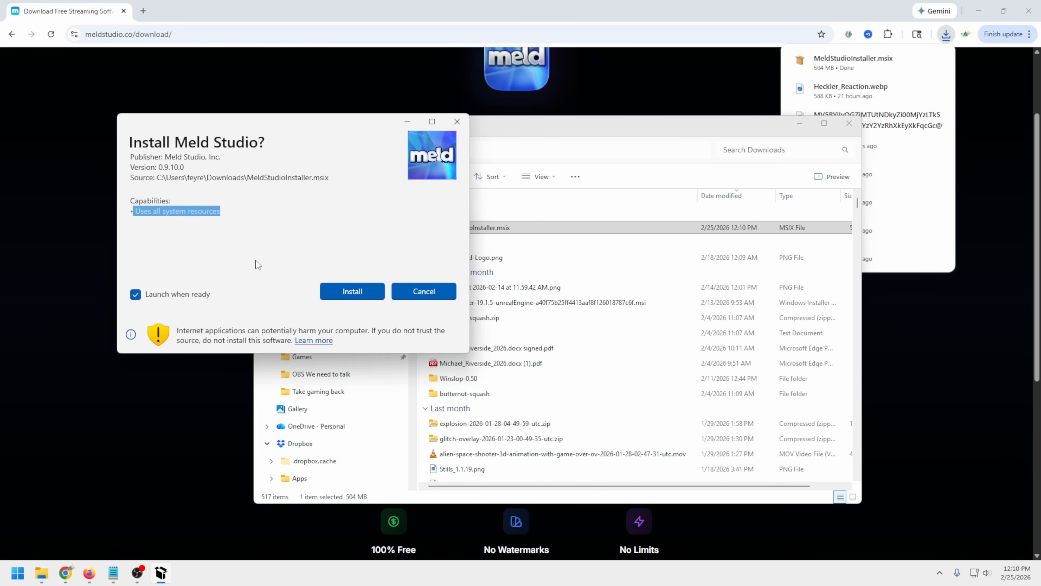
pyautogui.click(344, 292)
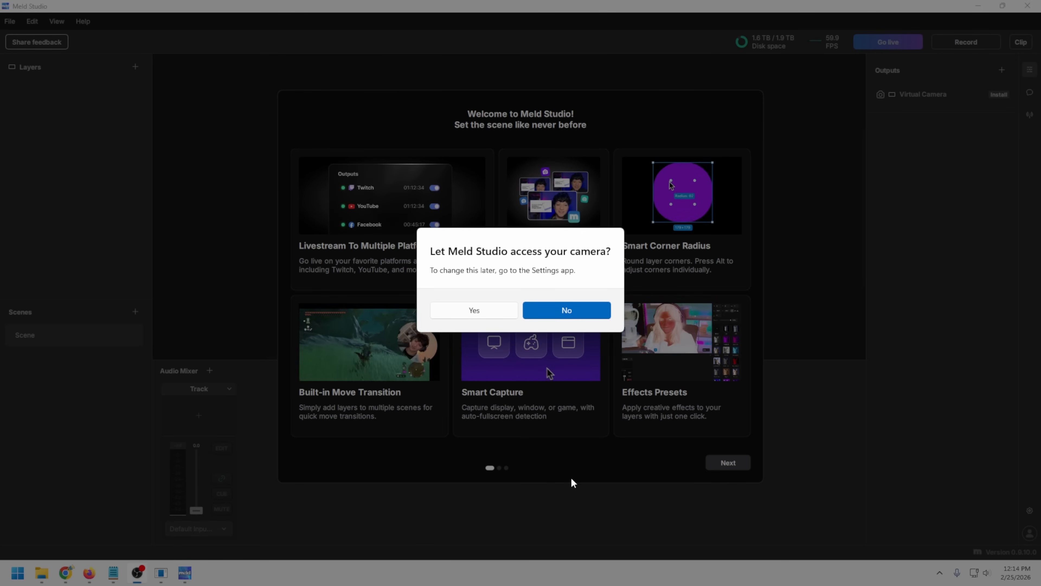
# Allow Meld Studio to access the camera and the microphone
pyautogui.click(489, 312)
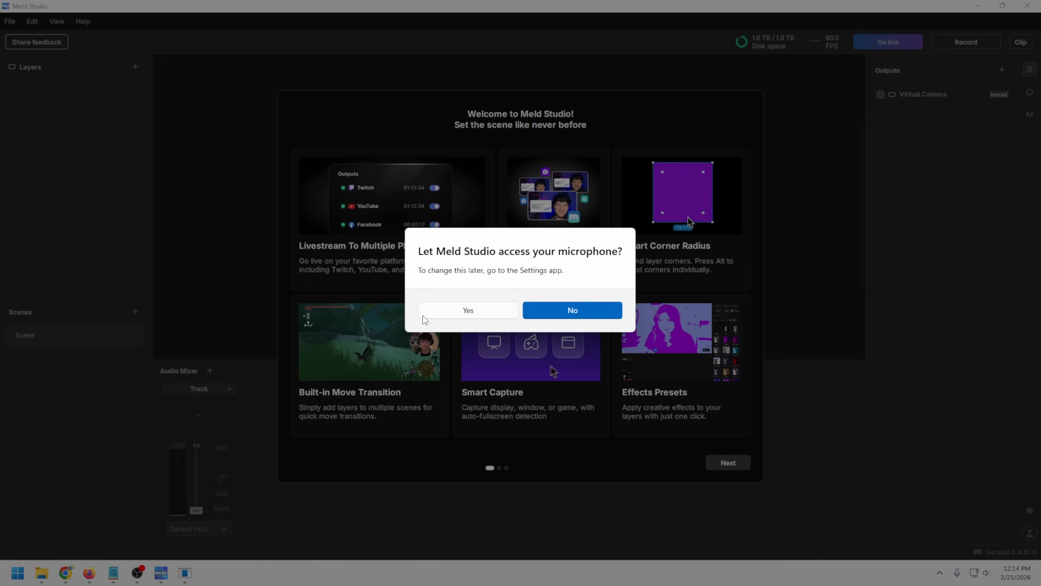
pyautogui.click(466, 311)
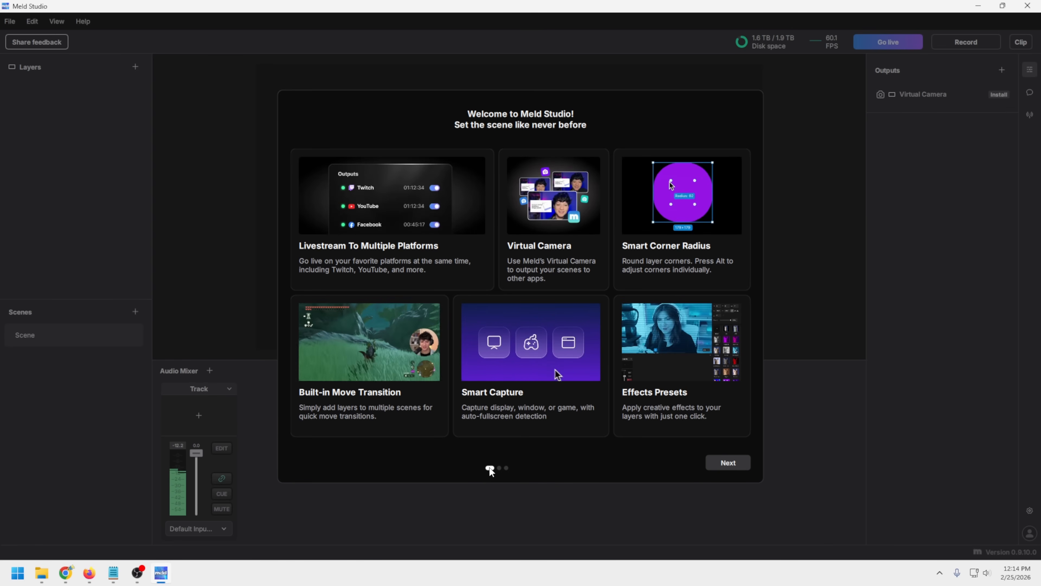
# Complete the welcome setup with the Default single canvas and start blank instead of importing the OBS scene collection
pyautogui.click(733, 466)
pyautogui.click(728, 466)
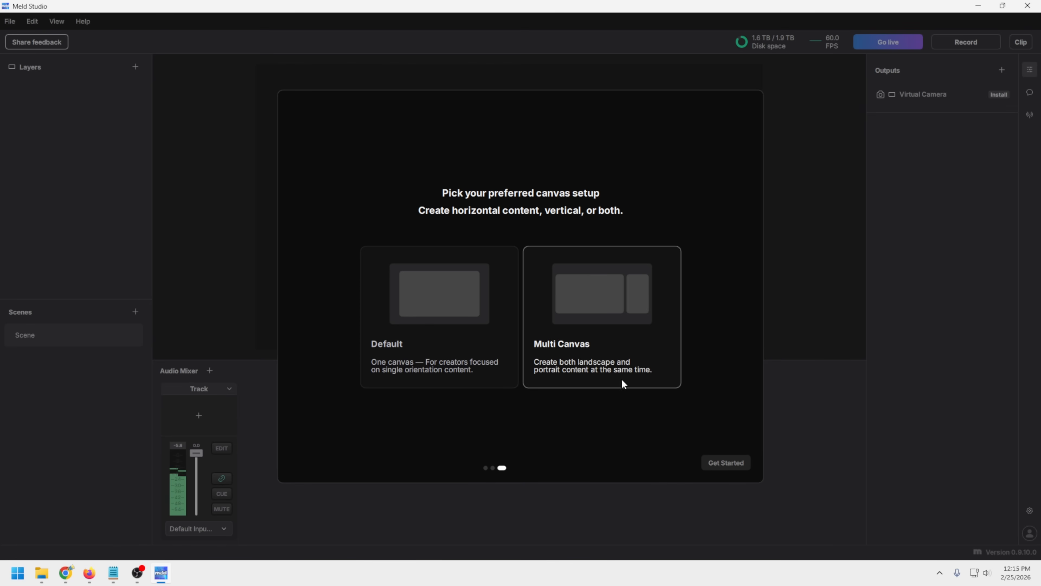
pyautogui.click(427, 308)
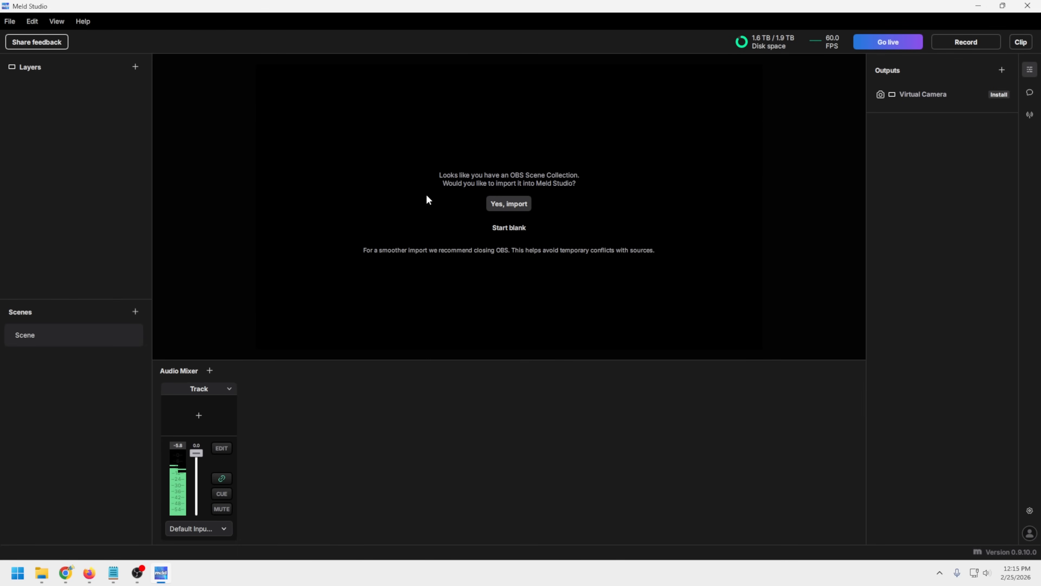
pyautogui.click(516, 232)
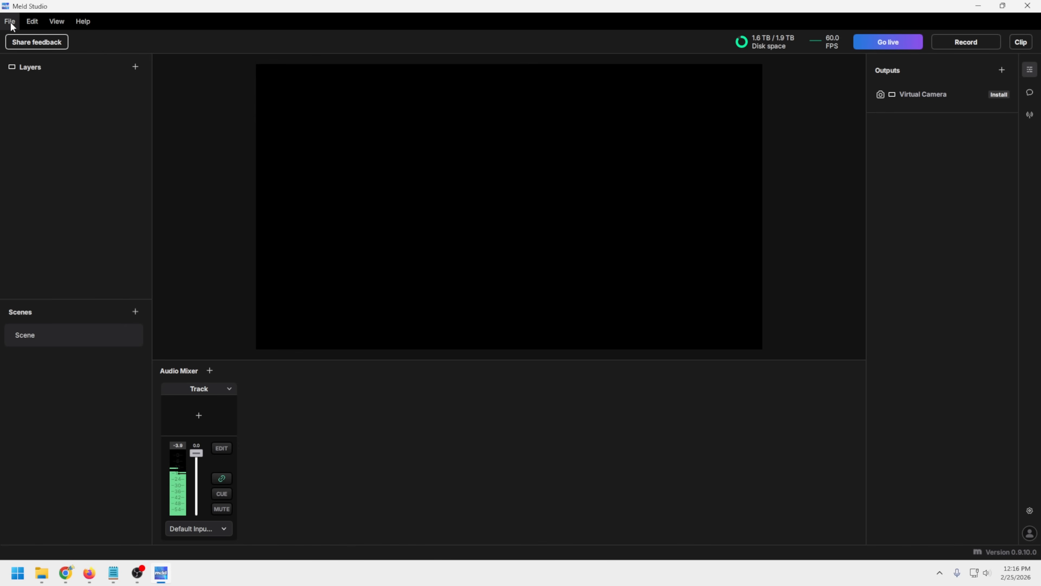
# Set the stream frame rate to 30fps in the general preferences, trying a 4K UHD canvas before returning it to 1080p
pyautogui.click(10, 24)
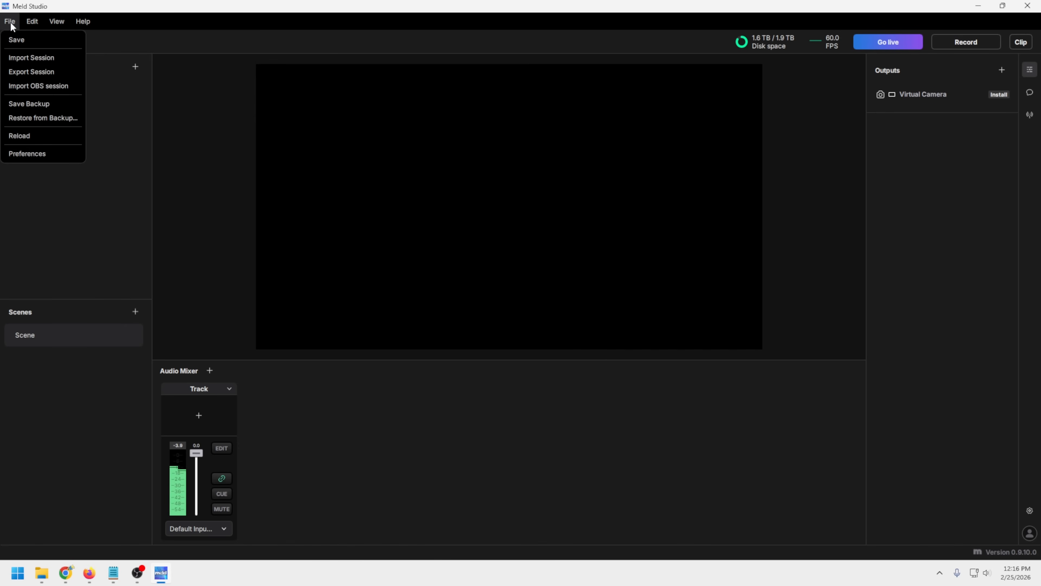
pyautogui.click(43, 155)
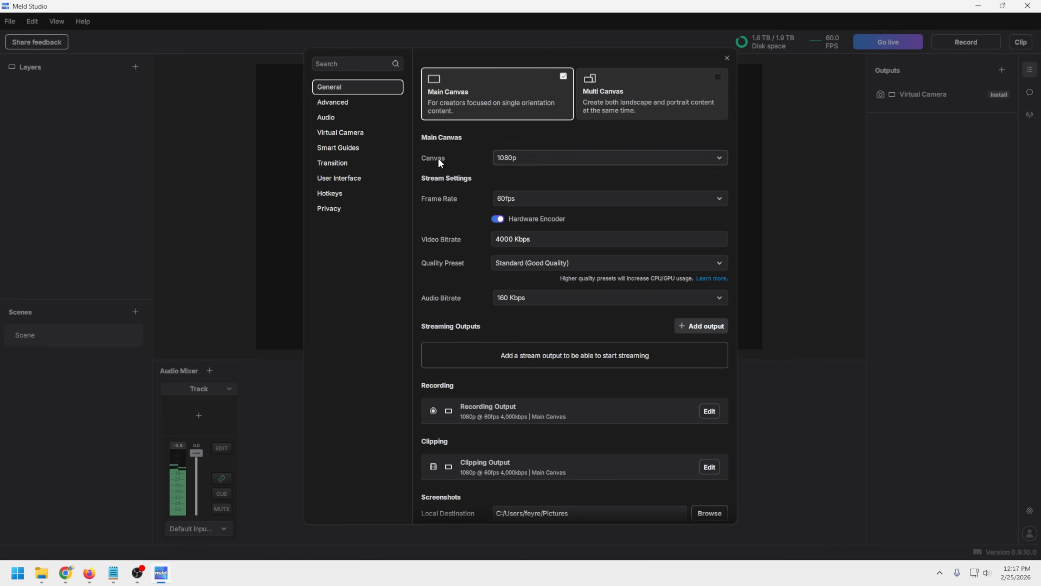
pyautogui.click(546, 163)
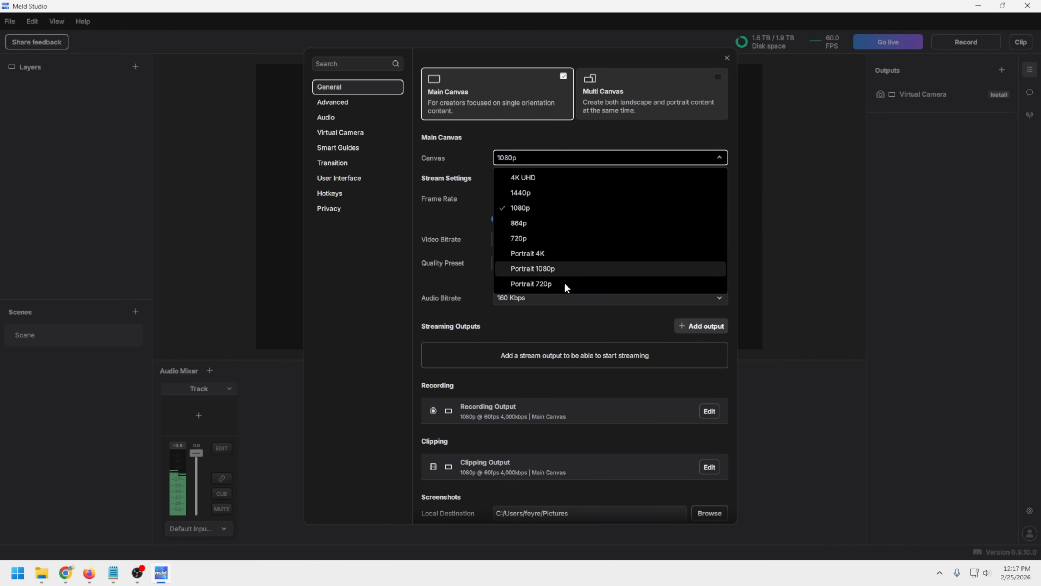
pyautogui.click(521, 178)
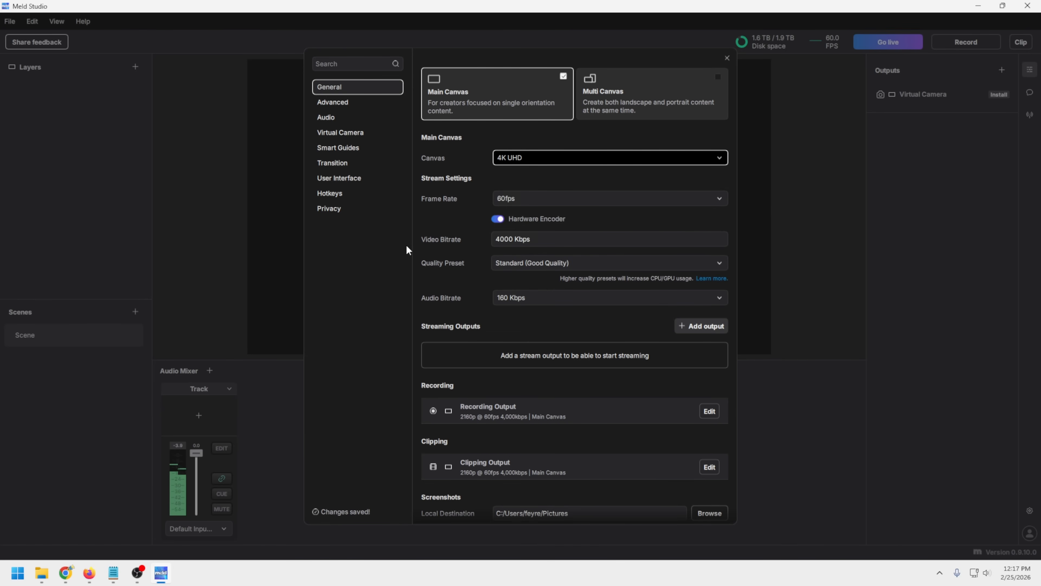
pyautogui.click(518, 203)
pyautogui.click(512, 233)
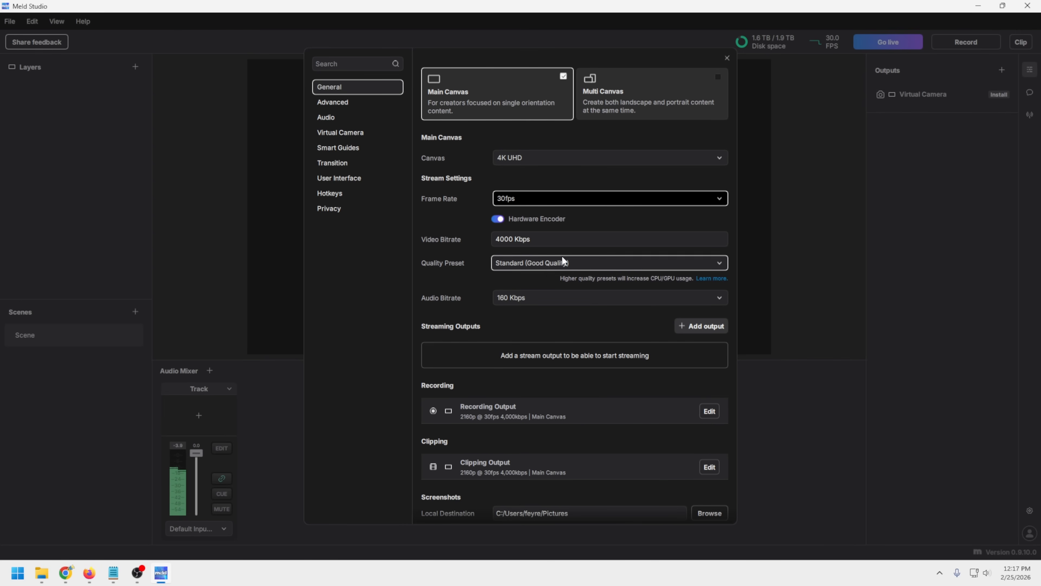
pyautogui.scroll(-1, 455, 319)
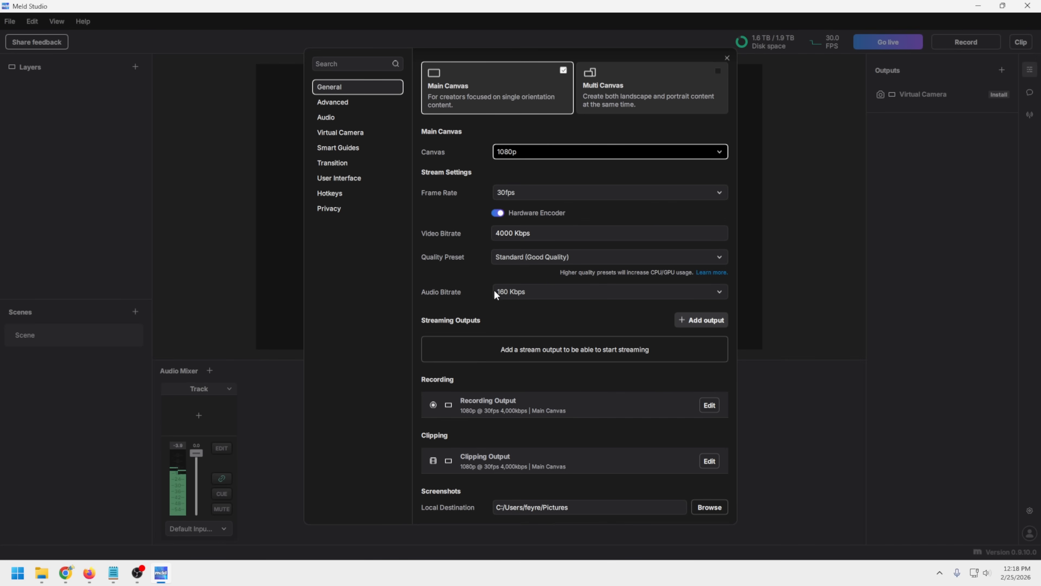
# Review the Advanced preferences and set the audio output device to Headset Earphone (Zone Wireless Plus)
pyautogui.click(351, 103)
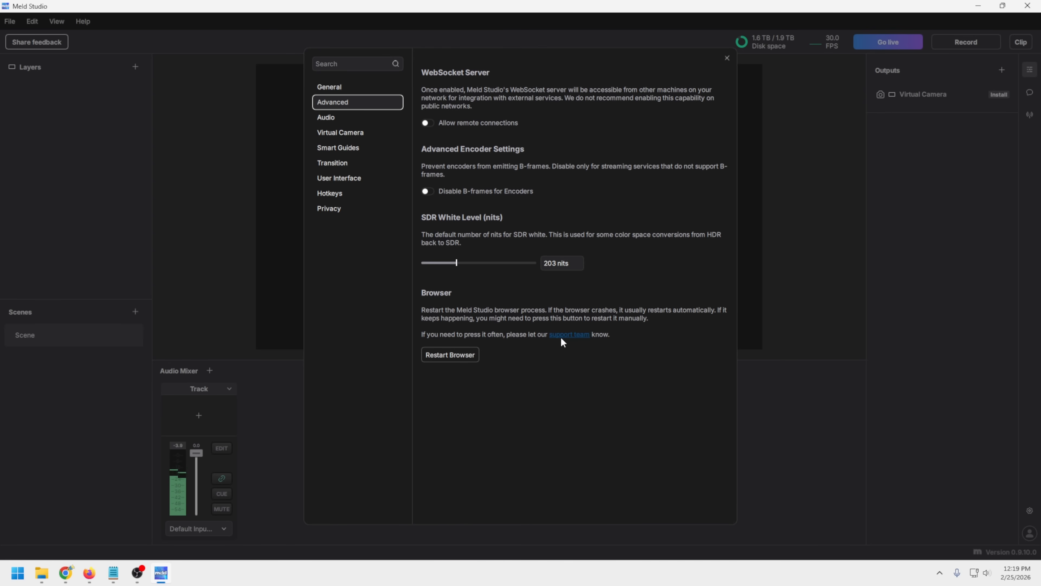
pyautogui.click(328, 118)
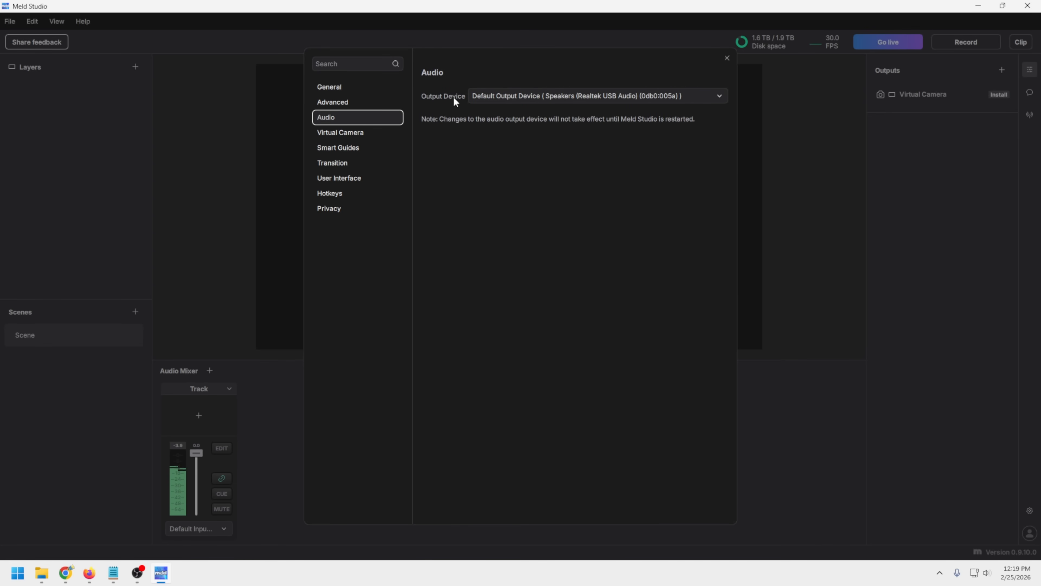
pyautogui.click(564, 97)
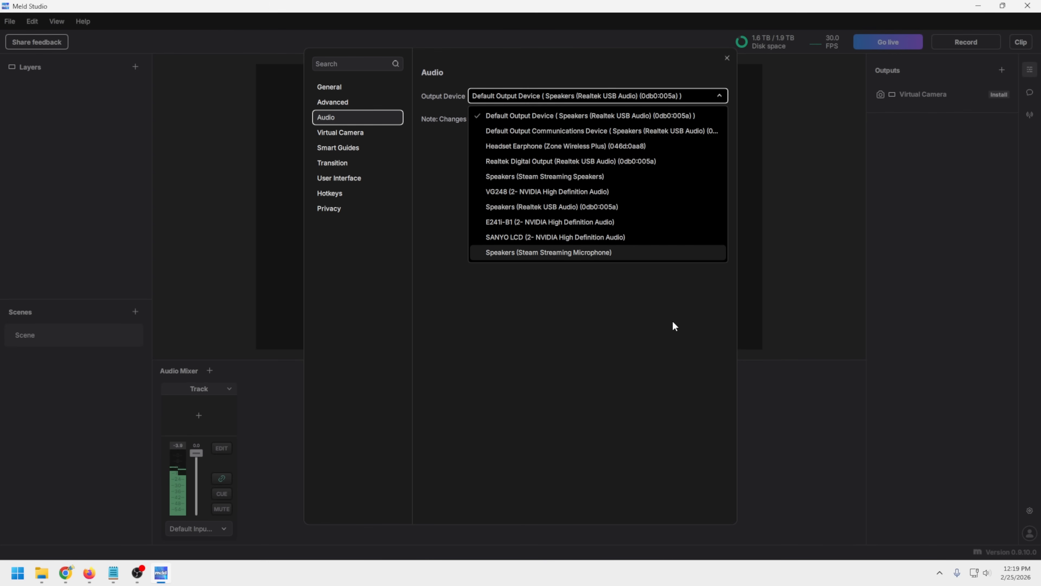
pyautogui.click(510, 147)
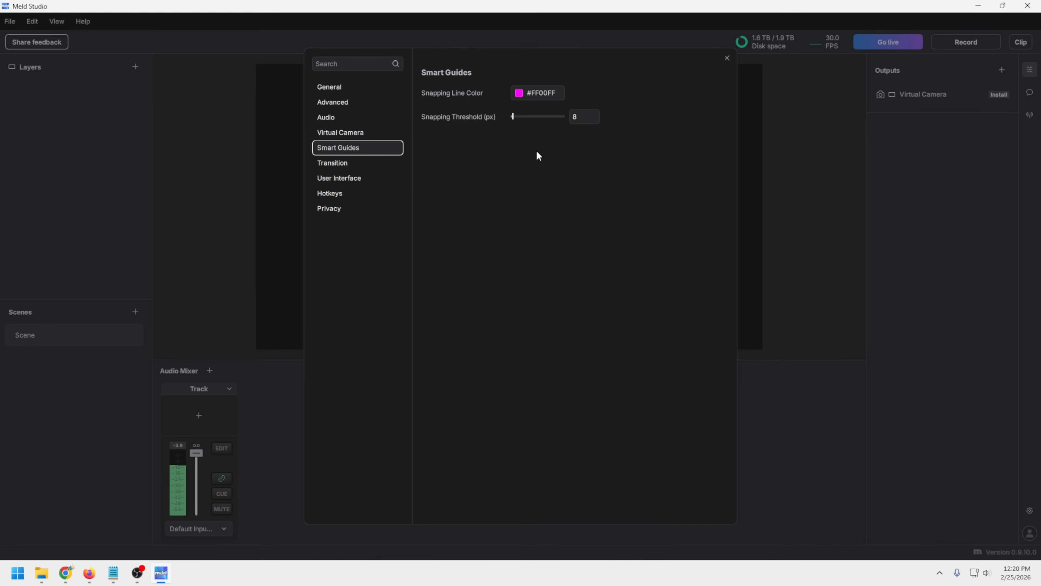
# Examine the global transition preferences and the available transition types
pyautogui.click(331, 163)
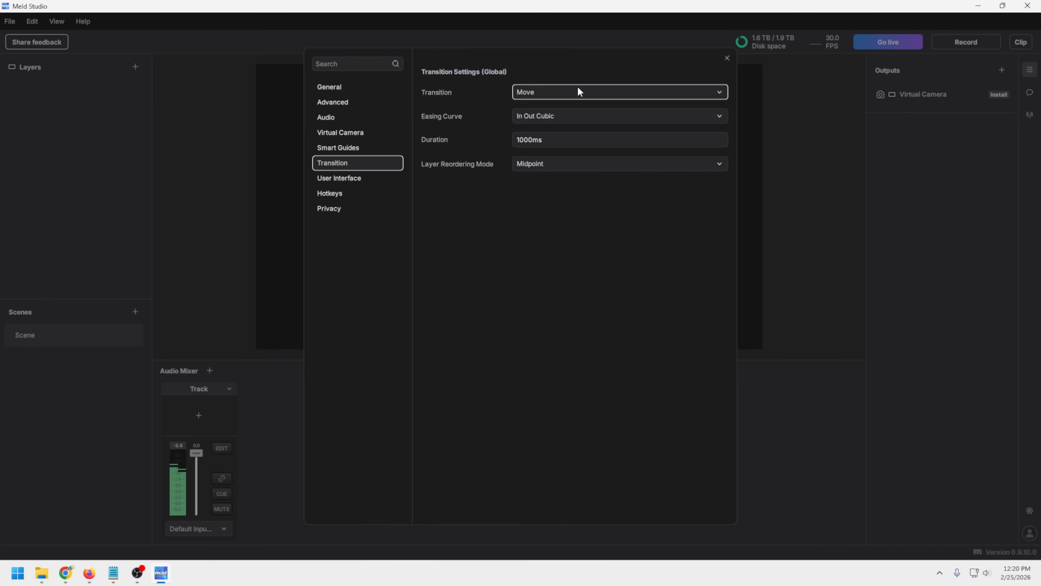
pyautogui.click(714, 95)
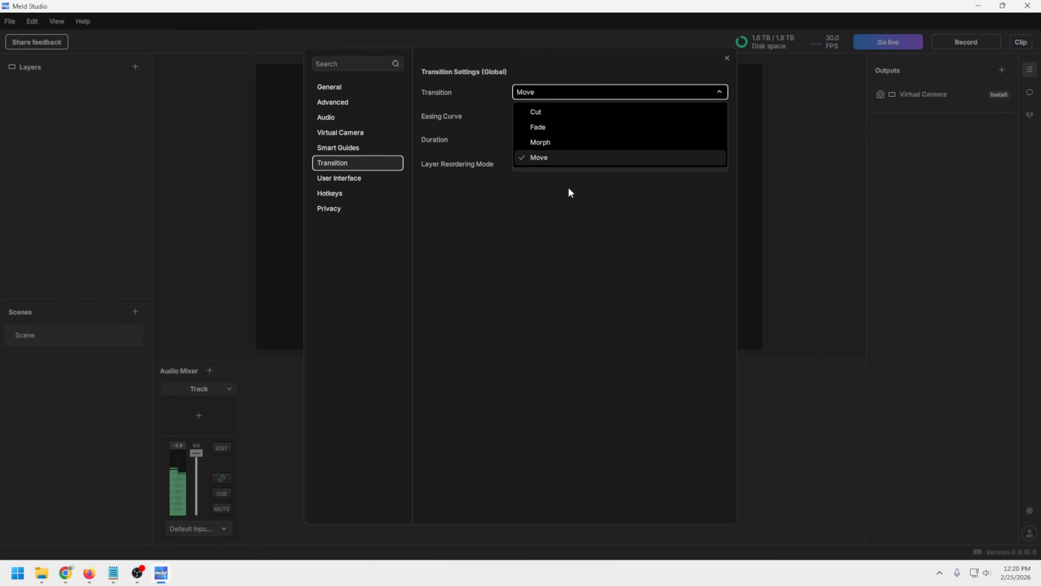
pyautogui.click(549, 194)
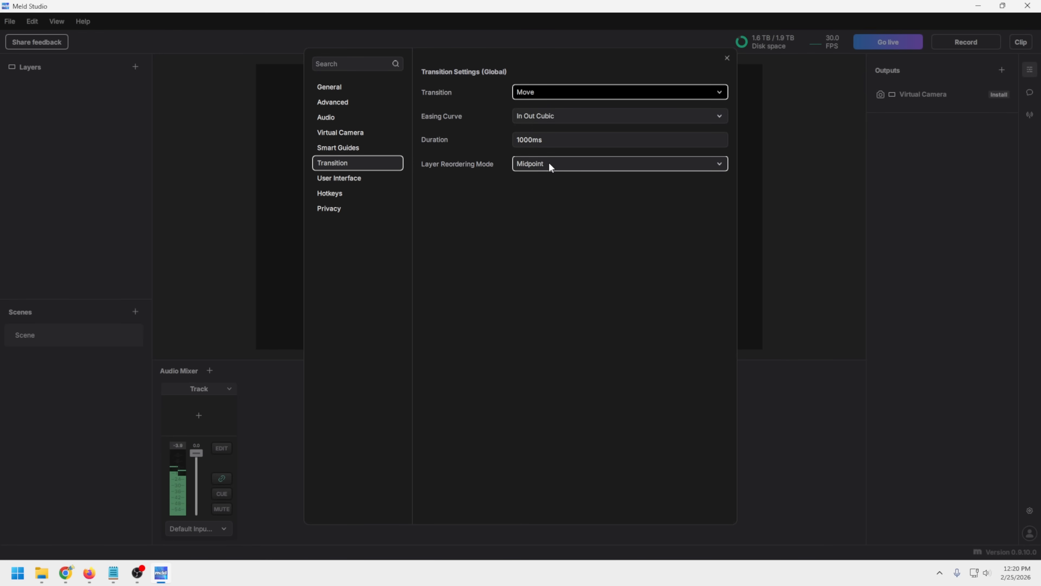
# Try the custom Stream Chat dock and custom Stream Manager dock options in the User Interface preferences, turning both back off
pyautogui.click(356, 183)
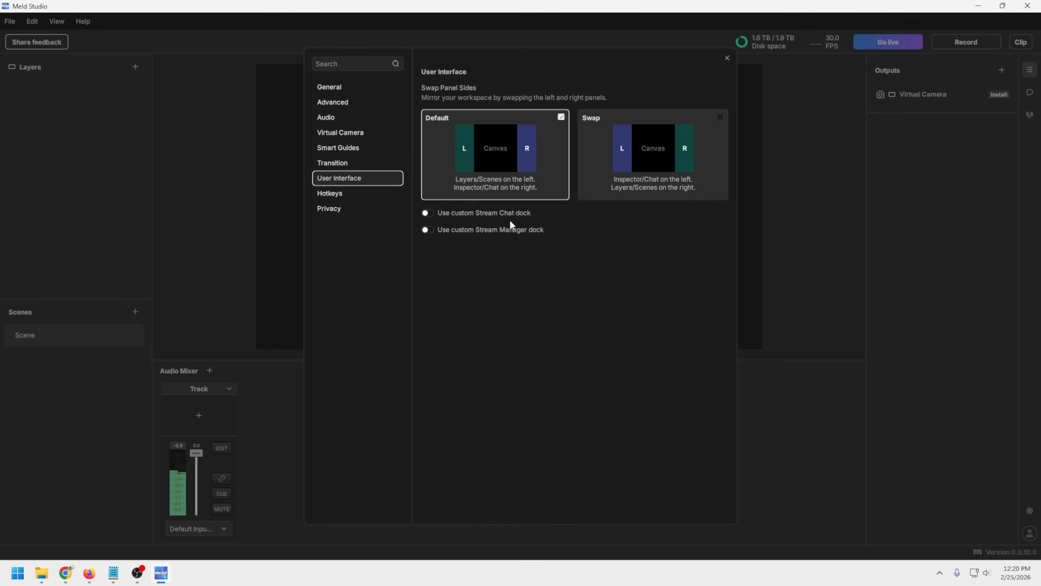
pyautogui.click(427, 213)
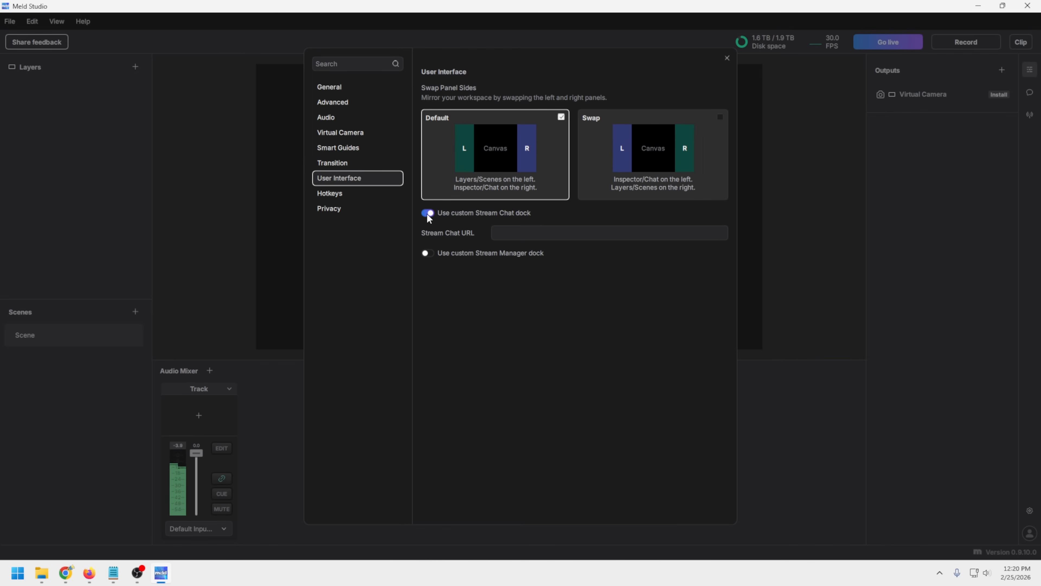
pyautogui.click(542, 233)
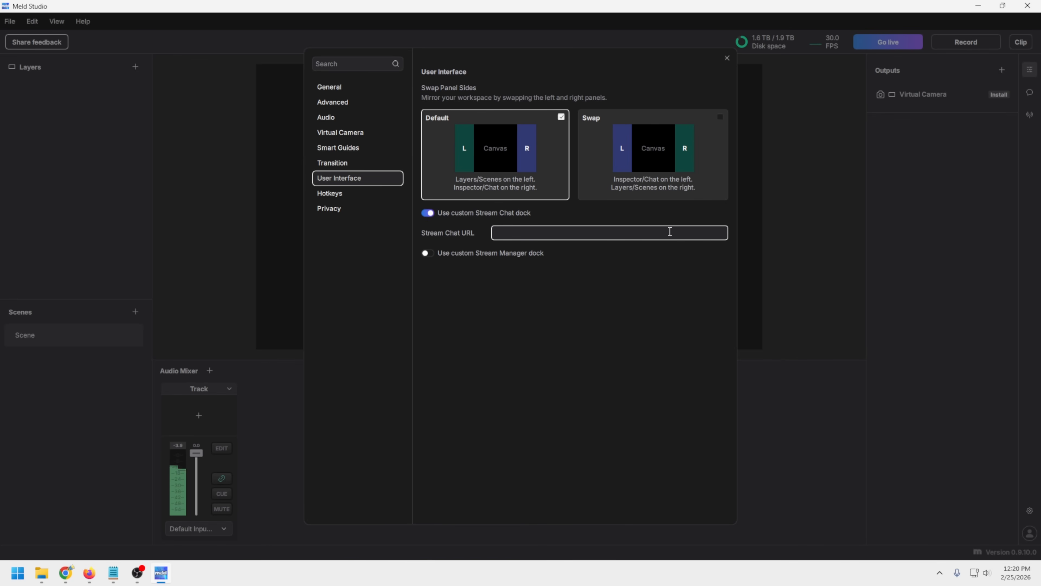
pyautogui.click(442, 253)
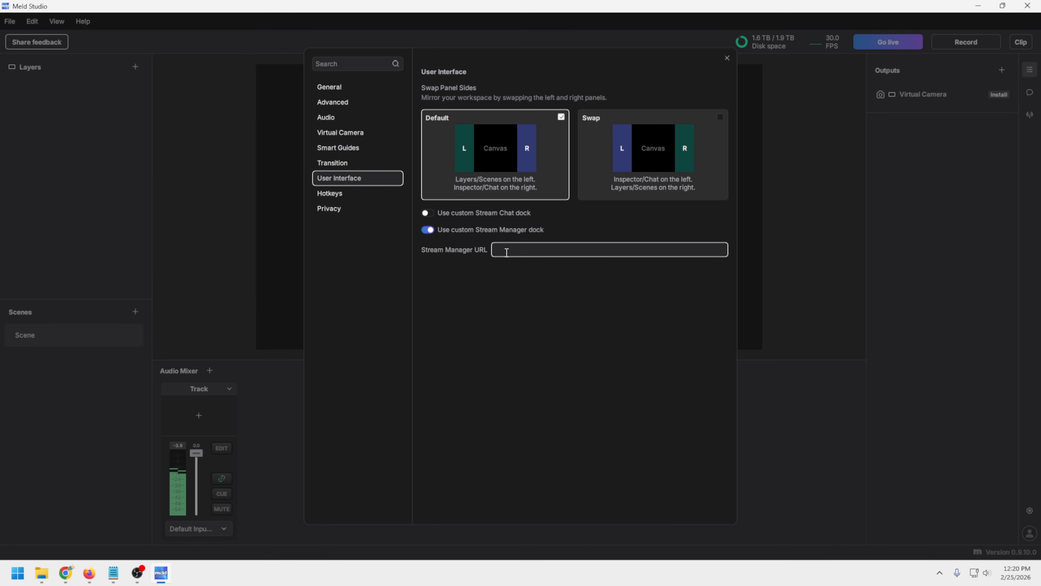
pyautogui.click(427, 231)
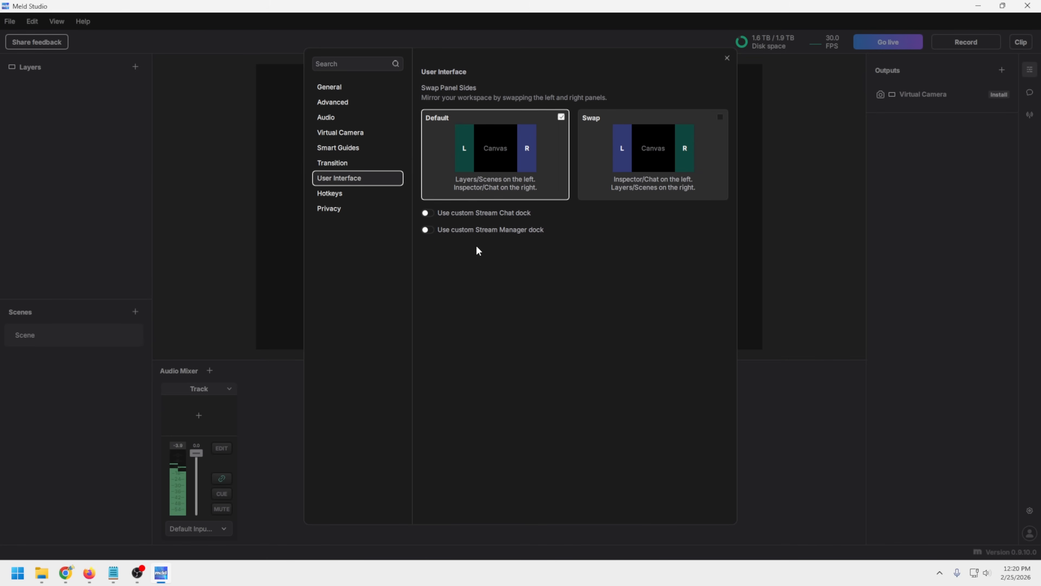
# Review the hotkeys, switch off Discord presence in the Privacy preferences and close the preferences
pyautogui.click(371, 195)
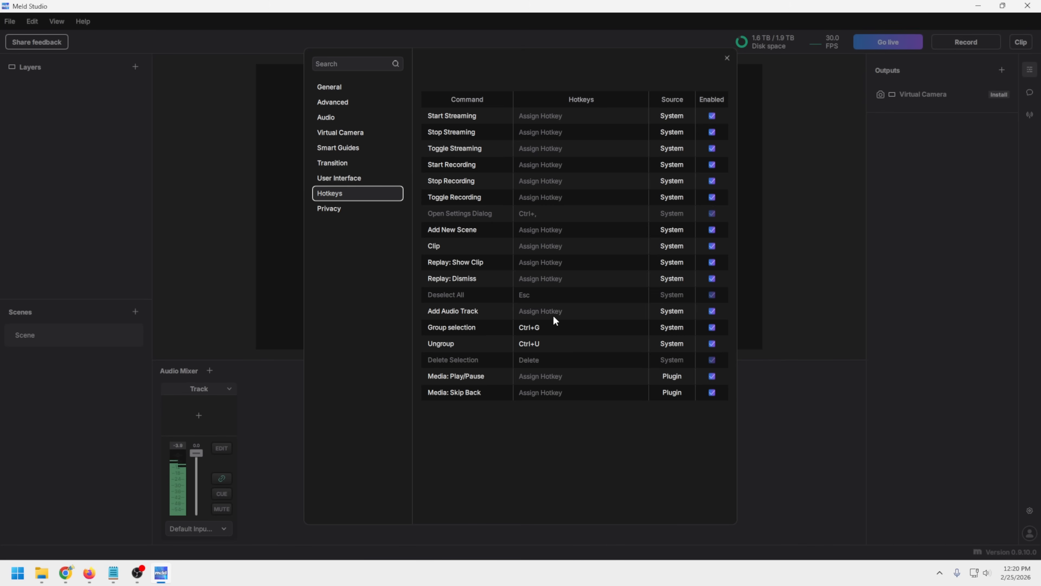
pyautogui.click(344, 208)
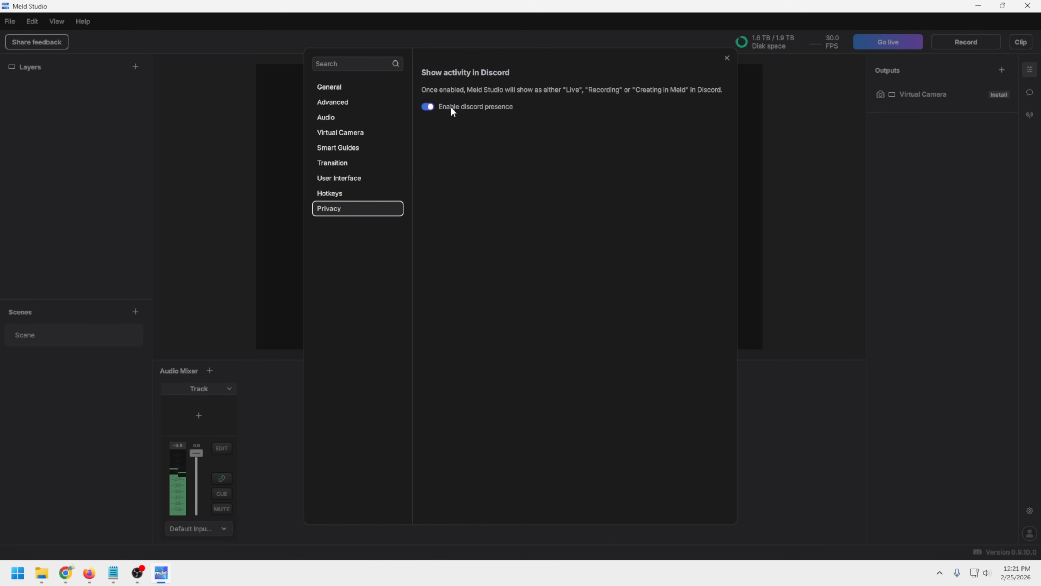
pyautogui.click(426, 106)
pyautogui.click(726, 58)
# Try HDMI (Cam Link 4K) as the audio mixer track's source and replace it with the Headset Earphone (Zone Wireless Plus) output device
pyautogui.click(224, 529)
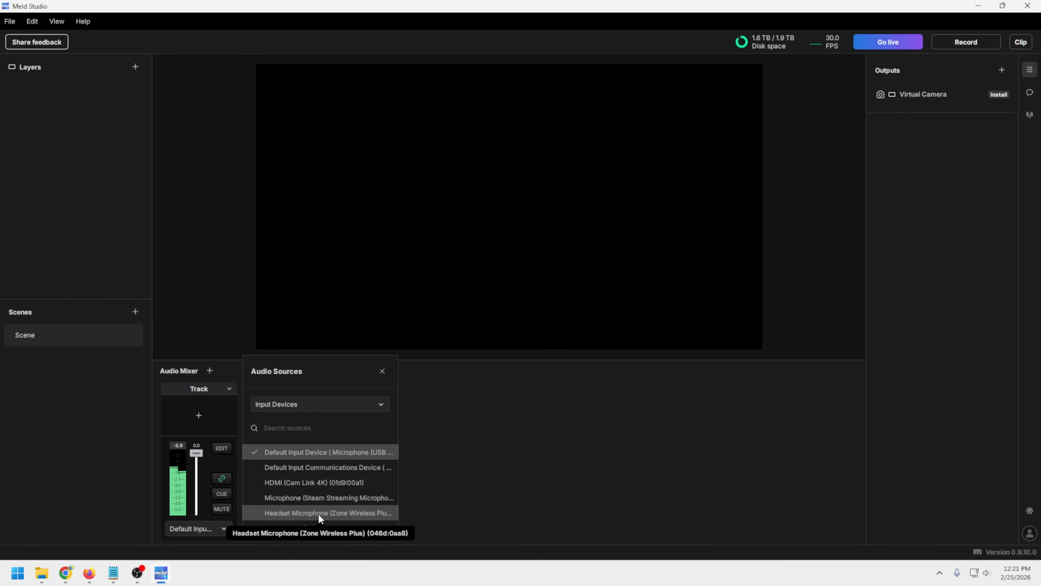
pyautogui.click(294, 482)
pyautogui.click(340, 404)
pyautogui.click(341, 443)
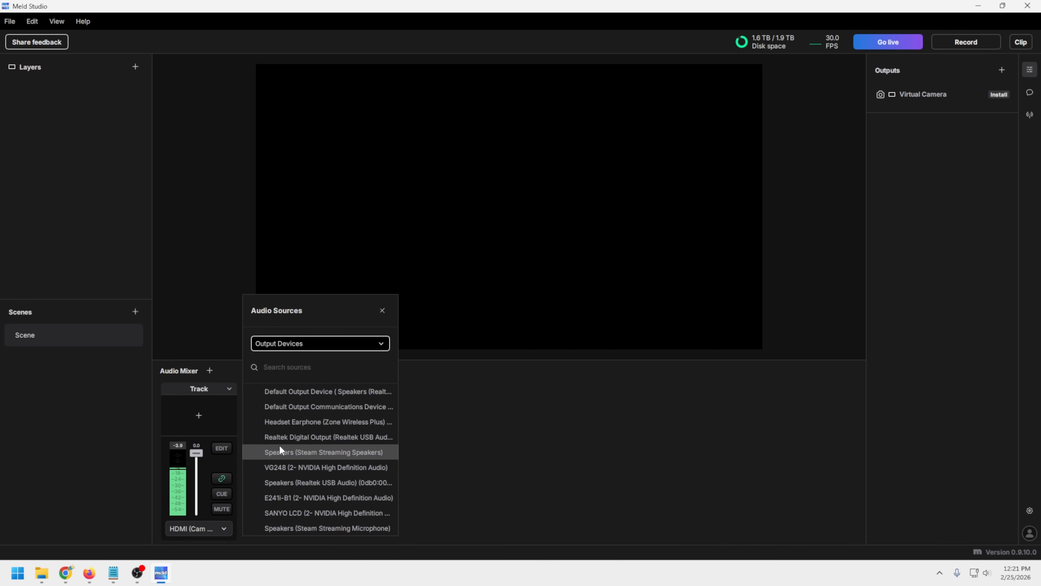
pyautogui.click(292, 426)
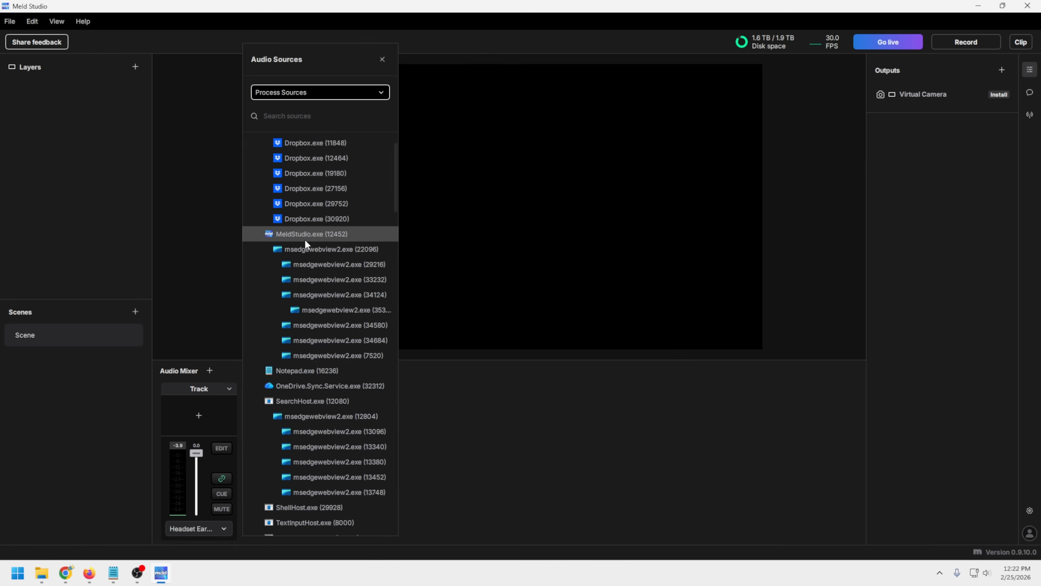
# Browse the running applications offered as process sources for the audio mixer track
pyautogui.scroll(-1, 305, 243)
pyautogui.scroll(2, 304, 244)
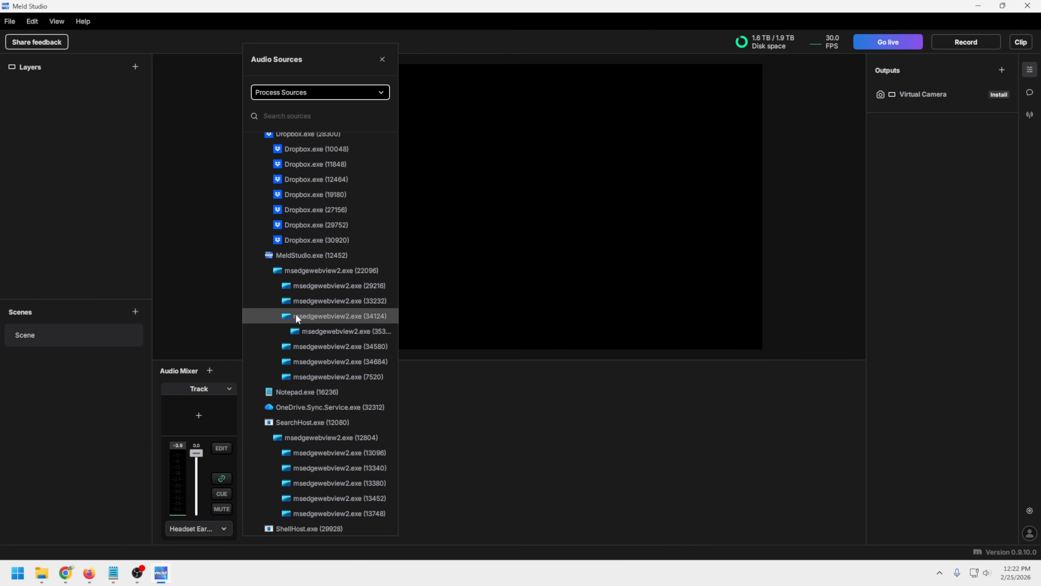
pyautogui.scroll(1, 281, 295)
pyautogui.scroll(-15, 252, 353)
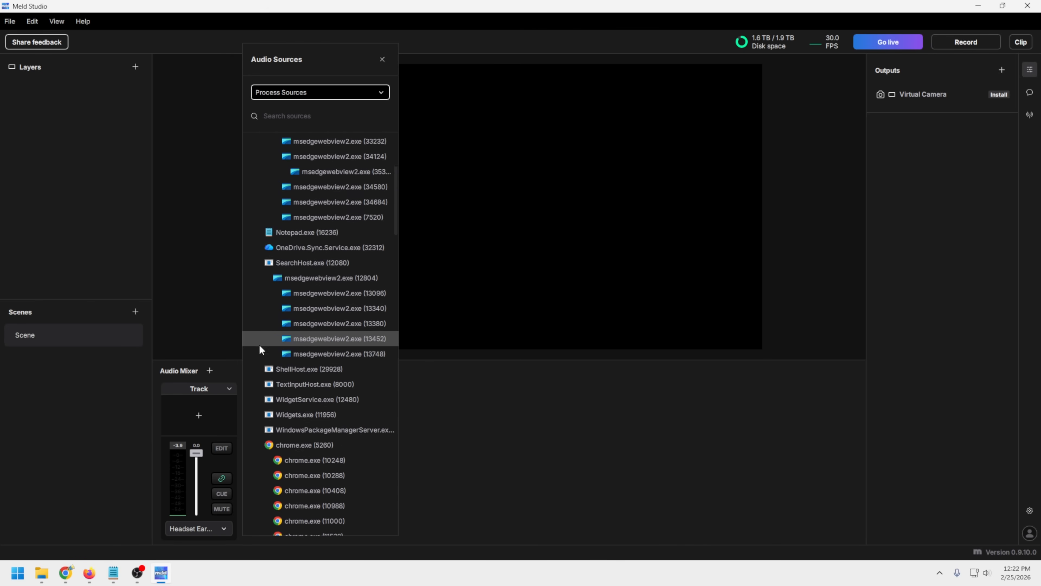
pyautogui.scroll(-10, 287, 377)
pyautogui.scroll(-8, 302, 379)
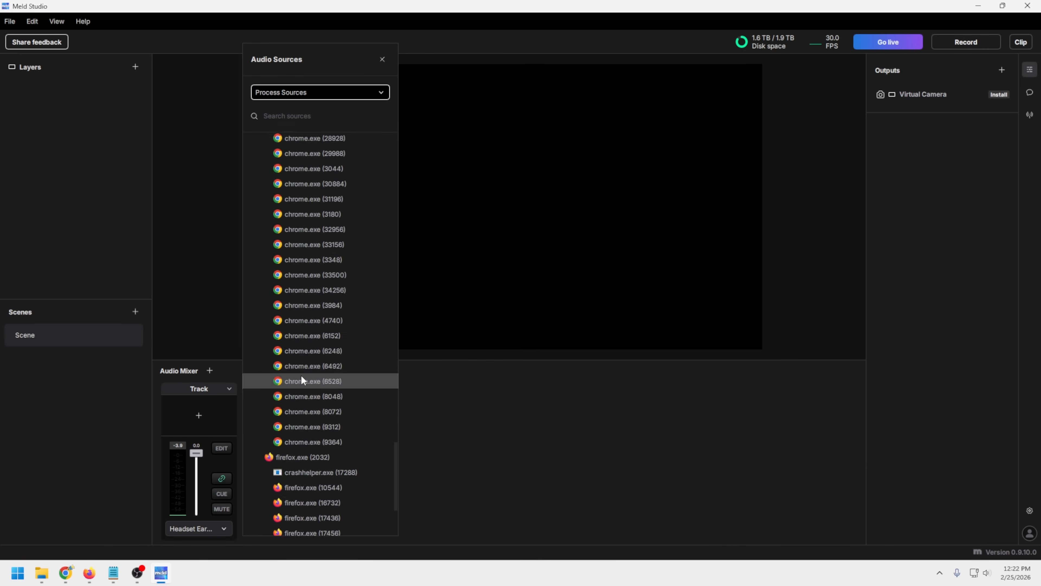
# Close the process source list and review the audio track's rename and delete options and its available audio effects
pyautogui.scroll(7, 301, 379)
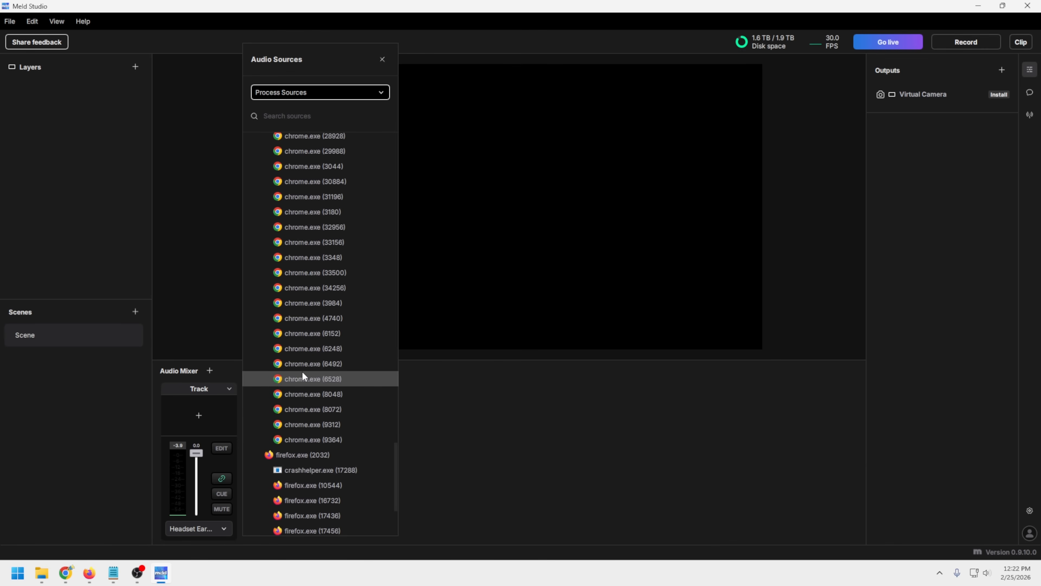
pyautogui.click(382, 93)
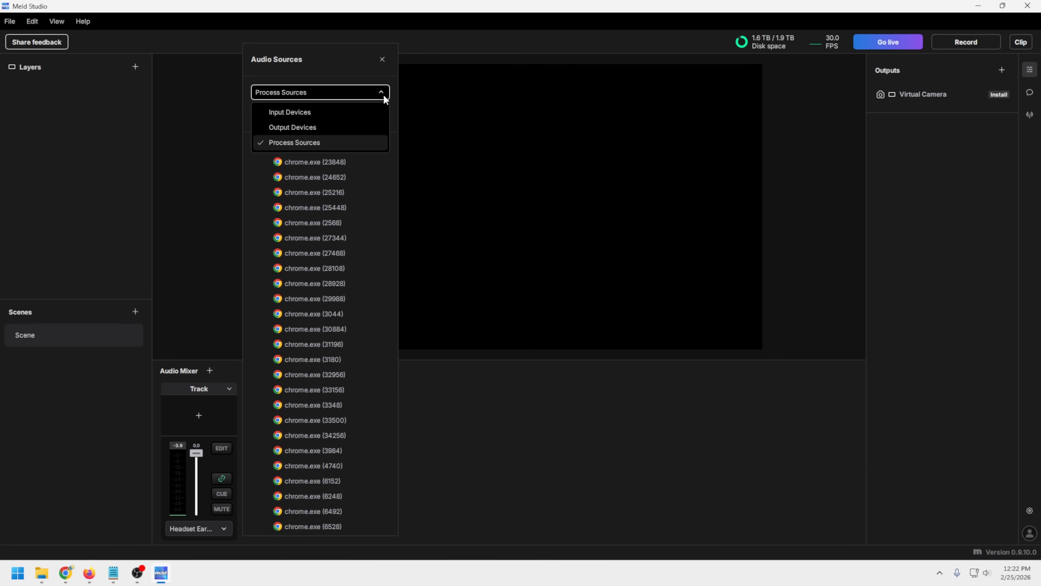
pyautogui.click(182, 387)
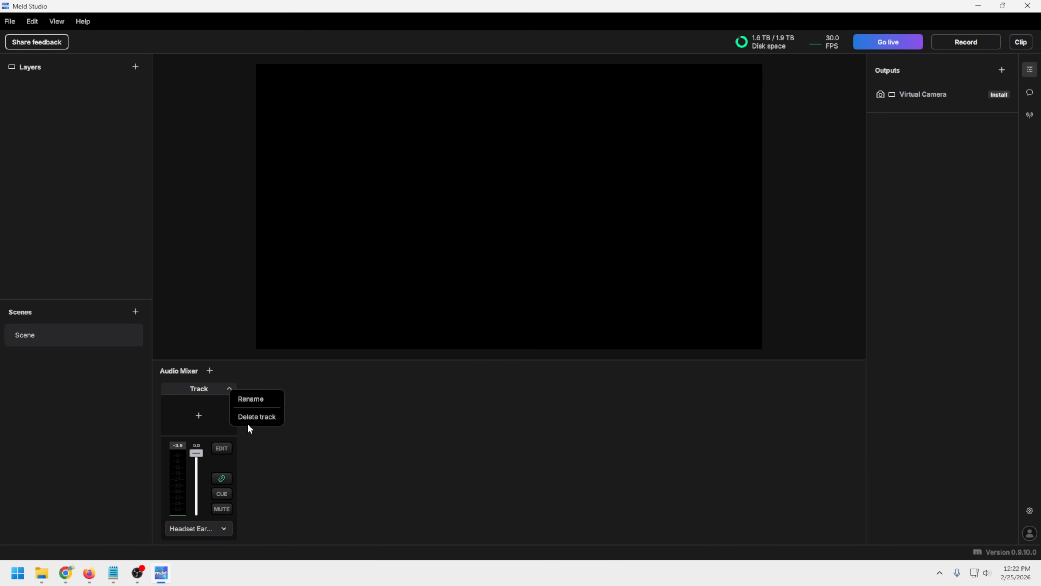
pyautogui.click(371, 402)
pyautogui.click(199, 415)
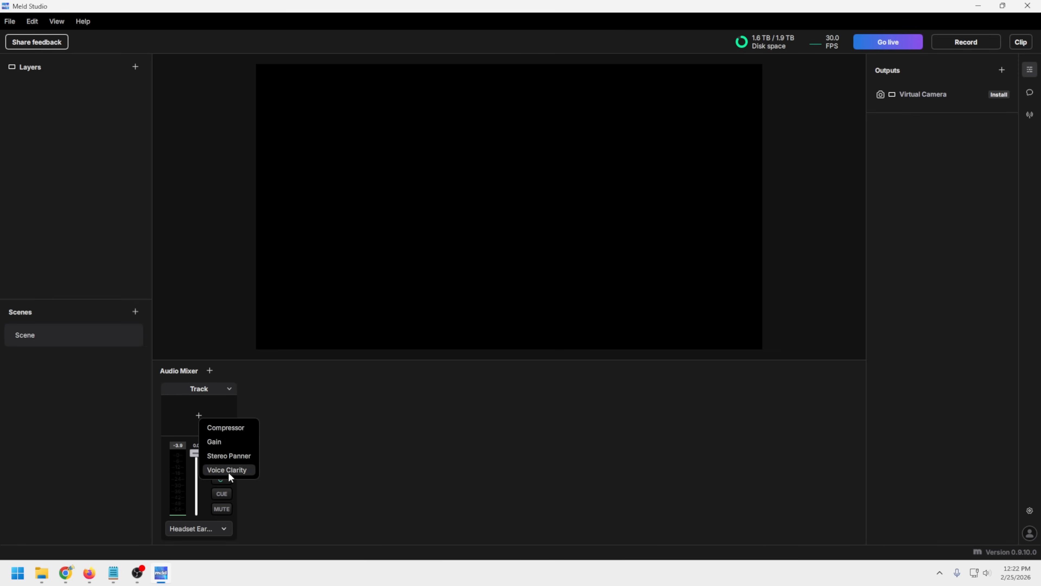
pyautogui.click(325, 412)
# Add a second audio mixer track, browse the process sources offered for it and delete that track
pyautogui.click(210, 370)
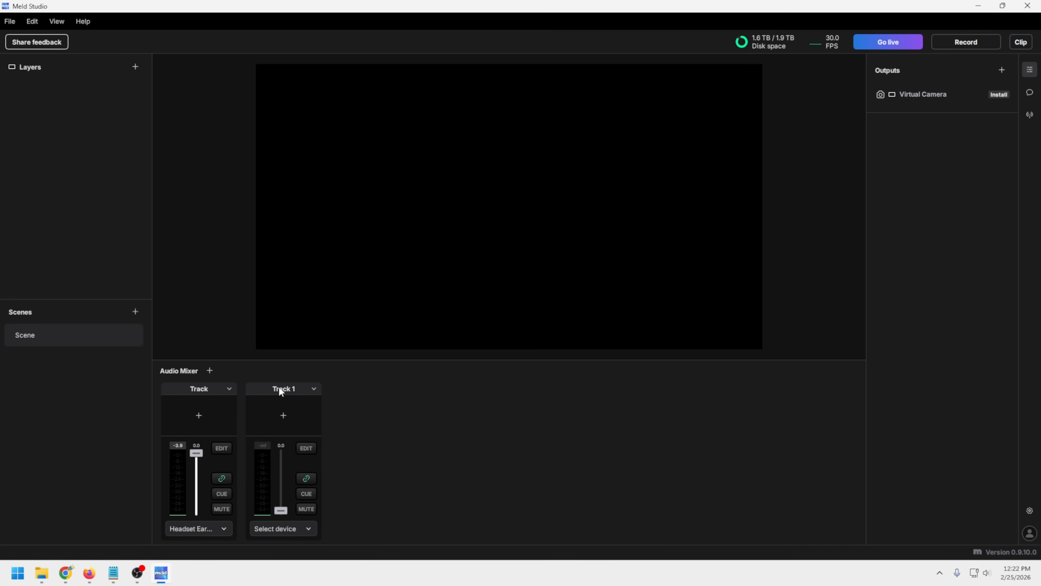
pyautogui.click(275, 529)
pyautogui.click(409, 405)
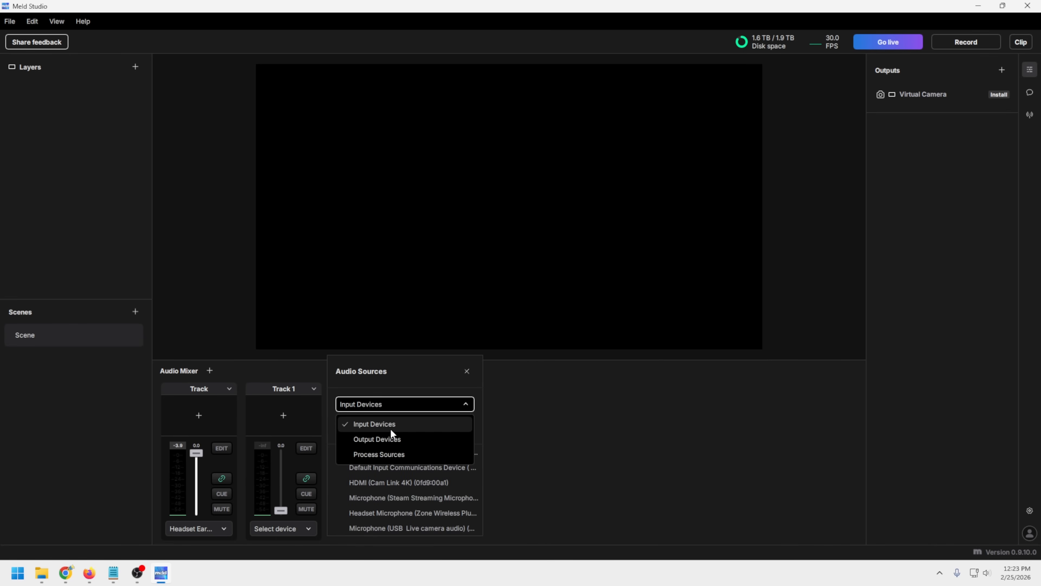
pyautogui.click(376, 455)
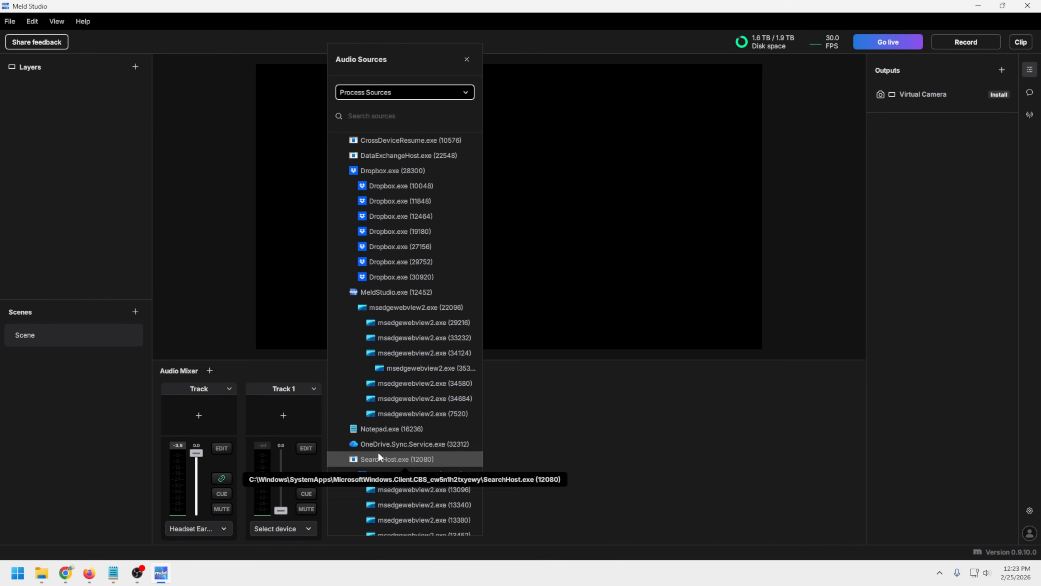
pyautogui.scroll(-1, 425, 340)
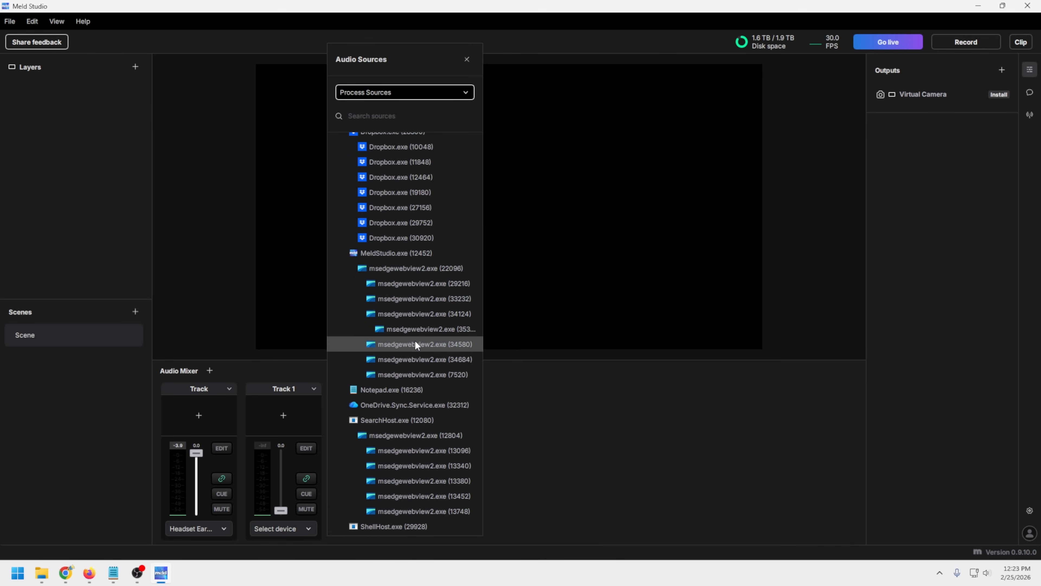
pyautogui.scroll(-3, 415, 339)
pyautogui.scroll(-5, 415, 340)
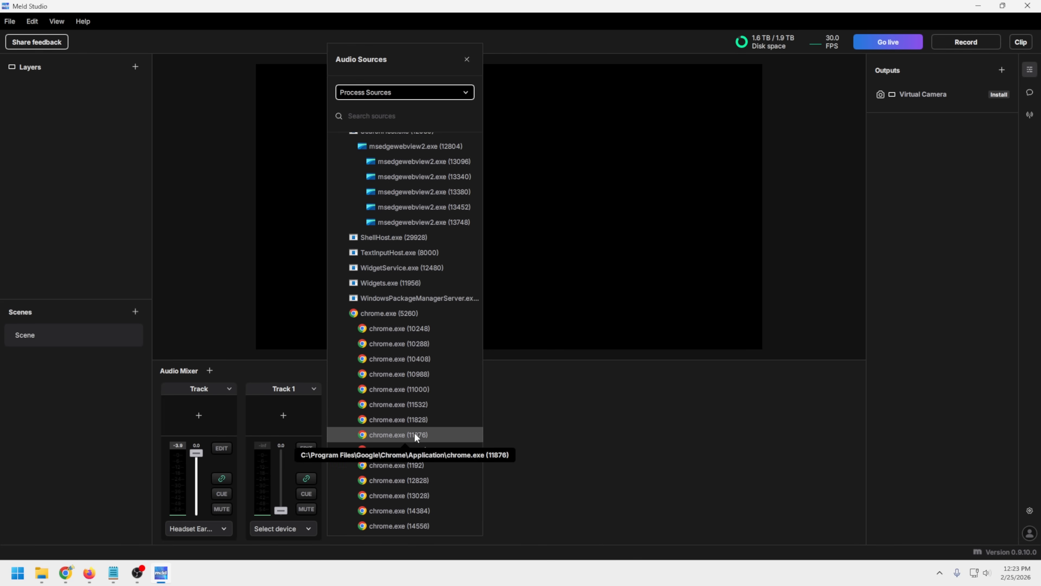
pyautogui.click(314, 388)
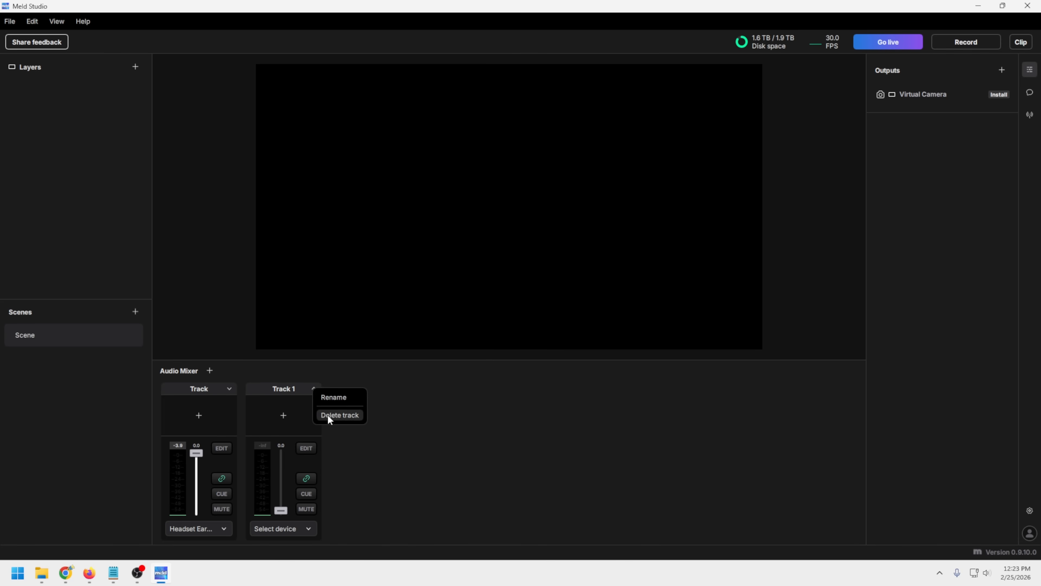
pyautogui.click(329, 416)
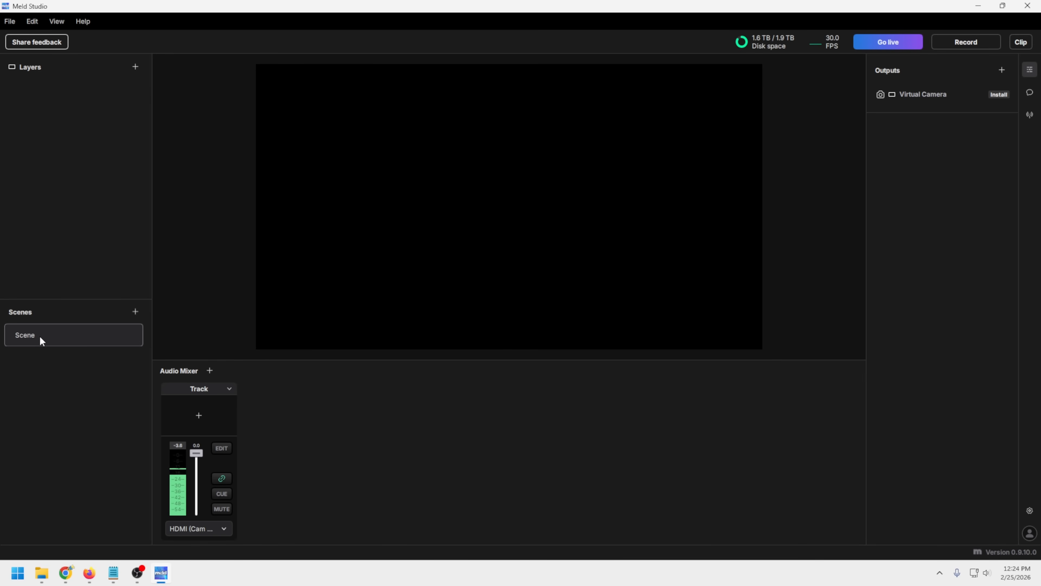
# Review the available layer and widget types and add a video device layer using Cam Link 4K
pyautogui.click(135, 68)
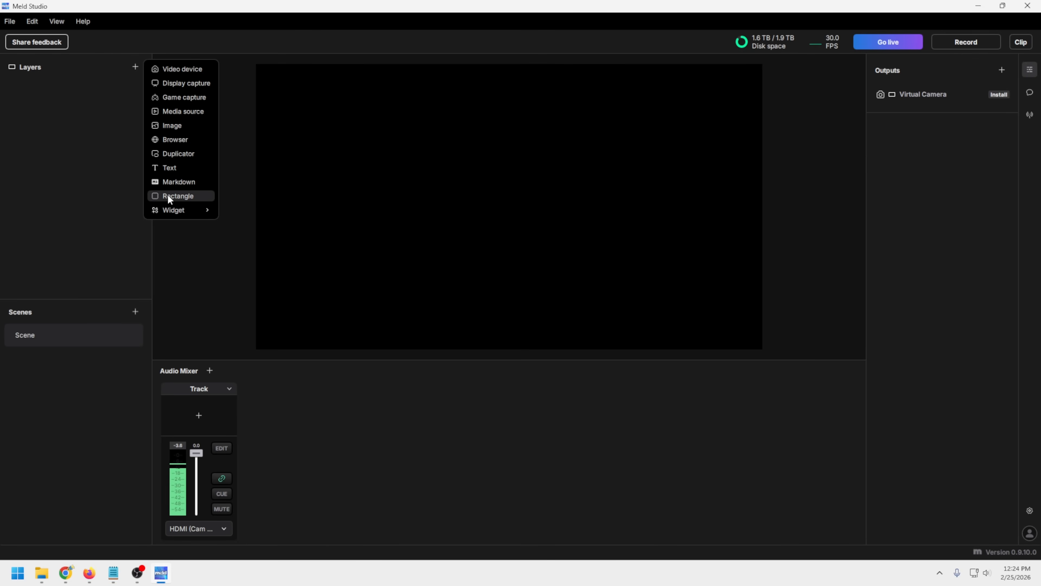
pyautogui.moveTo(166, 209)
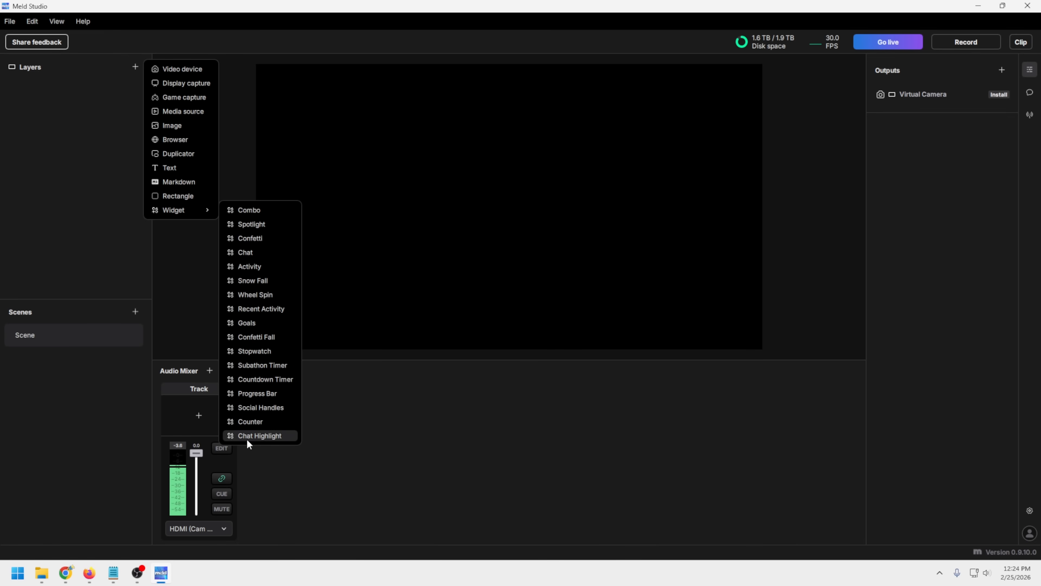
pyautogui.click(177, 68)
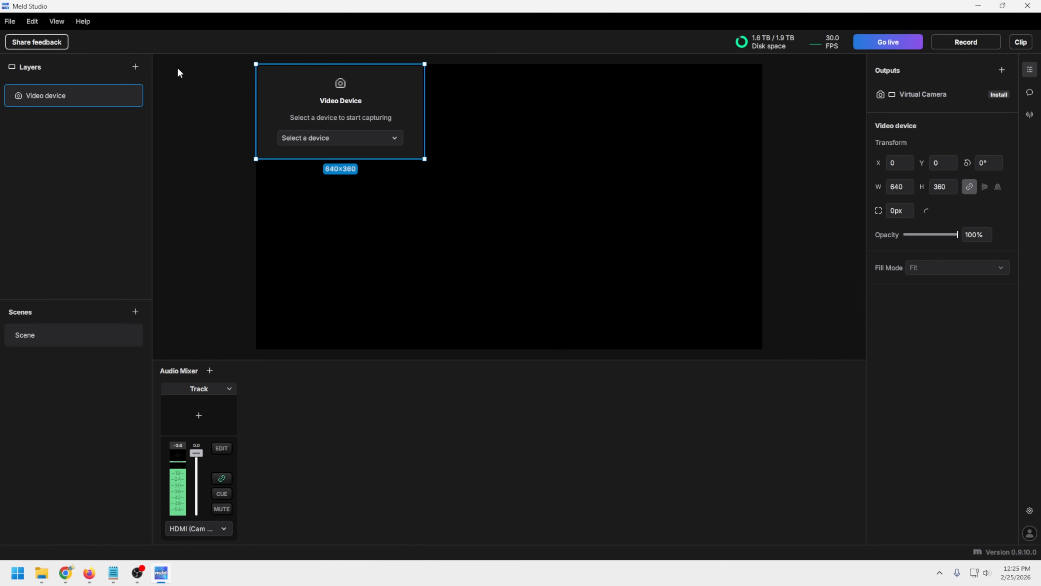
pyautogui.click(392, 138)
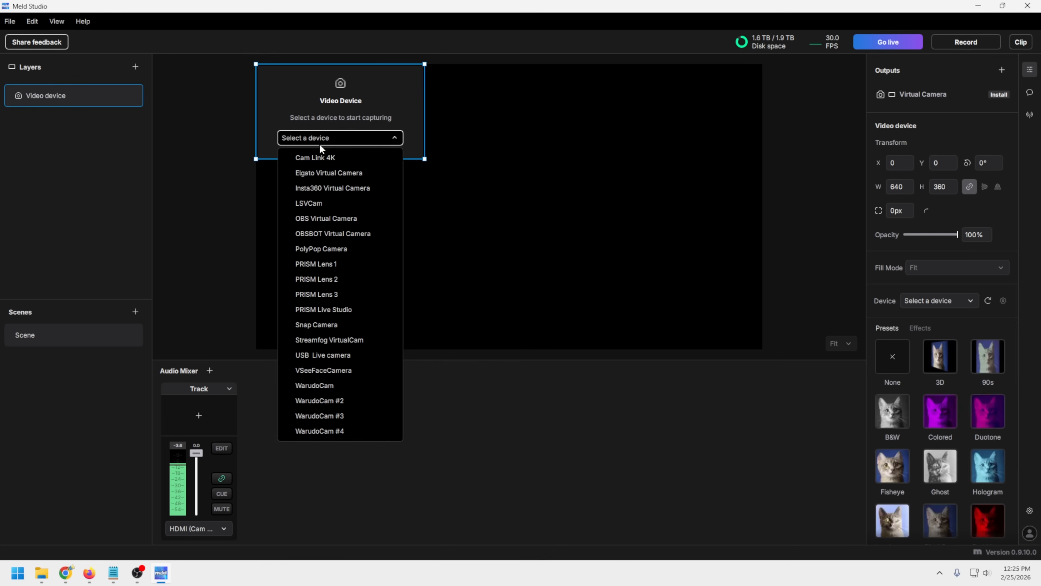
pyautogui.click(313, 159)
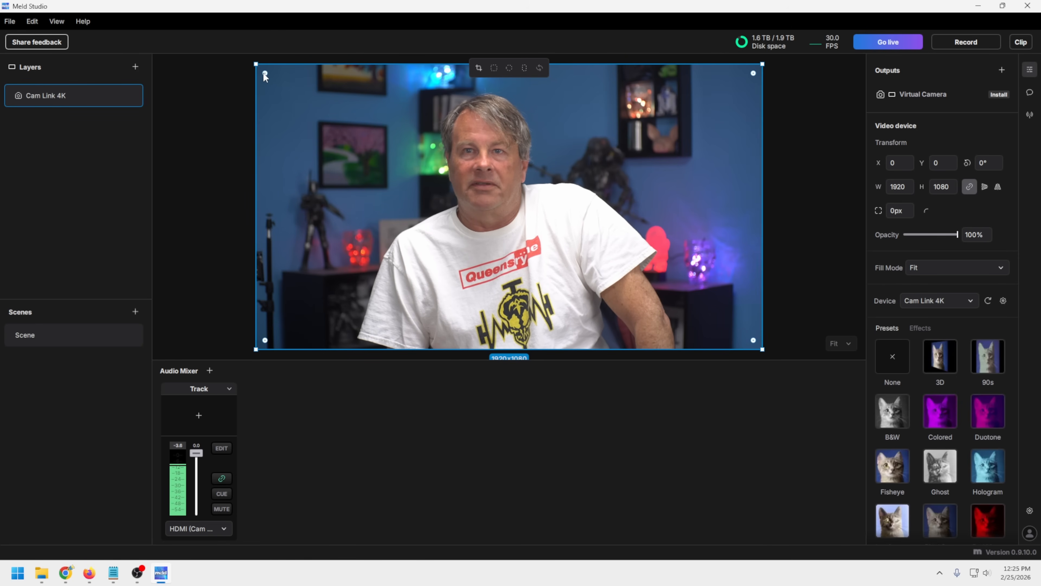
# Crop both sides of the camera layer to 1080 × 1080 px and round its corners to about 259 px
pyautogui.moveTo(269, 86); pyautogui.dragTo(295, 102)
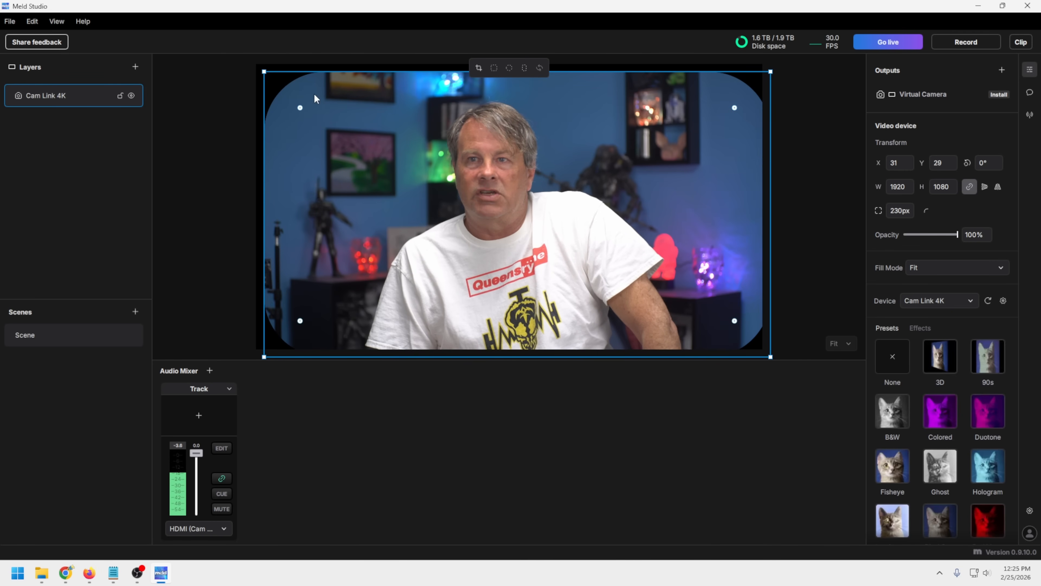
pyautogui.click(479, 68)
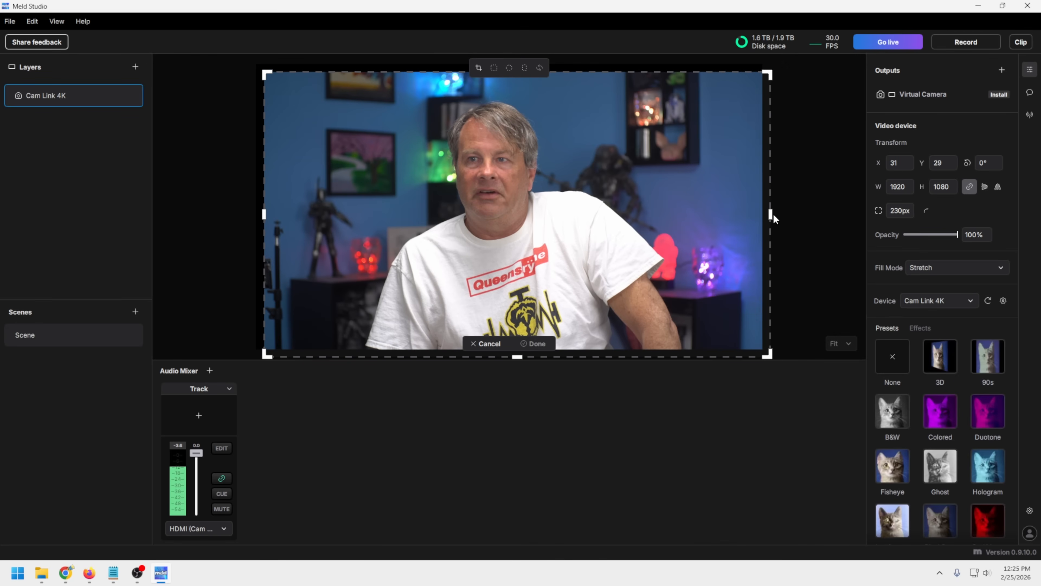
pyautogui.moveTo(770, 214); pyautogui.dragTo(681, 214)
pyautogui.moveTo(264, 214); pyautogui.dragTo(354, 214)
pyautogui.click(539, 344)
pyautogui.moveTo(407, 103)
pyautogui.mouseDown()
pyautogui.moveTo(454, 140)
pyautogui.moveTo(406, 105)
pyautogui.moveTo(413, 109)
pyautogui.mouseUp()
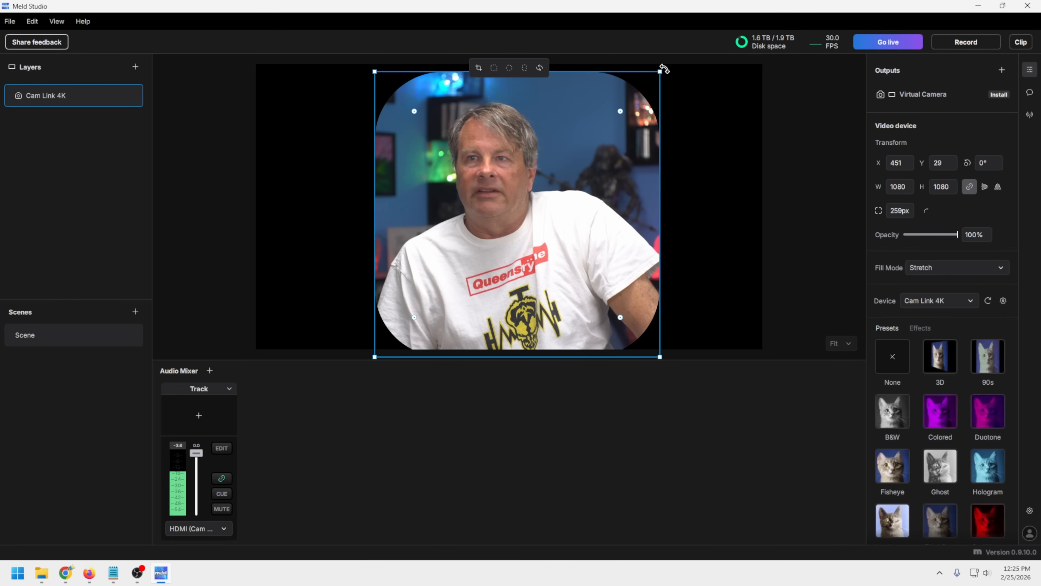
# Shrink the camera layer to 500 × 500 px near the canvas's lower-left corner, trying the portrait crop shape before returning to a square one
pyautogui.moveTo(660, 71); pyautogui.dragTo(420, 226)
pyautogui.moveTo(482, 245); pyautogui.dragTo(364, 240)
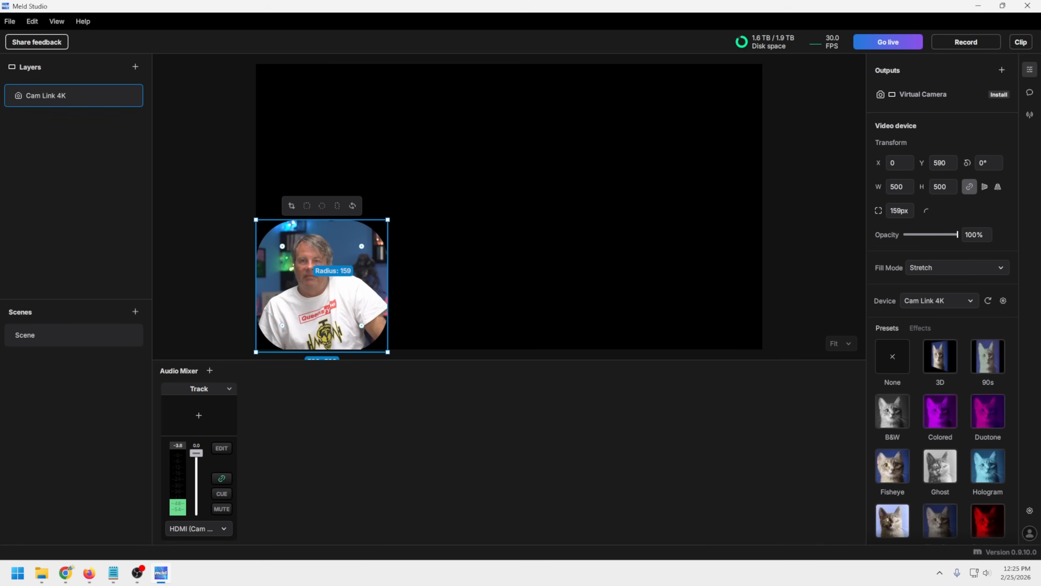
pyautogui.click(338, 206)
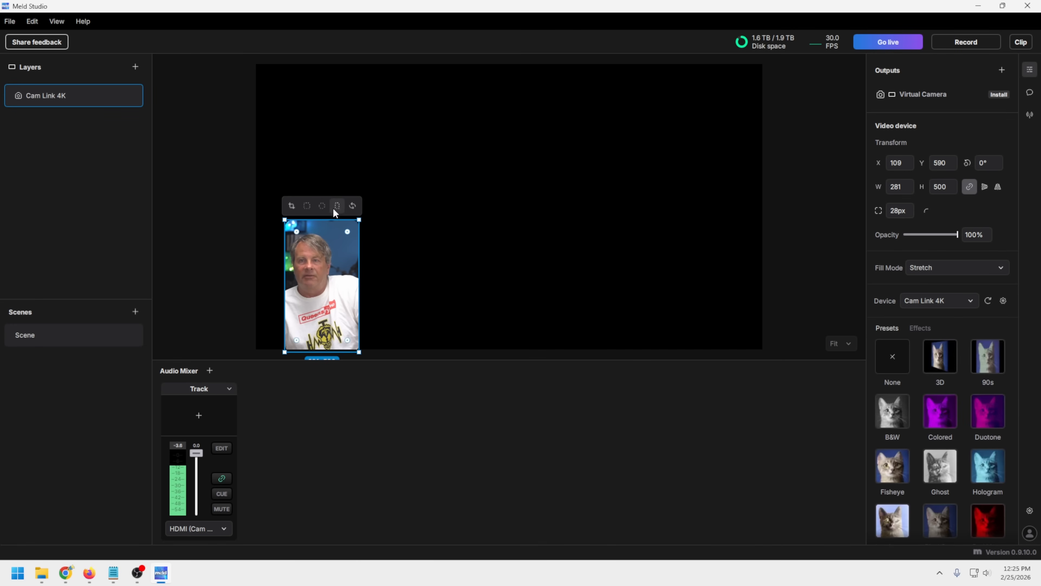
pyautogui.click(322, 206)
# Add a display capture layer of the SANYO LCD monitor and enlarge it to about 1913 × 1080 px
pyautogui.click(135, 67)
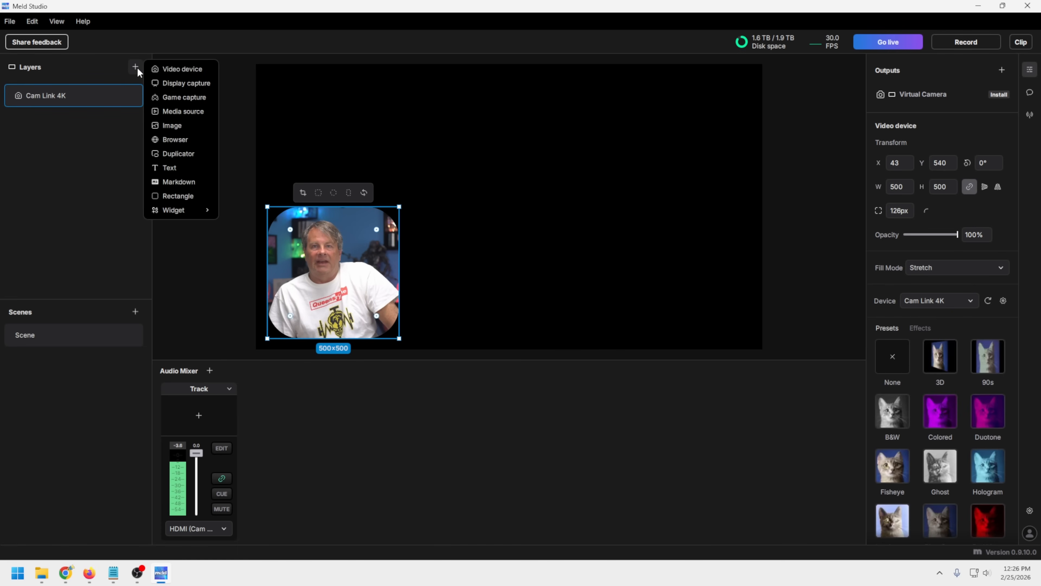
pyautogui.click(199, 82)
pyautogui.click(340, 129)
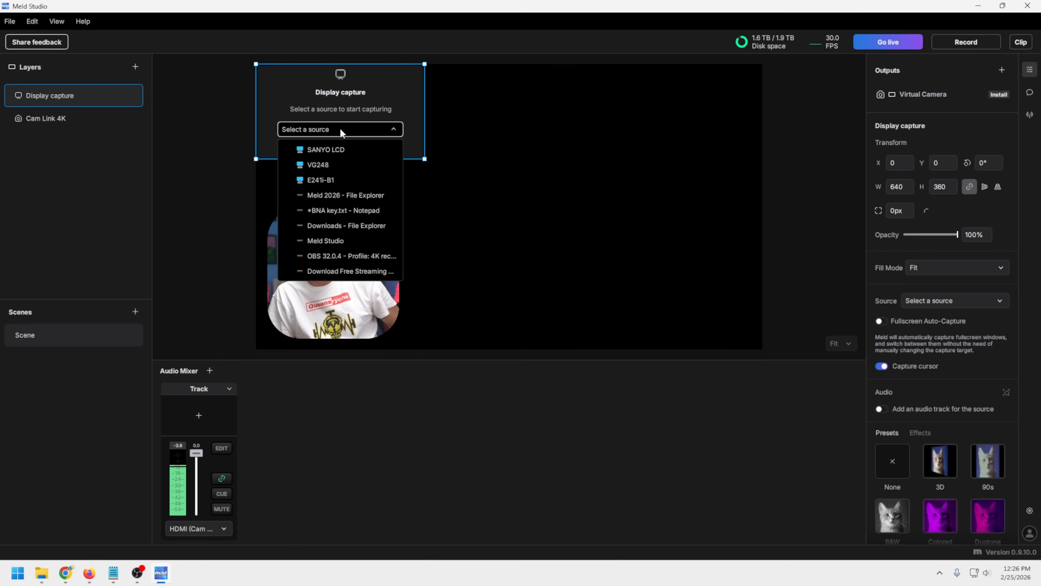
pyautogui.click(326, 149)
pyautogui.moveTo(425, 158); pyautogui.dragTo(740, 352)
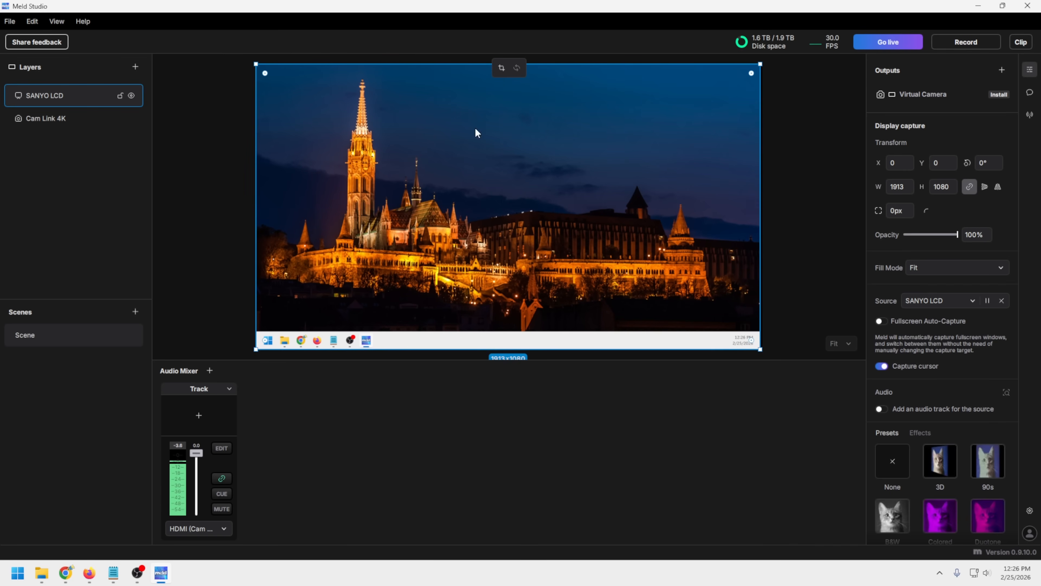
# Place the SANYO LCD layer beneath the Cam Link 4K layer, shift it to about X 7, Y 0 and lock it
pyautogui.moveTo(78, 98); pyautogui.dragTo(78, 140)
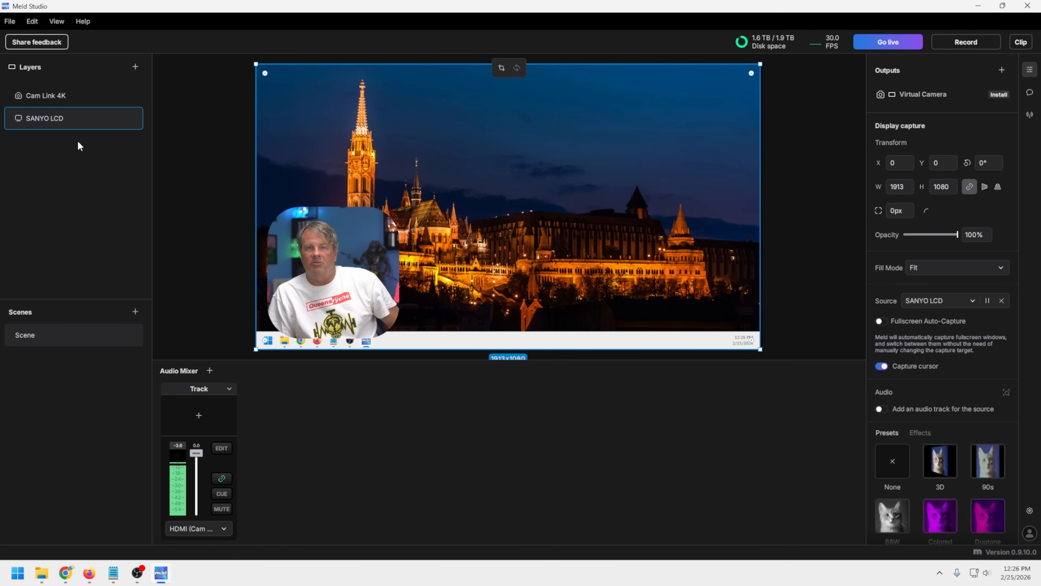
pyautogui.moveTo(350, 263); pyautogui.dragTo(348, 283)
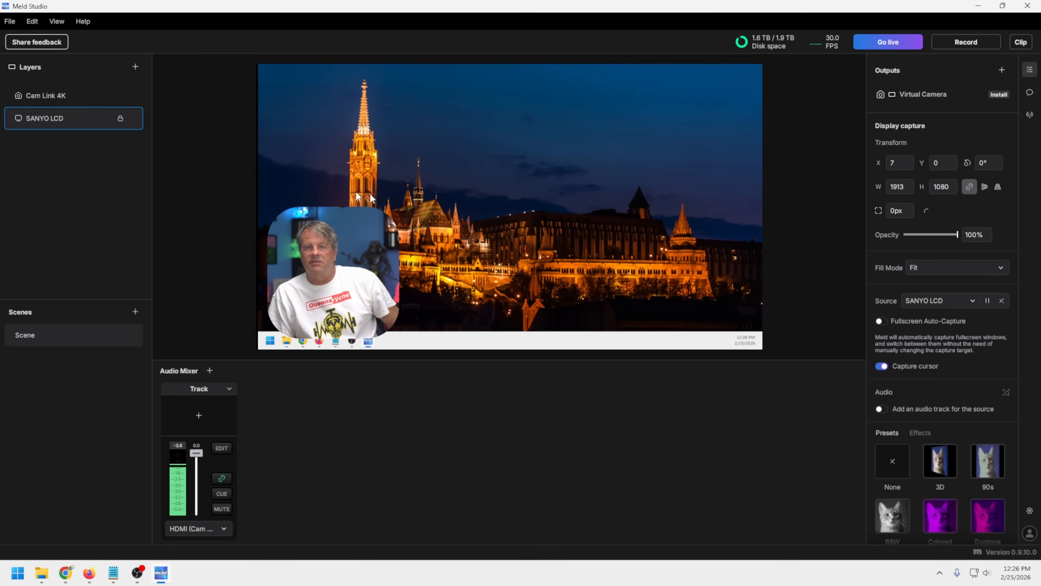
pyautogui.click(121, 119)
# Scale the camera layer to about 313 × 313 px and place it at about X 93, Y 641
pyautogui.click(418, 265)
pyautogui.moveTo(418, 266); pyautogui.dragTo(368, 275)
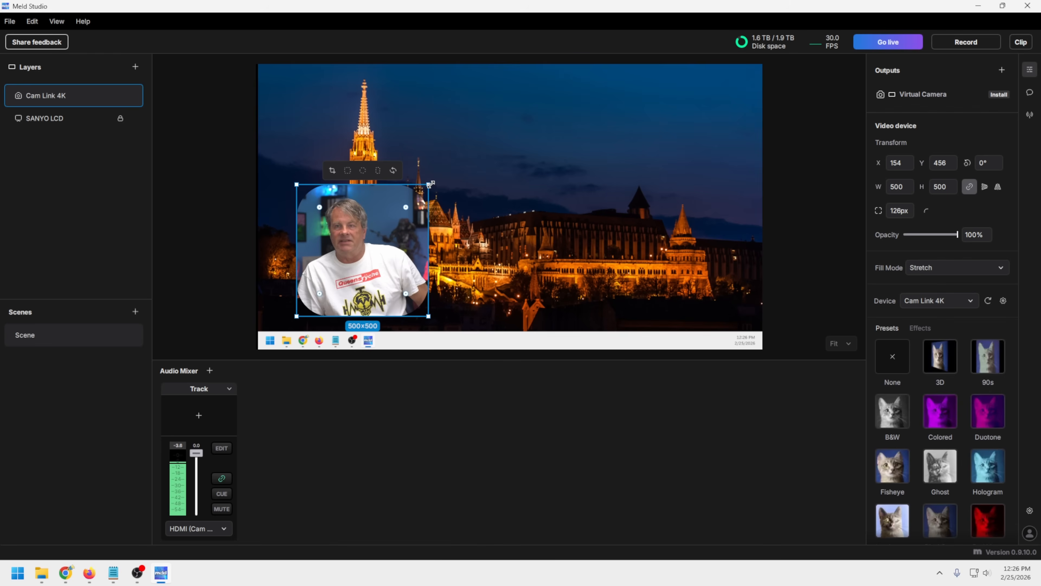
pyautogui.moveTo(429, 184); pyautogui.dragTo(379, 234)
pyautogui.moveTo(323, 288); pyautogui.dragTo(307, 289)
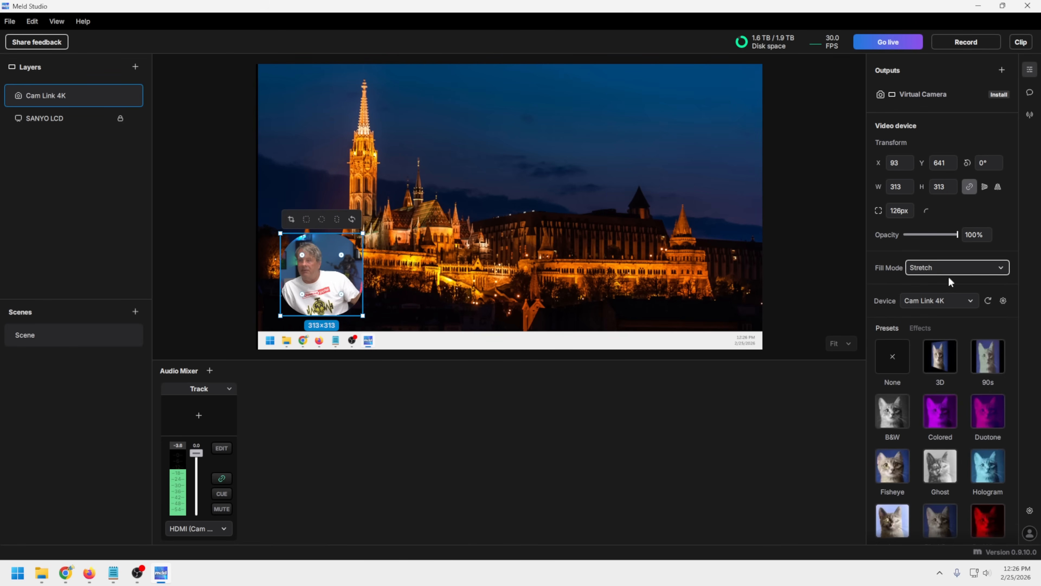
# Review the camera layer's fill mode and device choices and try visual presets on it, including Fisheye
pyautogui.click(943, 269)
pyautogui.click(887, 284)
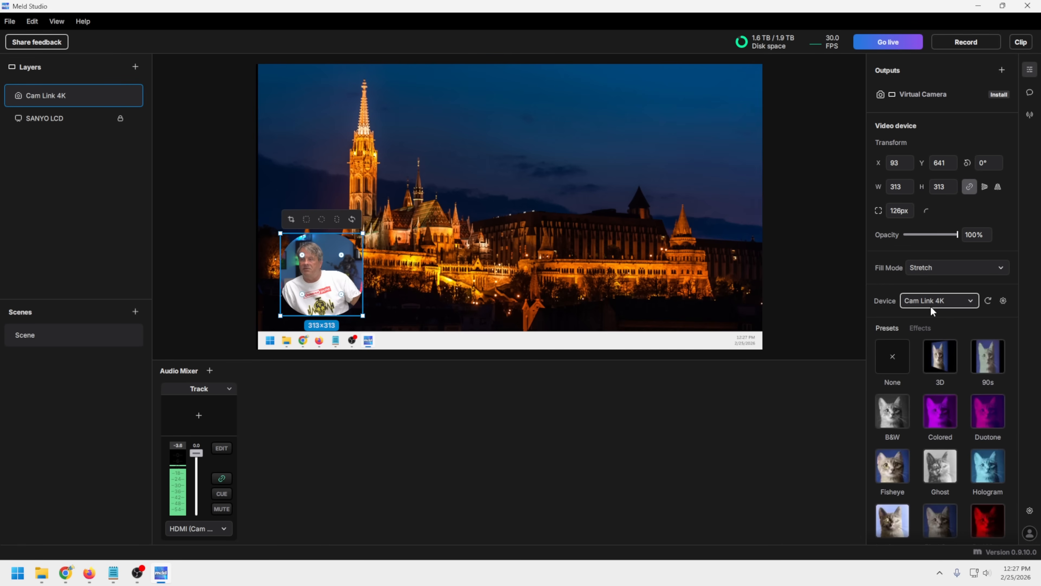
pyautogui.scroll(-3, 947, 332)
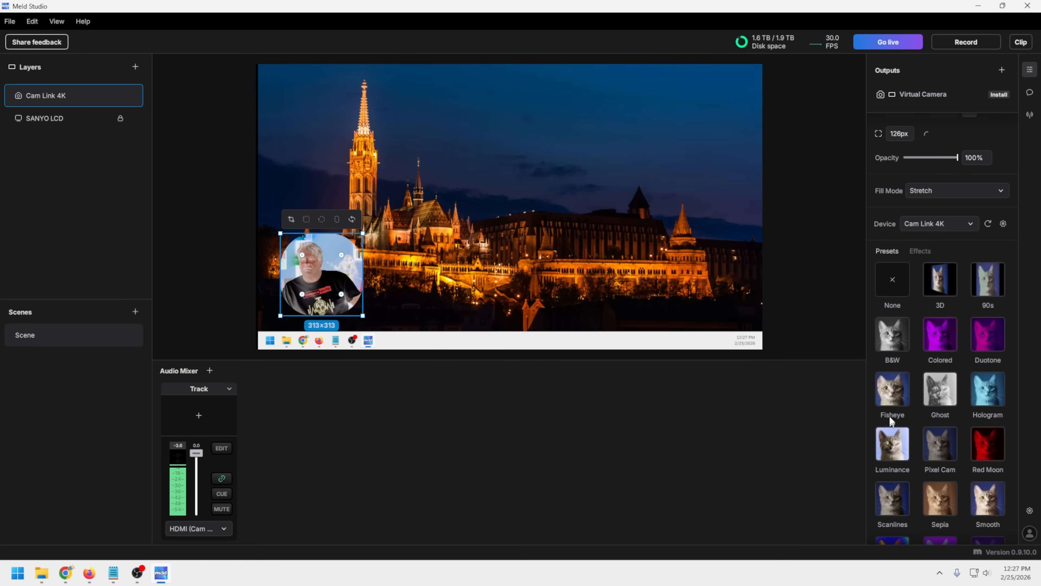
pyautogui.scroll(-5, 903, 427)
pyautogui.scroll(5, 914, 425)
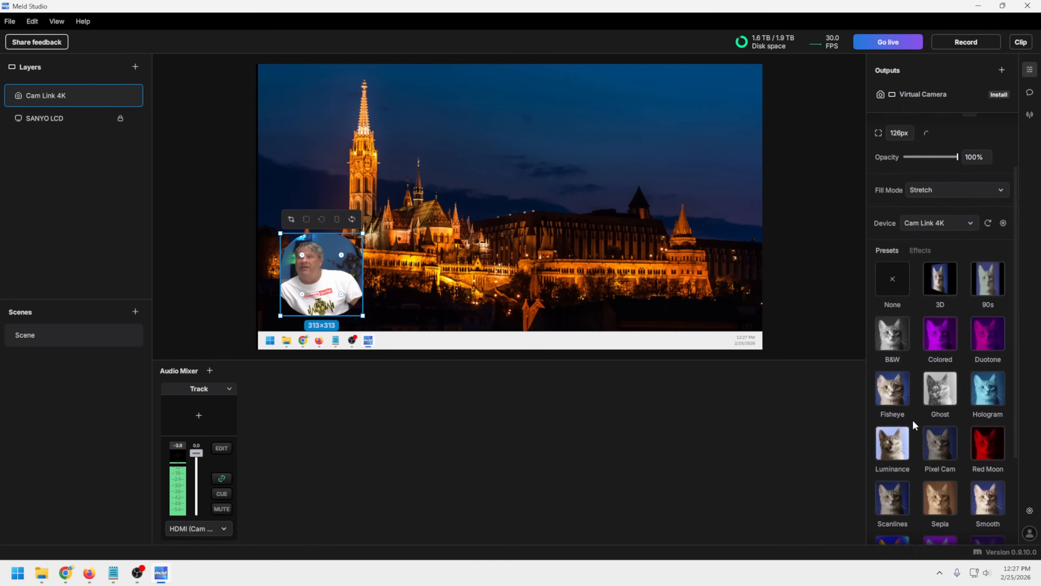
pyautogui.scroll(3, 913, 425)
# Adjust the camera layer's Bulge effect to a Radius X of about 146 and remove the effect
pyautogui.click(922, 328)
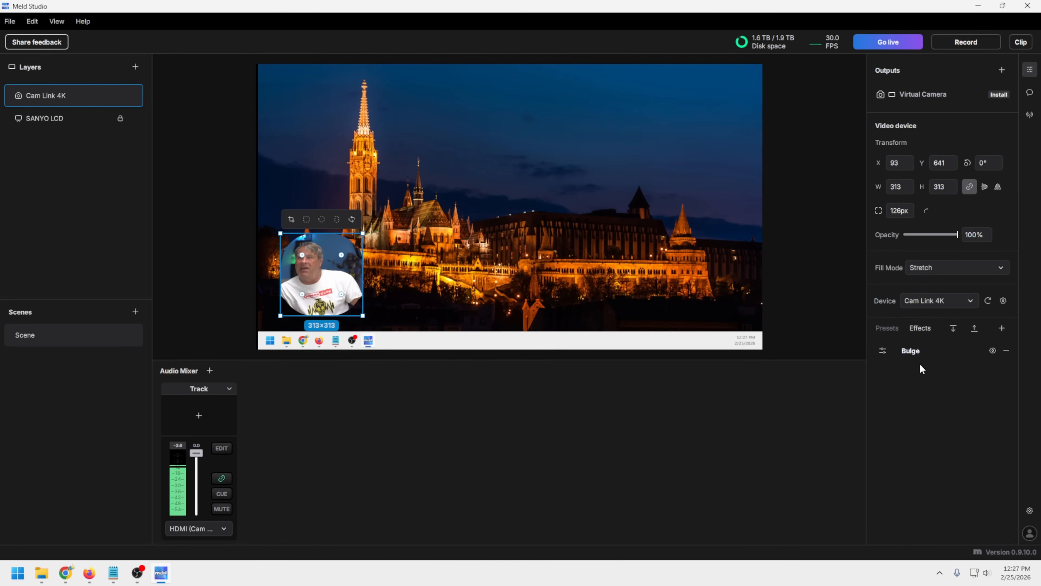
pyautogui.click(883, 351)
pyautogui.moveTo(795, 400); pyautogui.dragTo(813, 400)
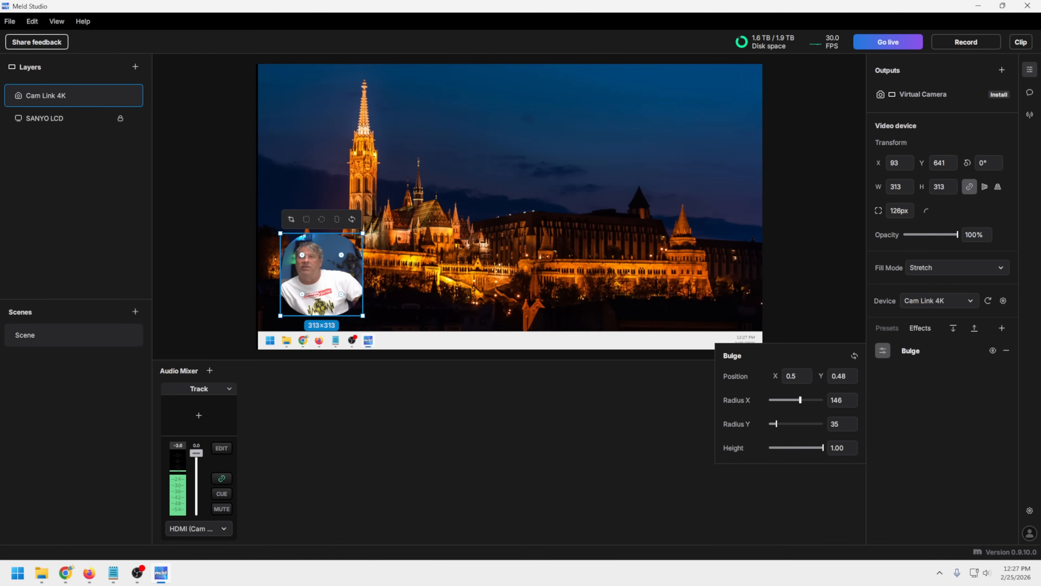
pyautogui.click(1006, 351)
pyautogui.click(1007, 351)
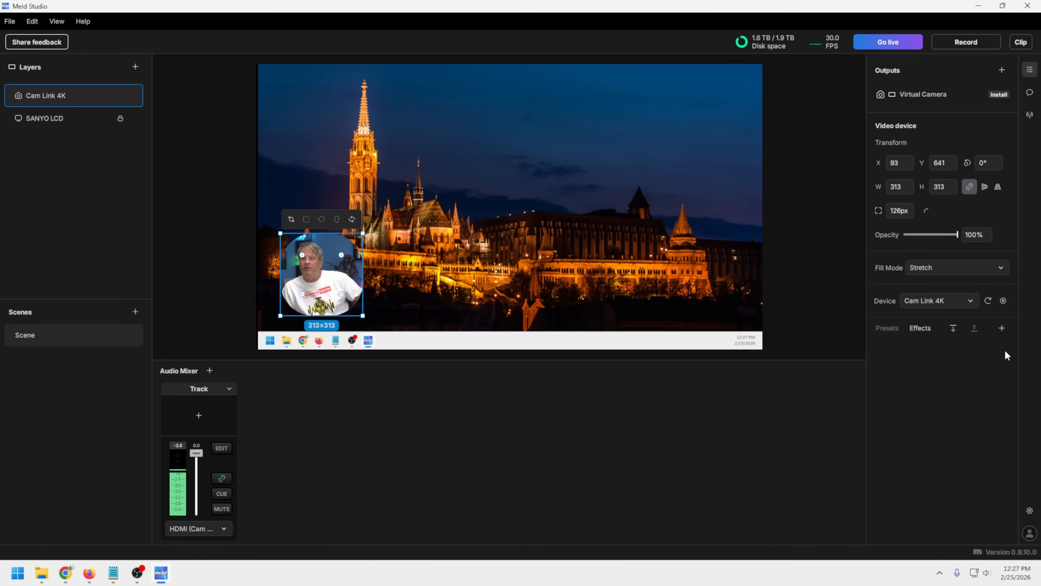
# Add a Drop Shadow to the camera layer with Distance 29, Softness 21 and Opacity 73%, and place the layer at about X 65, Y 641
pyautogui.click(1002, 329)
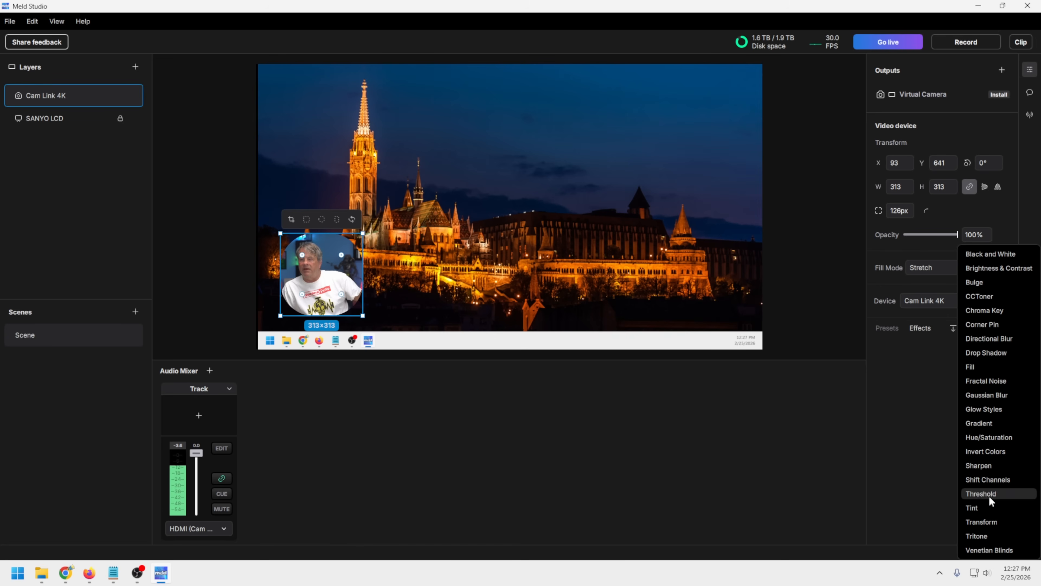
pyautogui.click(982, 354)
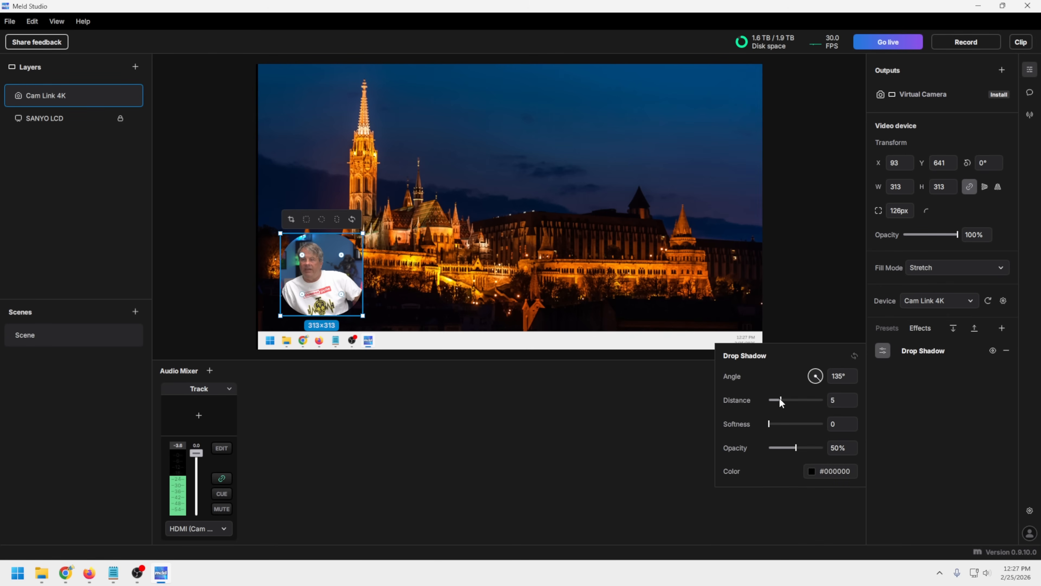
pyautogui.moveTo(781, 401)
pyautogui.mouseDown()
pyautogui.moveTo(806, 400)
pyautogui.moveTo(790, 400)
pyautogui.mouseUp()
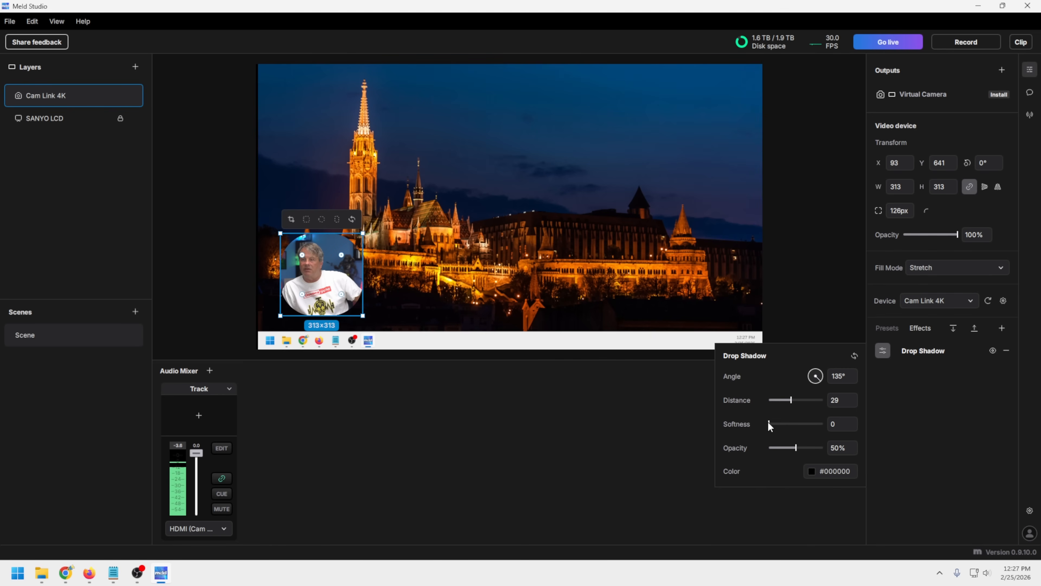
pyautogui.moveTo(769, 424); pyautogui.dragTo(785, 424)
pyautogui.moveTo(328, 288); pyautogui.dragTo(533, 240)
pyautogui.moveTo(823, 448); pyautogui.dragTo(808, 447)
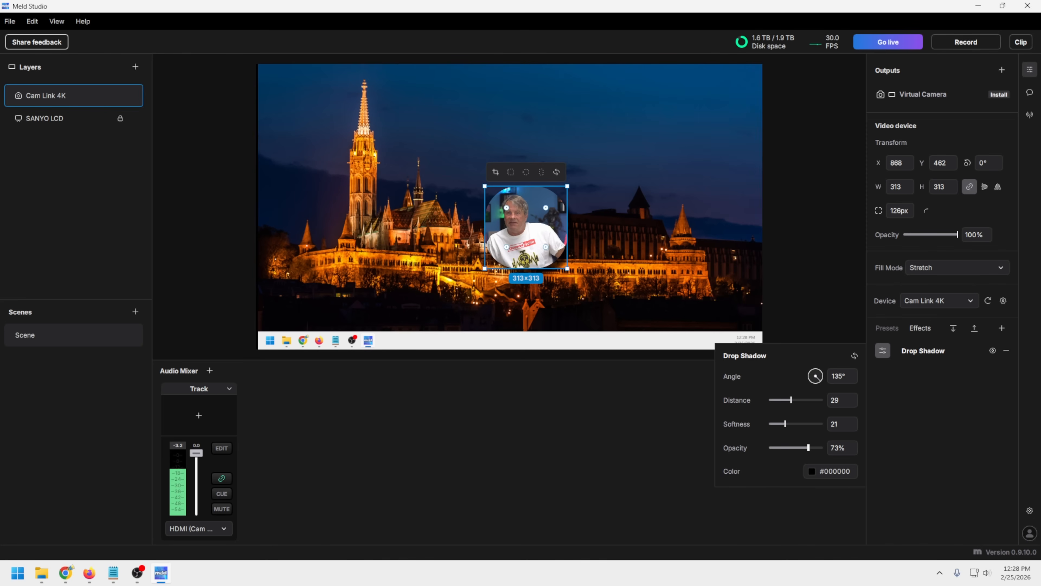
pyautogui.click(820, 381)
pyautogui.moveTo(538, 239); pyautogui.dragTo(317, 288)
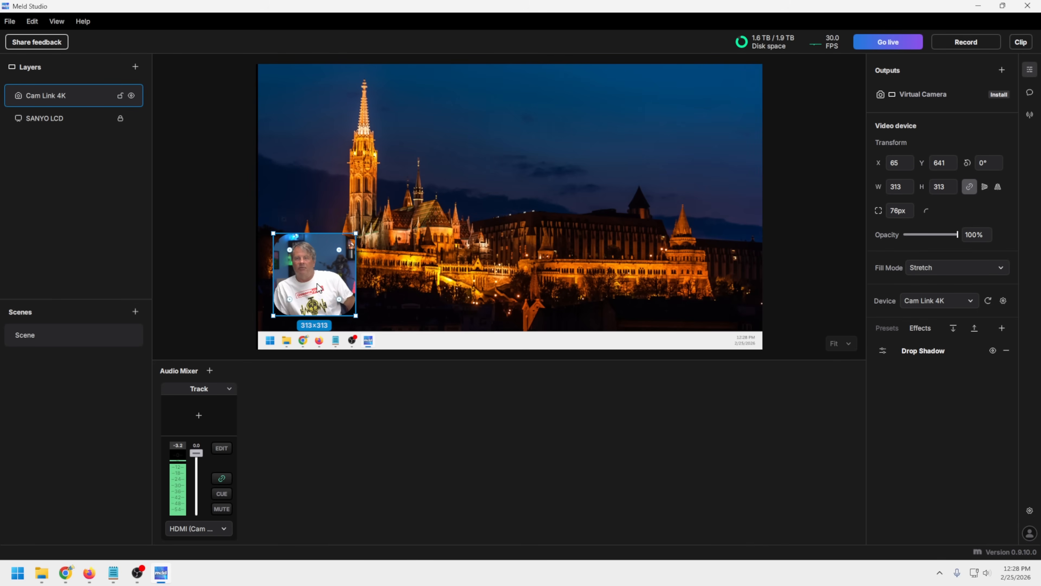
# Try adding a Chroma Key effect to the camera layer and remove it from the effects list
pyautogui.click(489, 286)
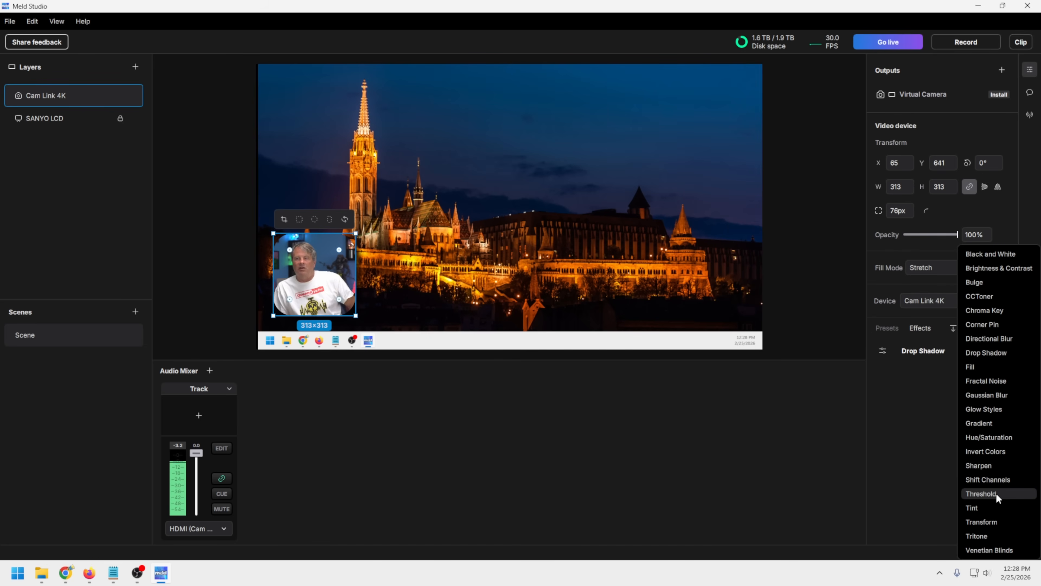
pyautogui.click(995, 310)
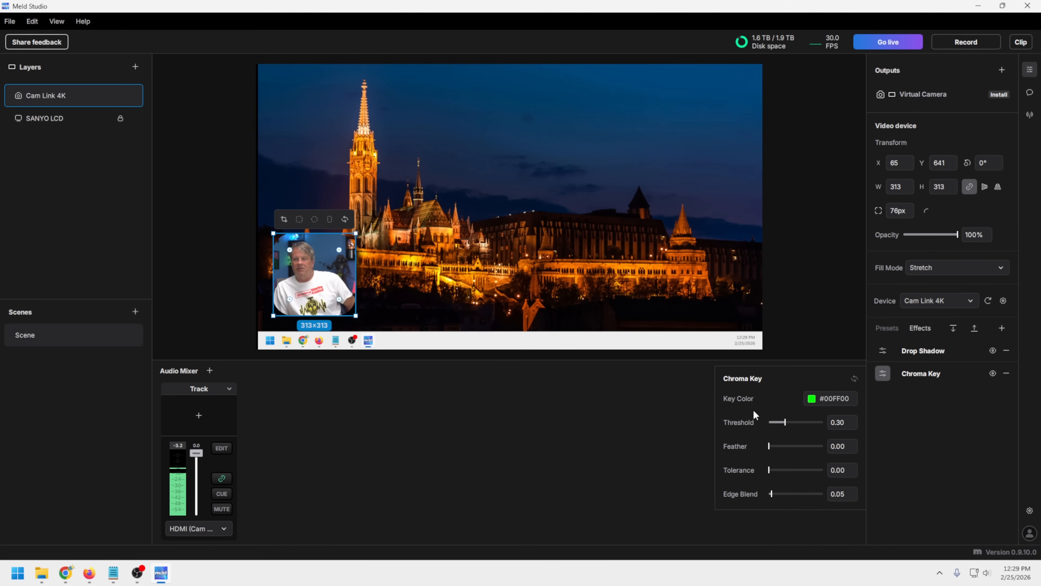
pyautogui.click(1007, 374)
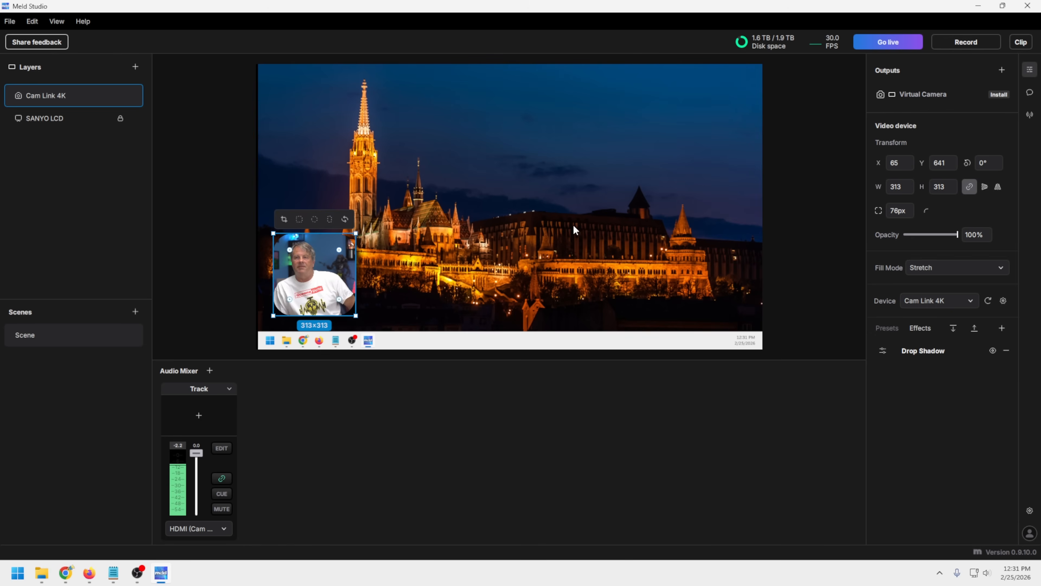
# Select the SANYO LCD layer and review its cursor capture, audio and effect options
pyautogui.click(572, 225)
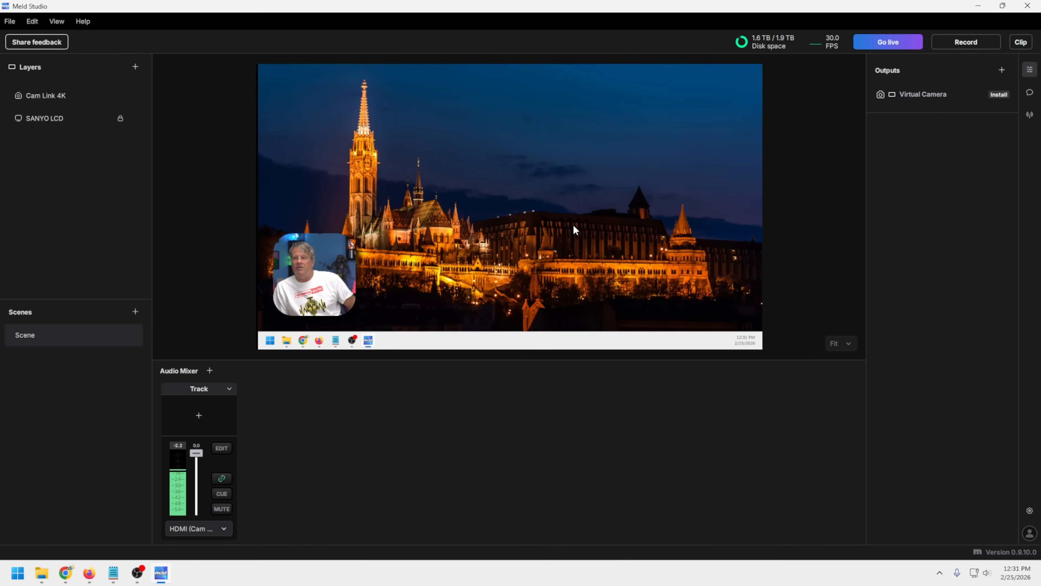
pyautogui.click(609, 245)
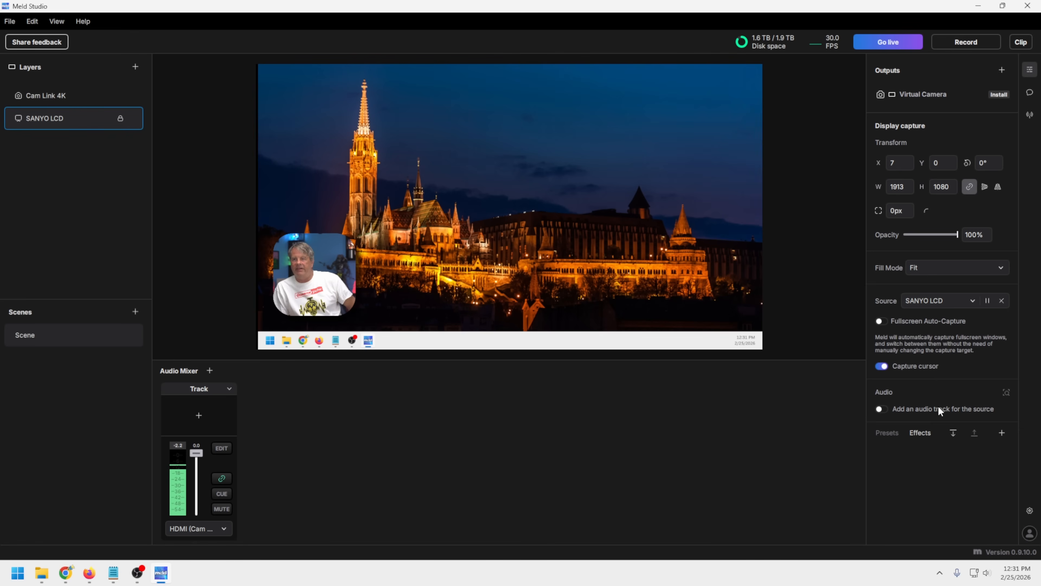
pyautogui.click(881, 366)
pyautogui.click(1002, 435)
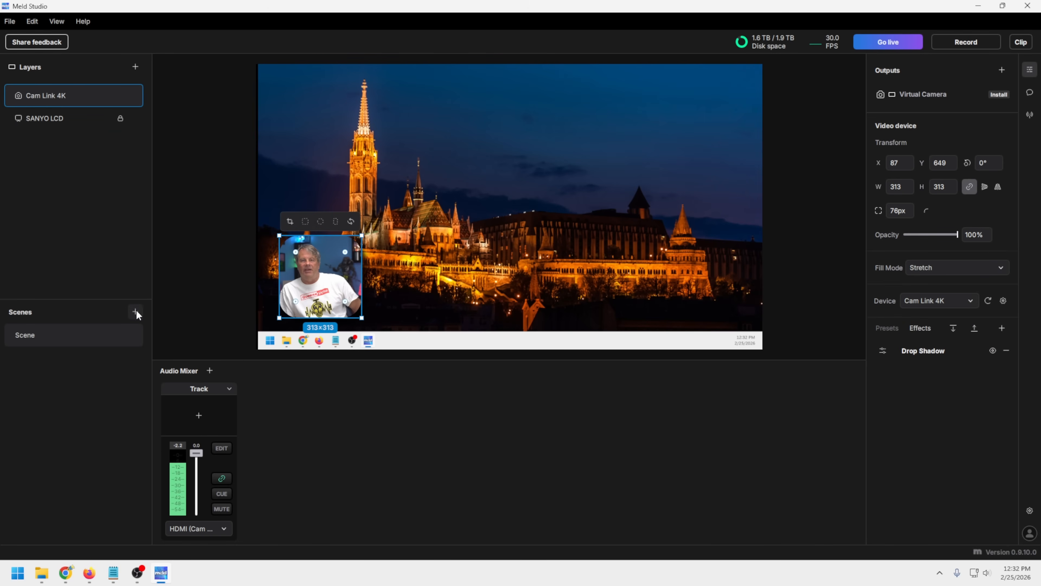
# Create a new scene with a Cam Link 4K video device layer of about 339 × 339 px at about X 1465, Y 671
pyautogui.click(135, 312)
pyautogui.click(135, 67)
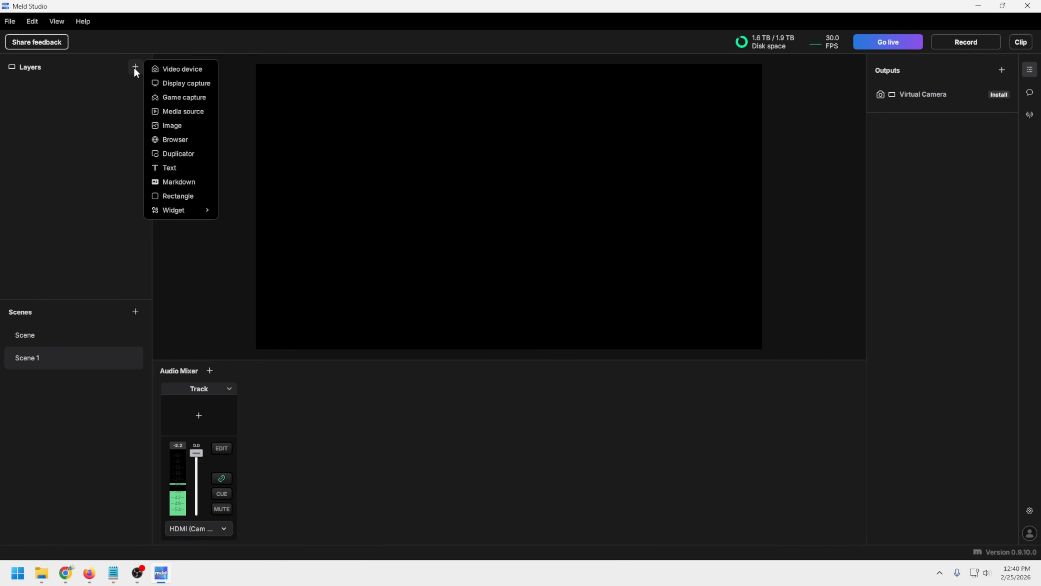
pyautogui.click(173, 68)
pyautogui.click(342, 138)
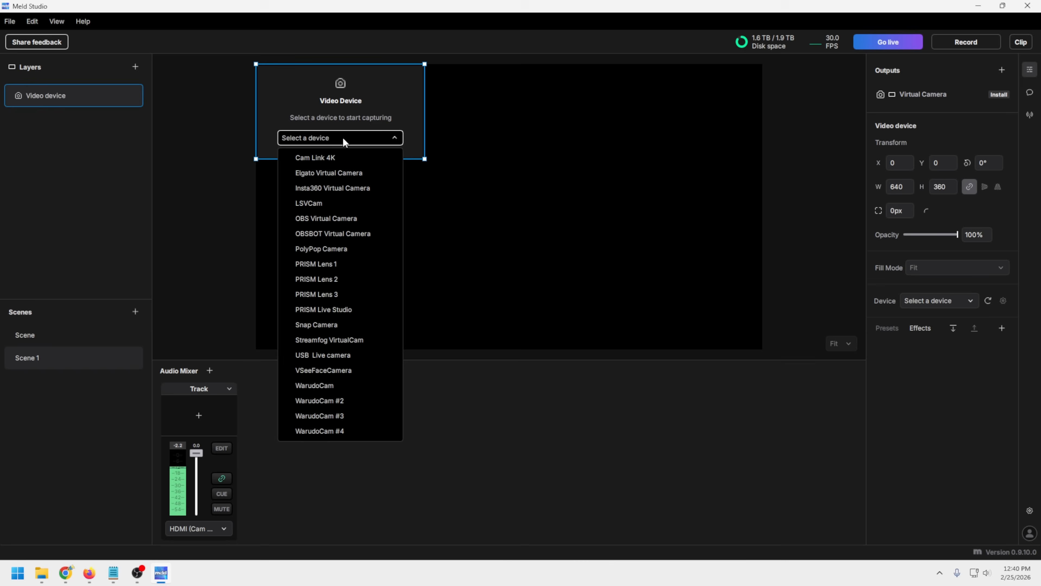
pyautogui.click(324, 158)
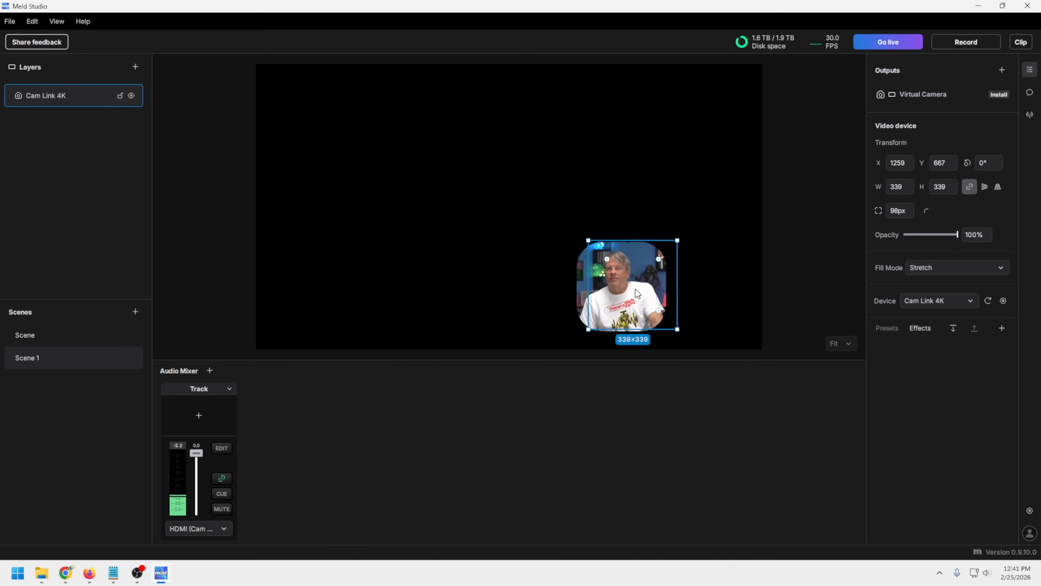
pyautogui.moveTo(637, 293); pyautogui.dragTo(686, 290)
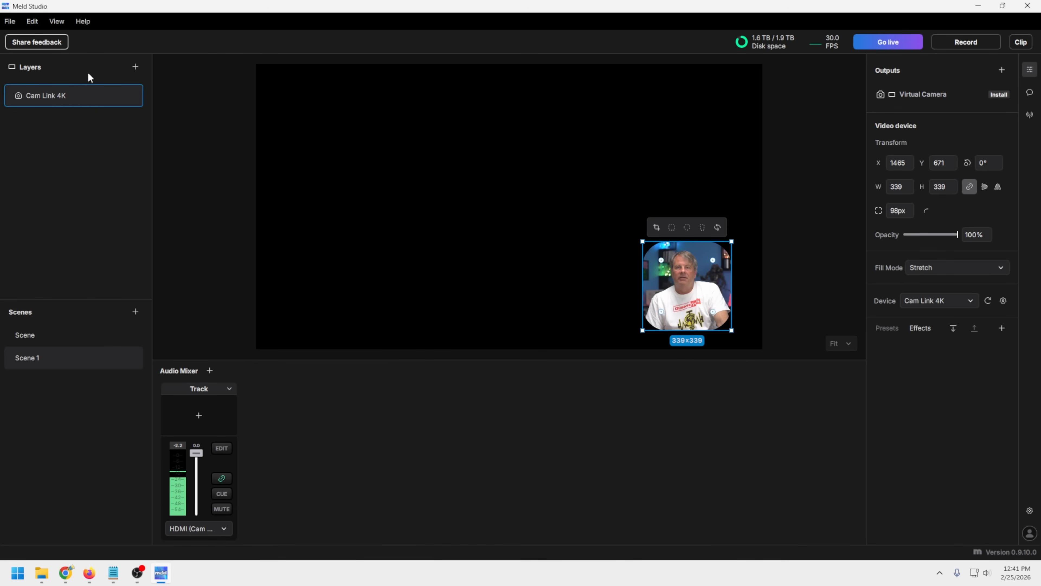
# Add a SANYO LCD display capture beneath the camera in Scene 1, compare with the first scene, and shift the capture to about X 7, Y 0
pyautogui.click(135, 67)
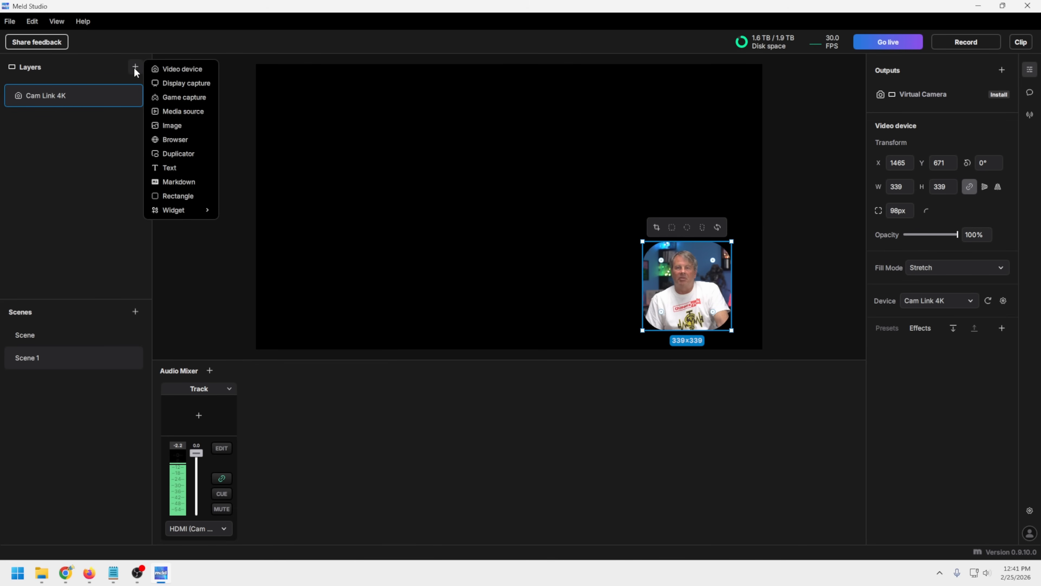
pyautogui.click(181, 87)
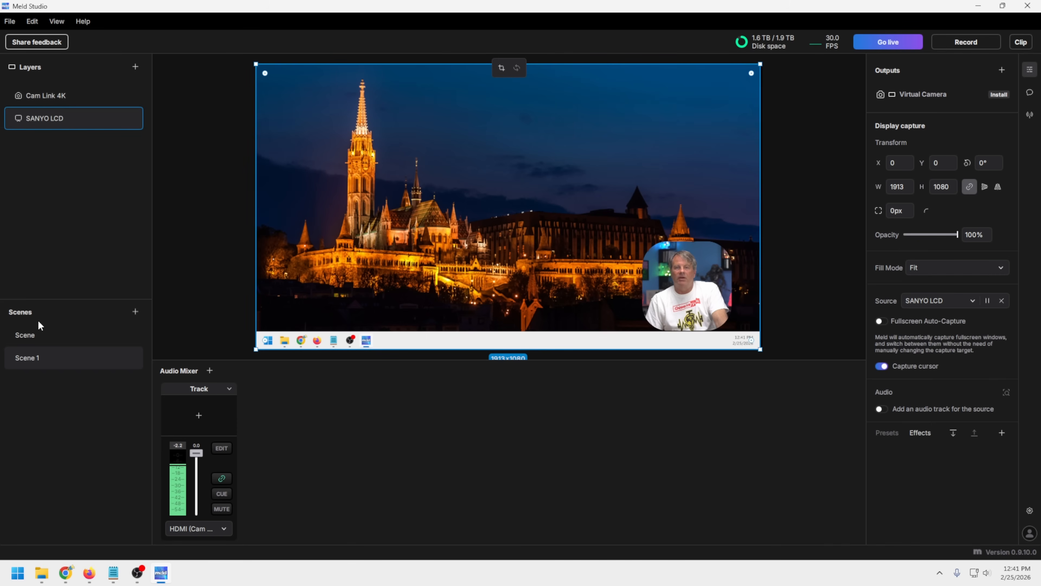
pyautogui.click(35, 334)
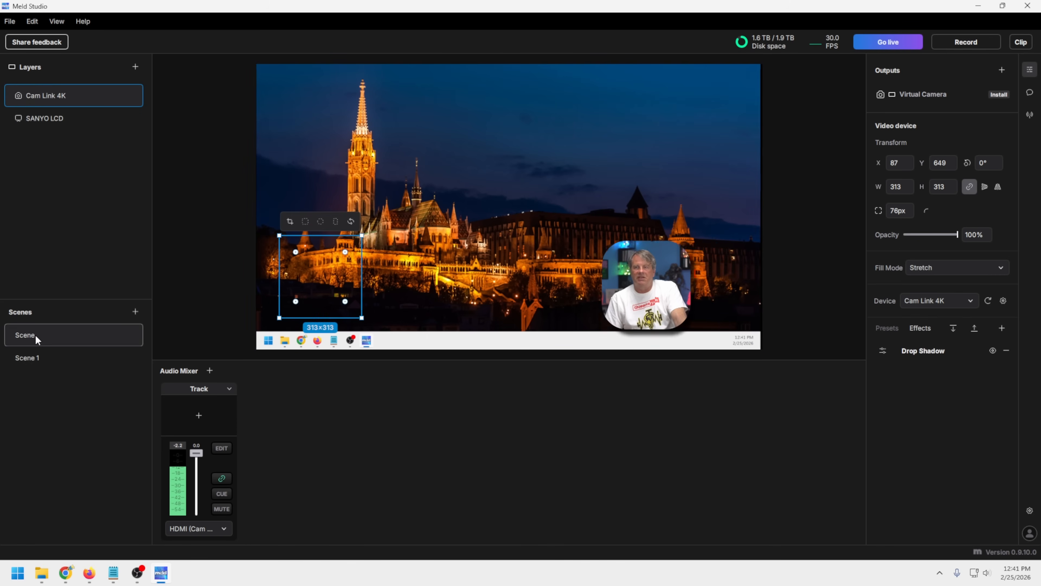
pyautogui.click(35, 357)
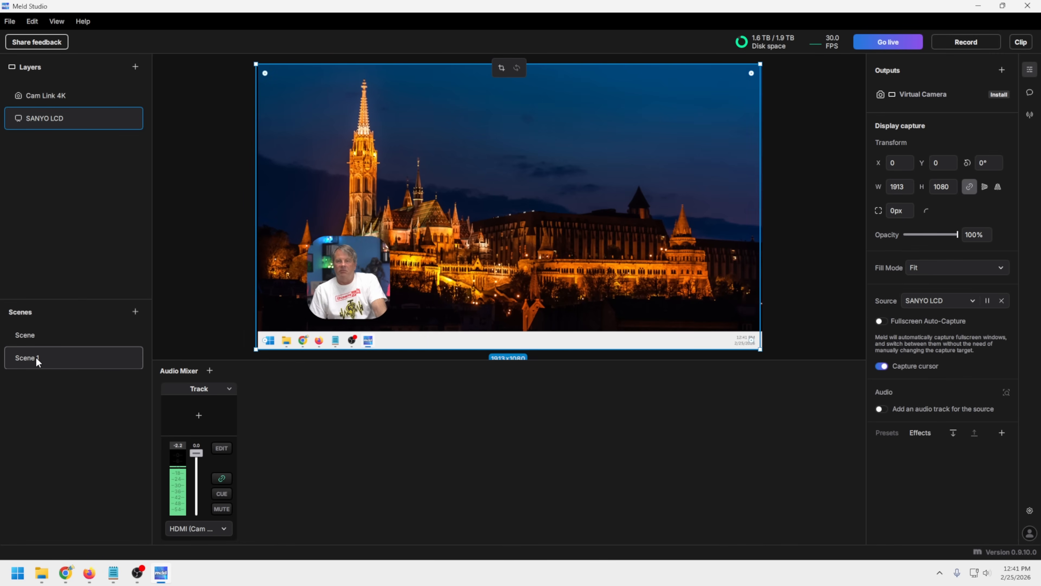
pyautogui.moveTo(700, 290); pyautogui.dragTo(704, 292)
# Duplicate Scene 1 and move the camera layer in the copy to the canvas's upper-right corner, at about X 1516, Y 37
pyautogui.rightClick(27, 358)
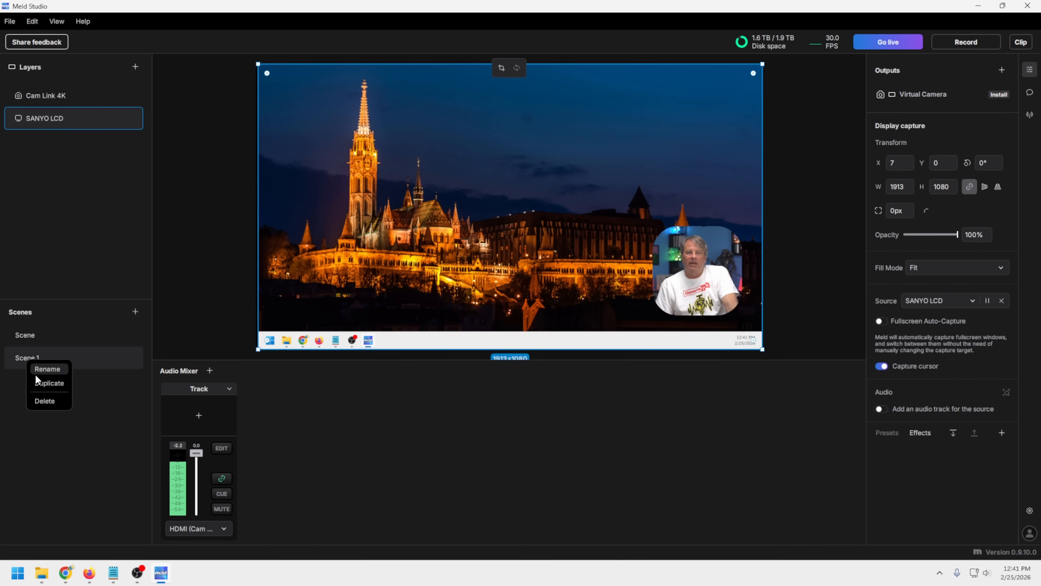
pyautogui.click(44, 384)
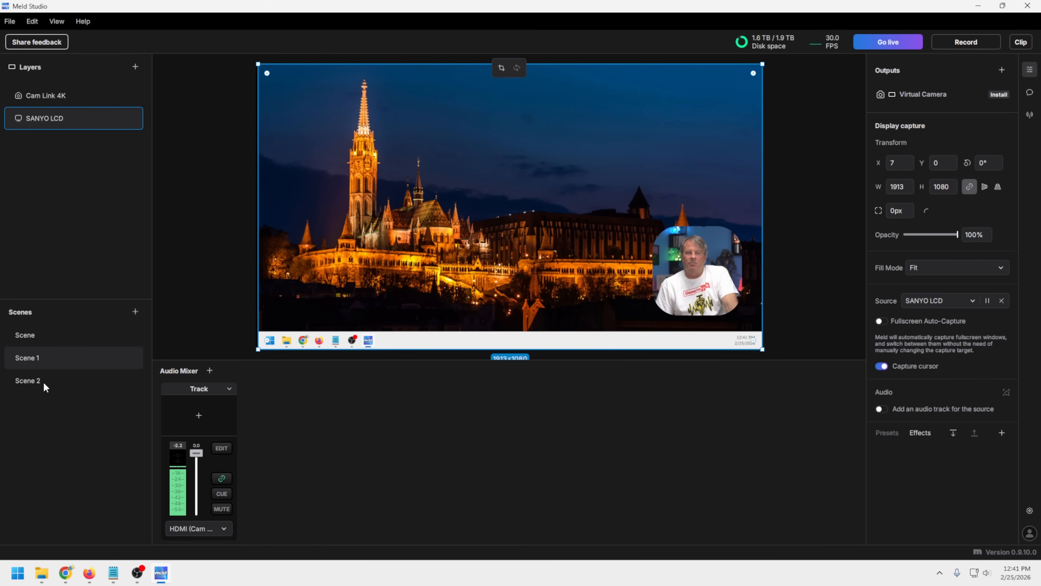
pyautogui.click(20, 381)
pyautogui.click(681, 291)
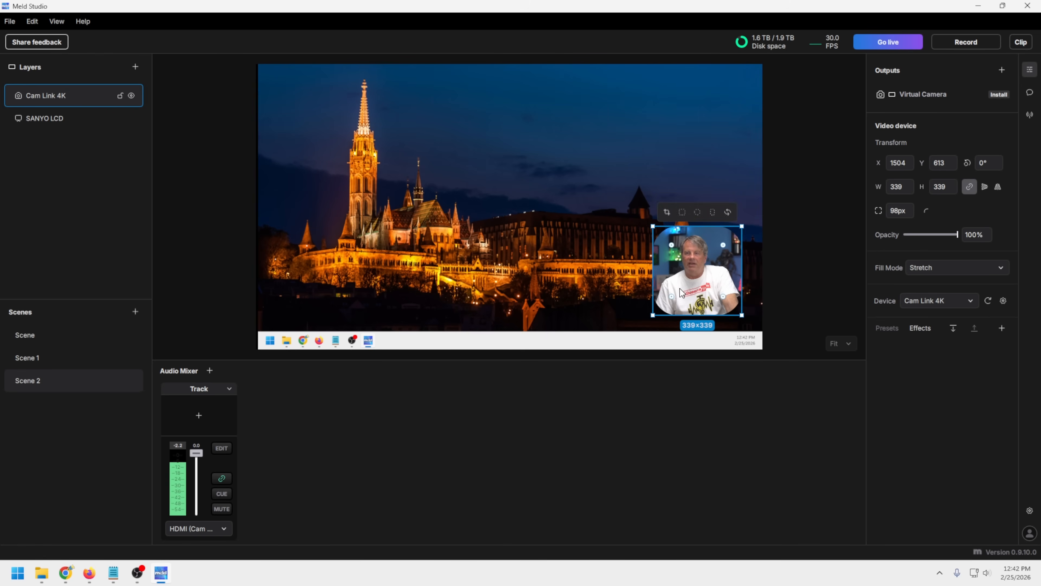
pyautogui.moveTo(689, 285); pyautogui.dragTo(686, 140)
# Switch between Scene 1, Scene 2 and Scene to preview how the camera moves between their layouts
pyautogui.click(76, 357)
pyautogui.click(70, 379)
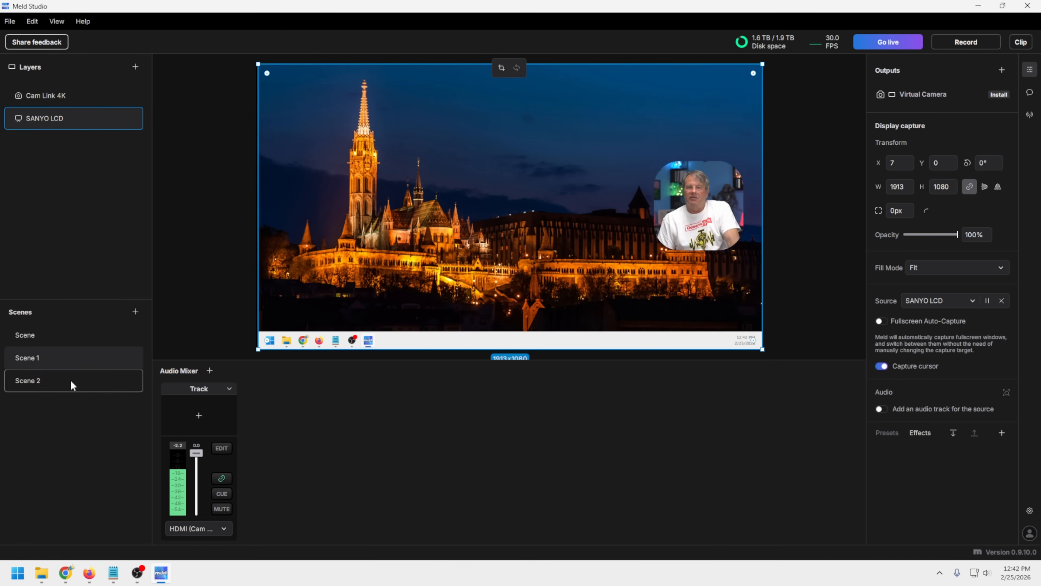
pyautogui.click(72, 356)
pyautogui.click(74, 335)
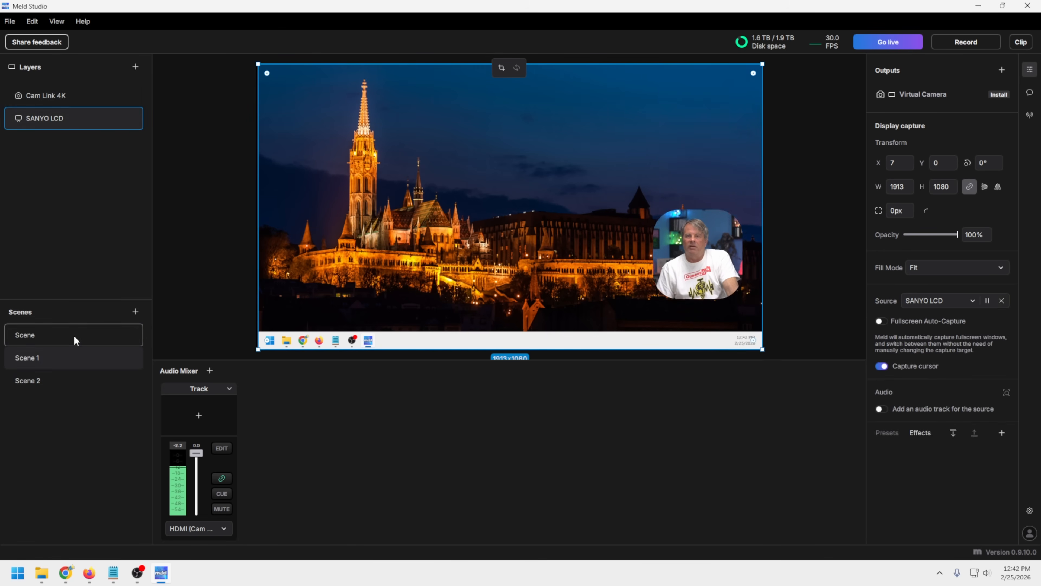
# Duplicate Scene 2 and move the camera layer in the copy to the canvas's upper-left corner, at about X 81, Y 33
pyautogui.click(58, 382)
pyautogui.rightClick(57, 386)
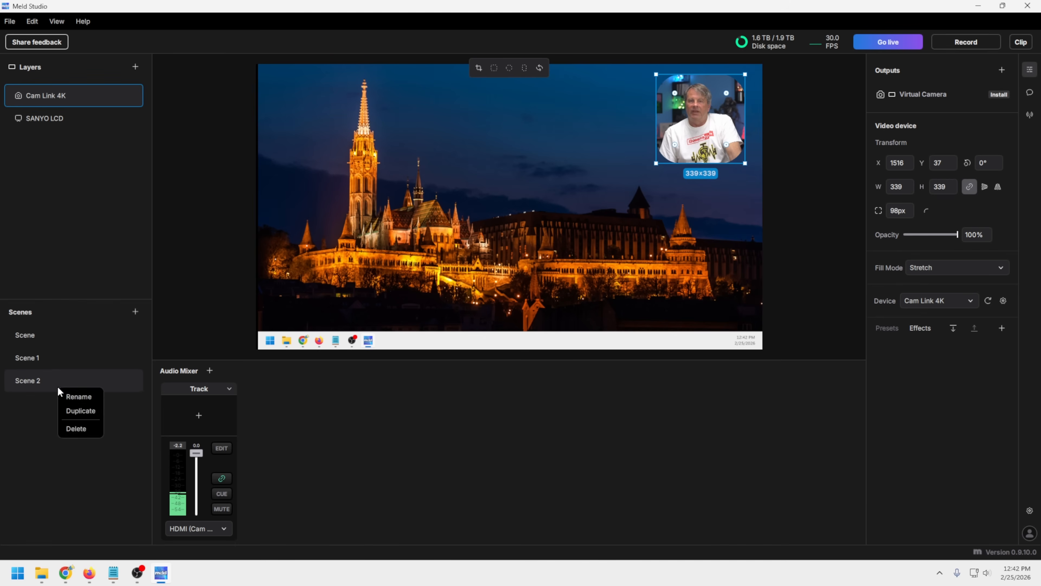
pyautogui.click(68, 413)
pyautogui.click(40, 404)
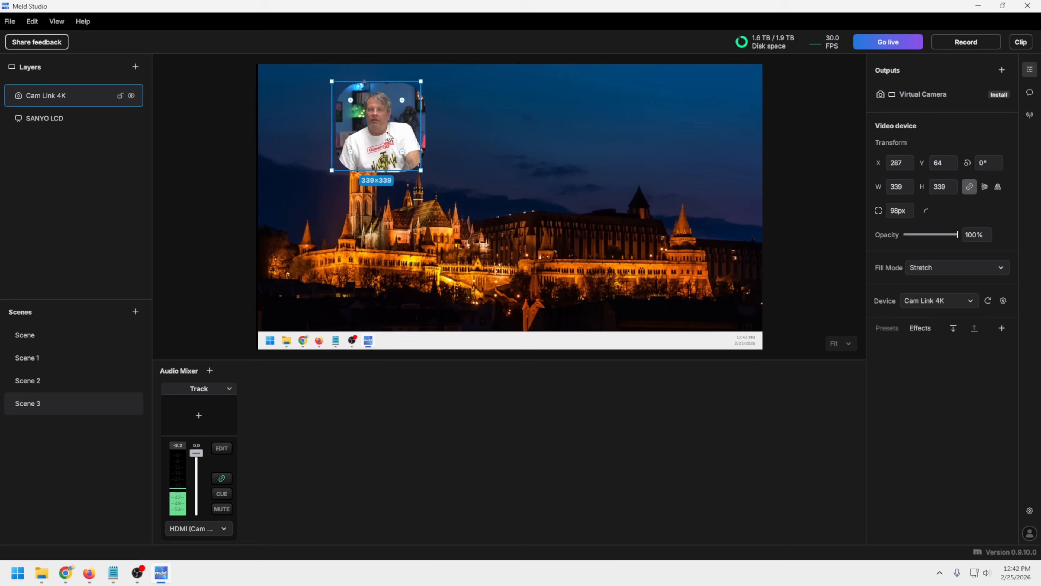
# Switch repeatedly among all four scenes to examine the animated transitions between their camera positions
pyautogui.click(48, 360)
pyautogui.click(51, 339)
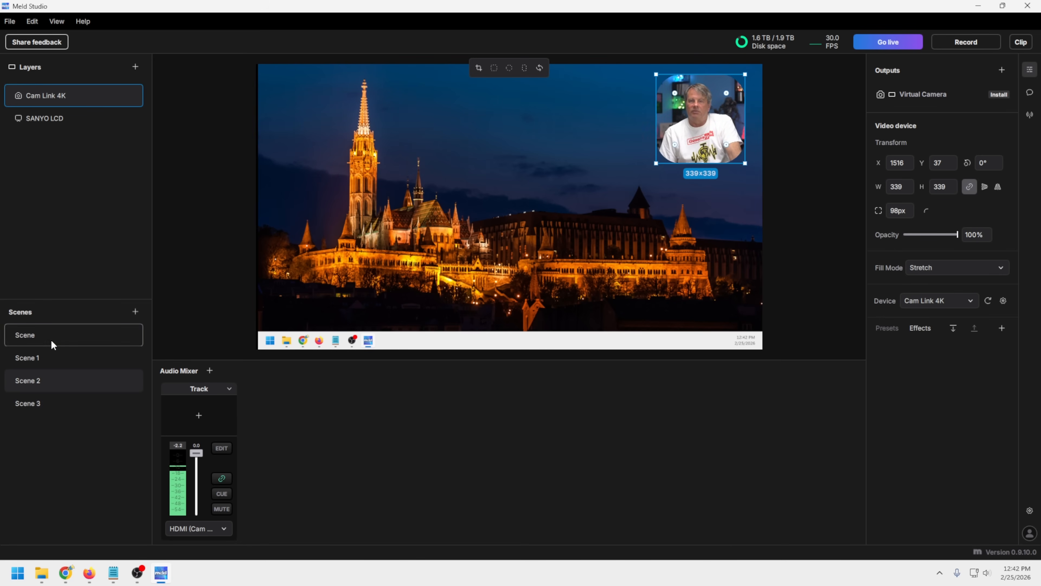
pyautogui.click(24, 405)
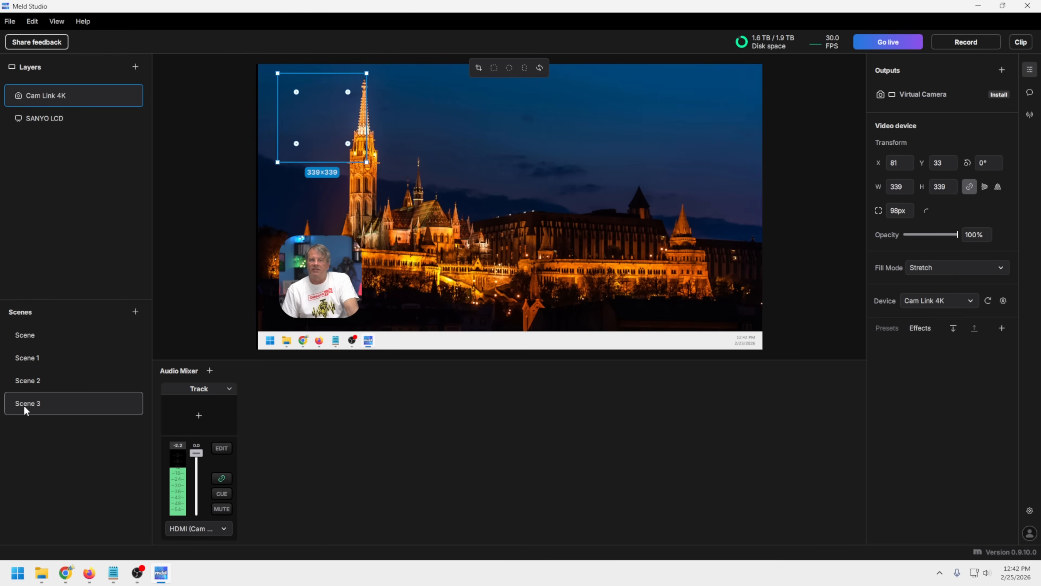
pyautogui.click(28, 381)
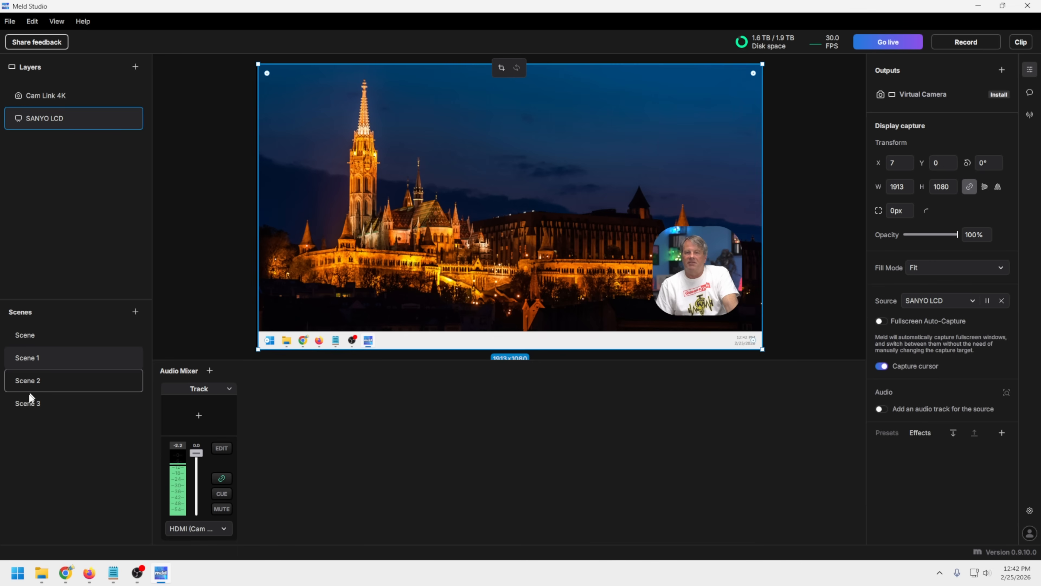
pyautogui.click(28, 401)
pyautogui.click(35, 364)
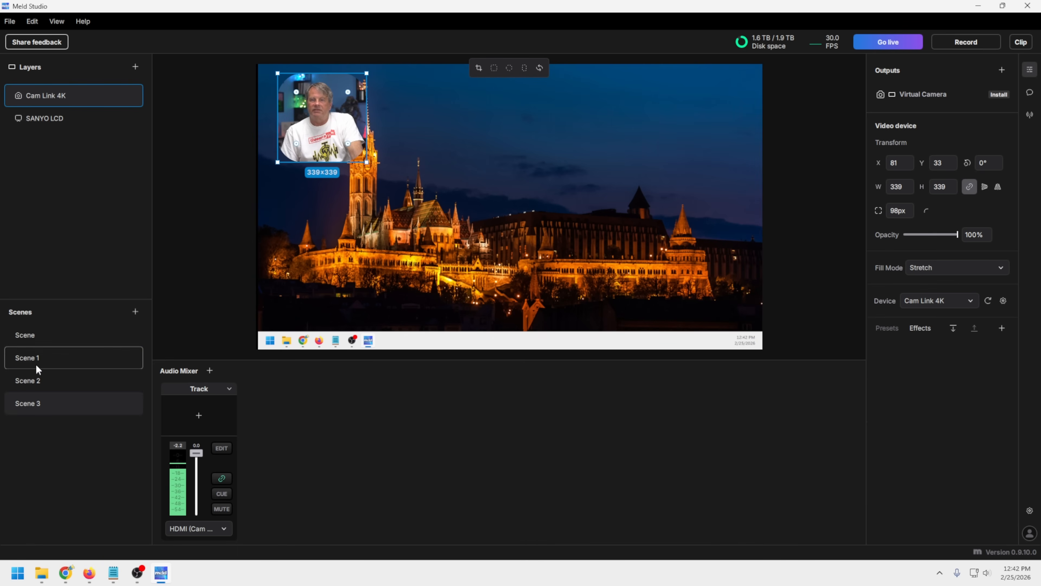
pyautogui.click(33, 339)
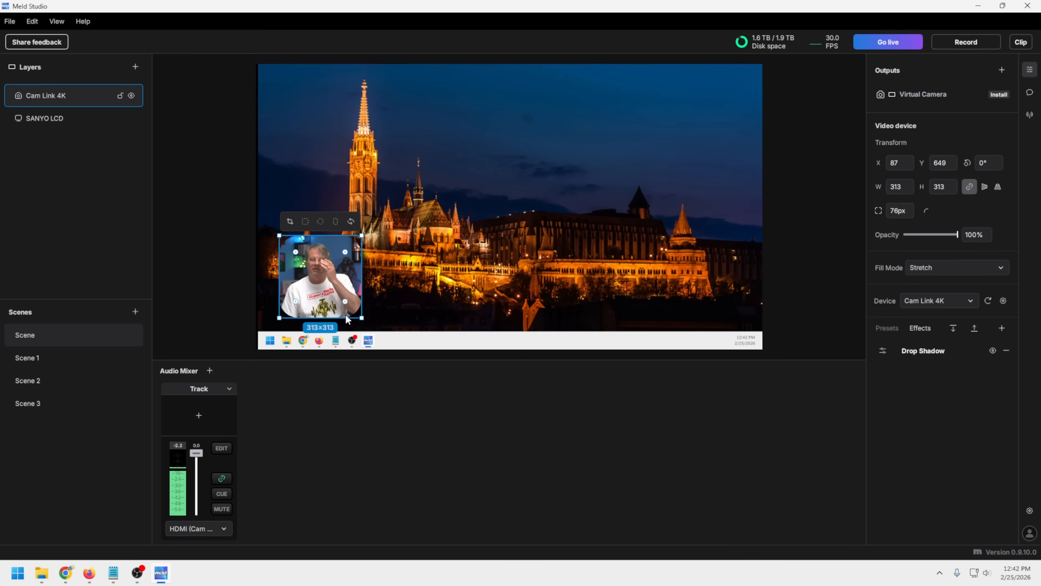
pyautogui.click(43, 362)
pyautogui.click(35, 379)
pyautogui.click(30, 402)
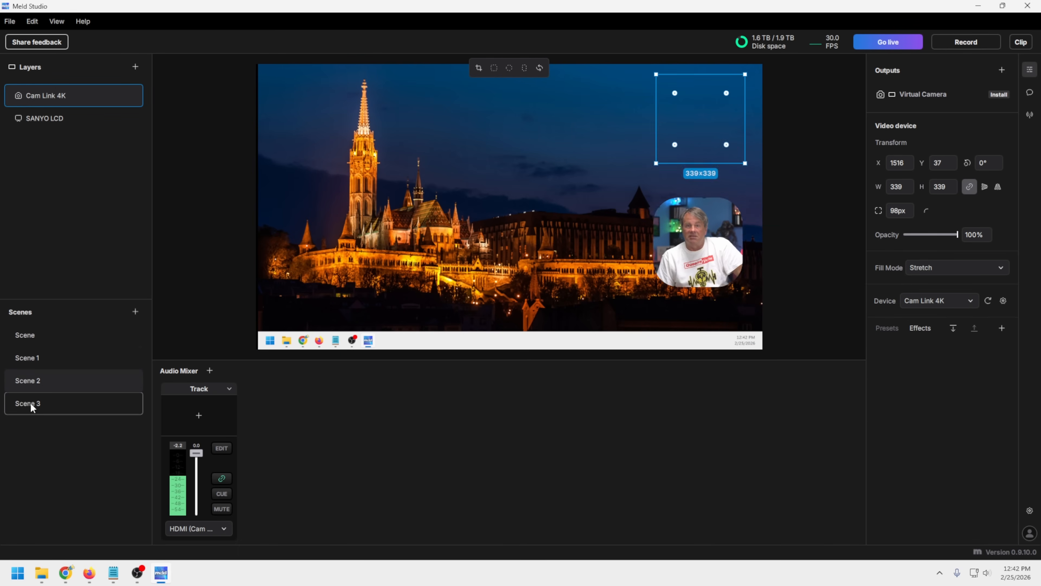
pyautogui.click(22, 340)
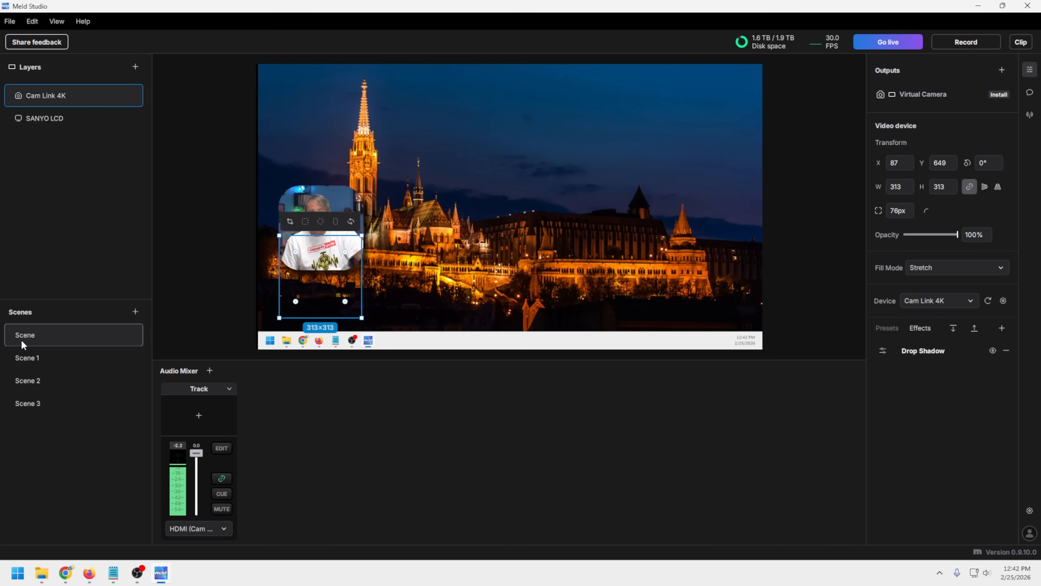
# Duplicate Scene 3 to start another scene layout
pyautogui.click(23, 405)
pyautogui.rightClick(23, 405)
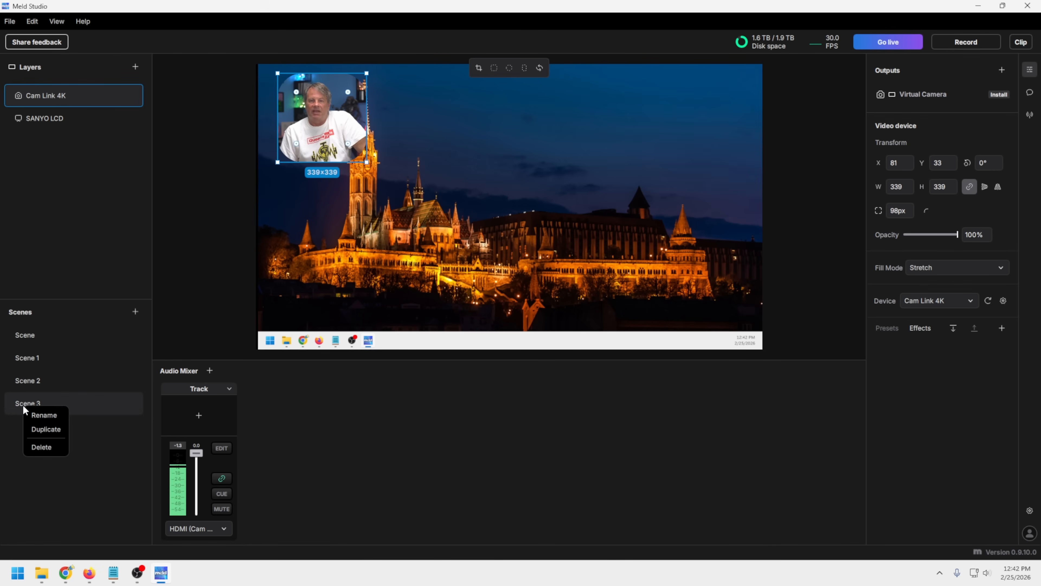
pyautogui.click(43, 429)
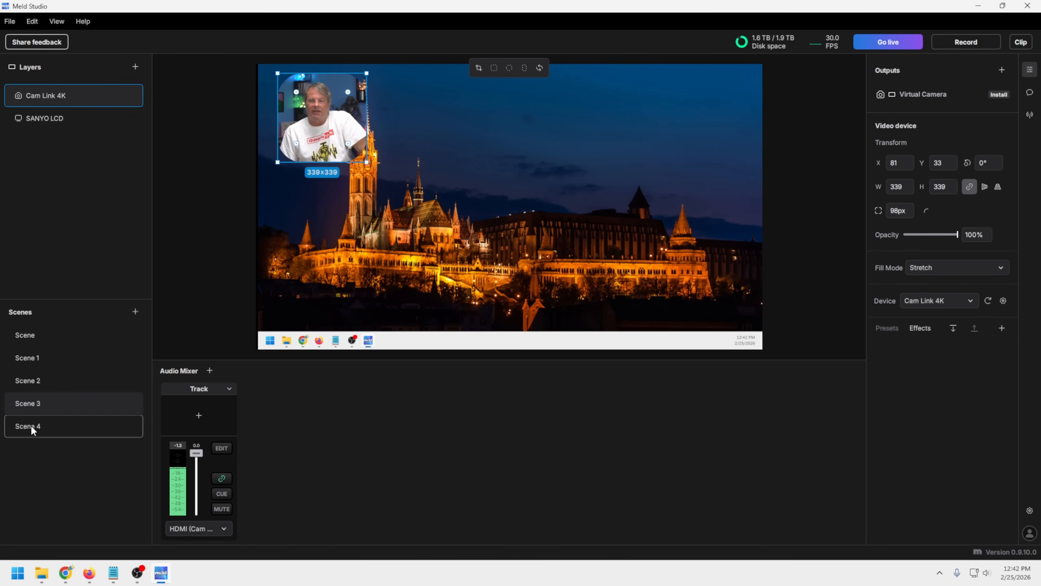
# In Scene 4, enlarge the camera layer to about 851×851 and centre it on the canvas at about X 509, Y 91
pyautogui.click(33, 428)
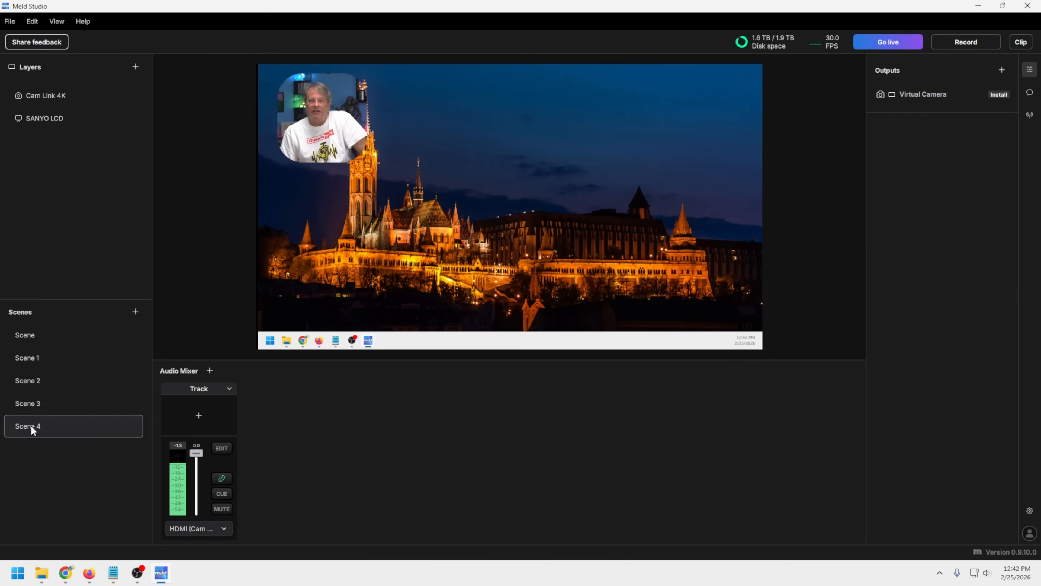
pyautogui.click(364, 156)
pyautogui.moveTo(366, 163); pyautogui.dragTo(503, 298)
pyautogui.moveTo(416, 226); pyautogui.dragTo(527, 240)
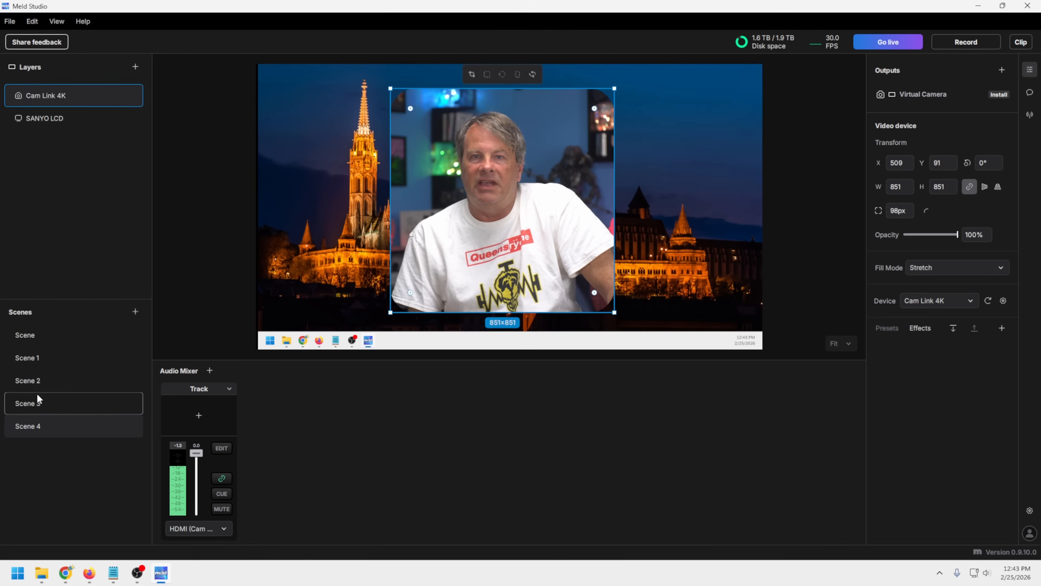
# Switch through all five scenes to examine how the camera animates between its corner positions and the large centred view
pyautogui.click(36, 402)
pyautogui.click(26, 381)
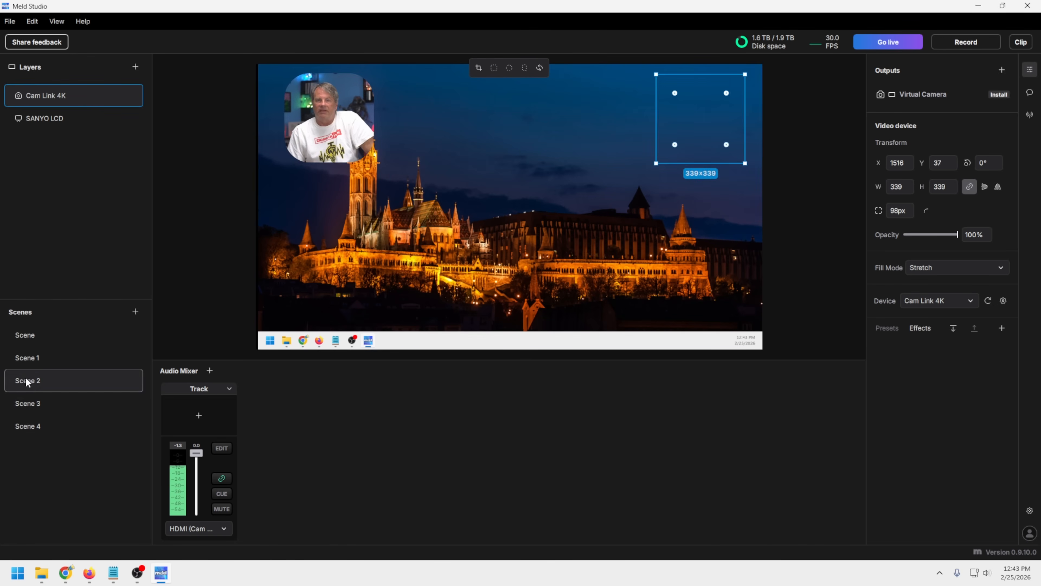
pyautogui.click(26, 362)
pyautogui.click(34, 404)
pyautogui.click(32, 426)
pyautogui.click(73, 334)
# Try out a Browser layer in the first scene and select its web address for replacement
pyautogui.click(136, 67)
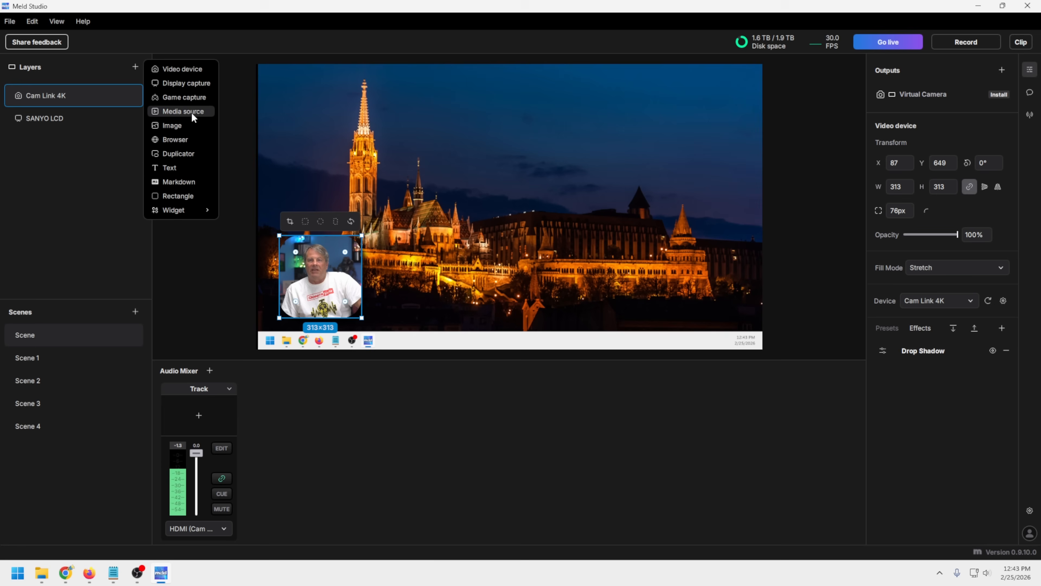
pyautogui.click(167, 139)
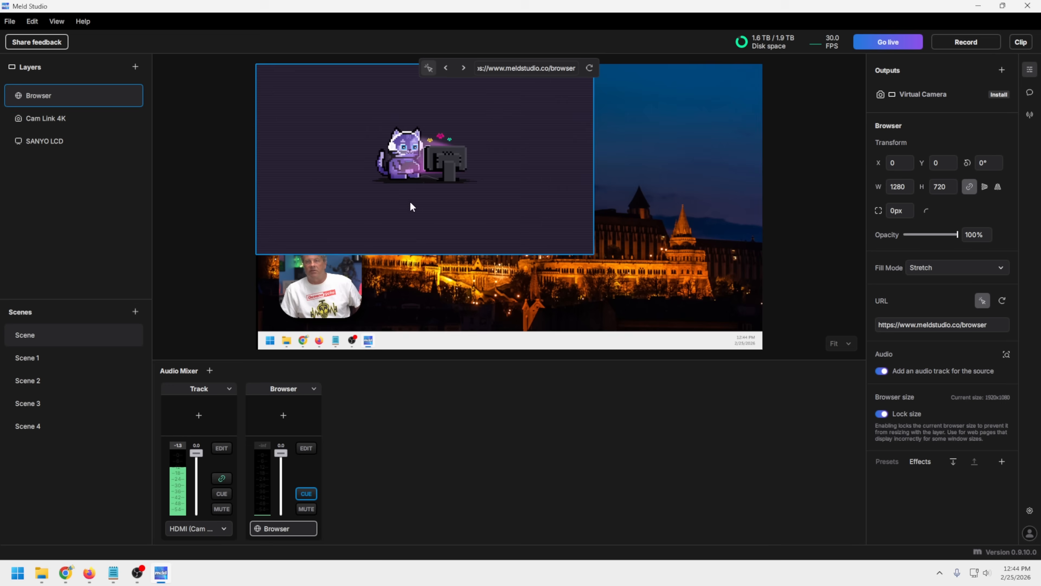
pyautogui.click(486, 69)
pyautogui.hotkey('ctrl', 'a')
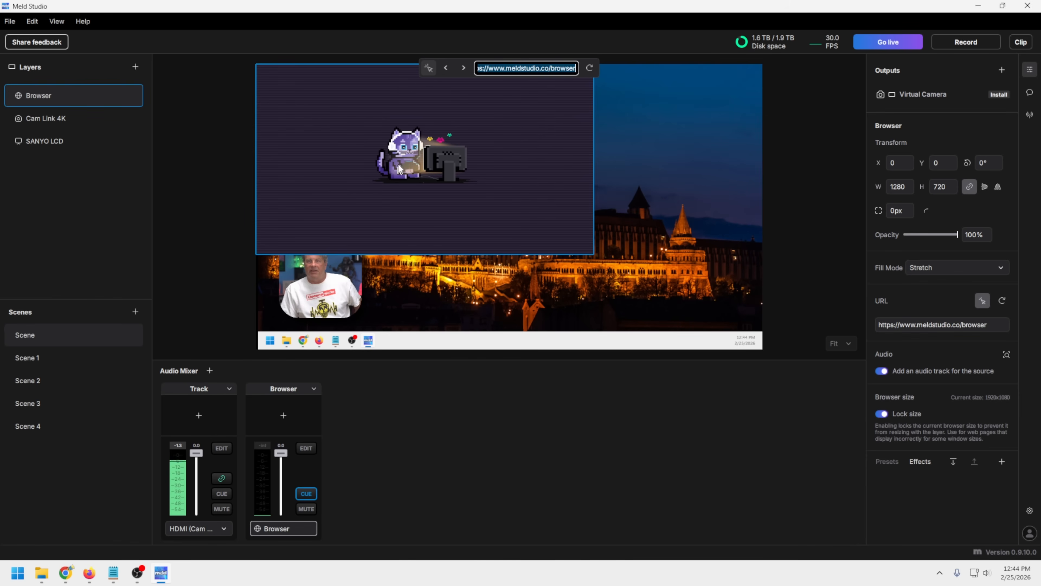
pyautogui.click(513, 184)
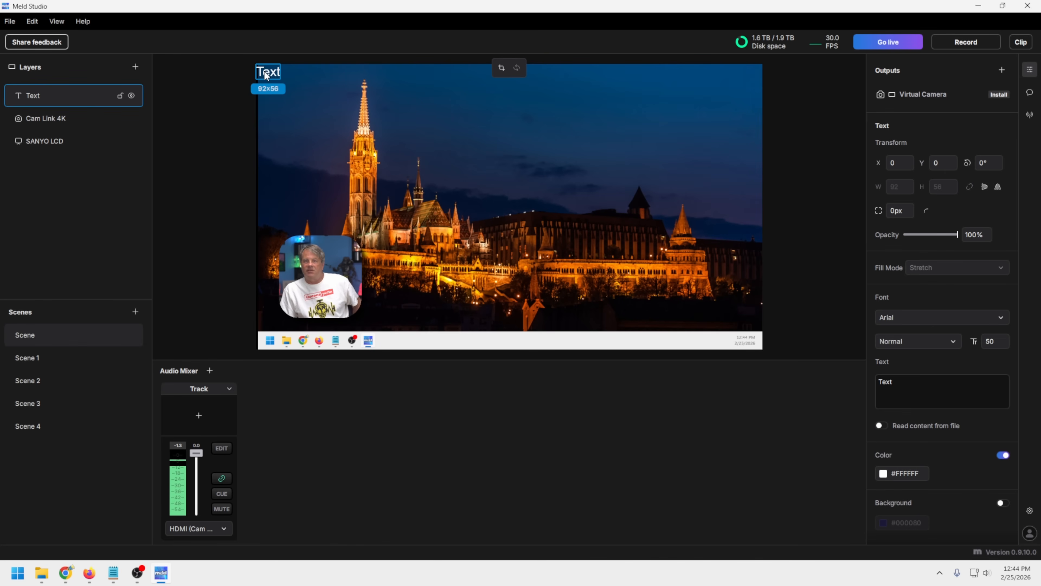
# Set the new text layer to read "Change" in Bowlby One SC at size 197, positioned at about X 543, Y 251
pyautogui.moveTo(266, 75); pyautogui.dragTo(431, 147)
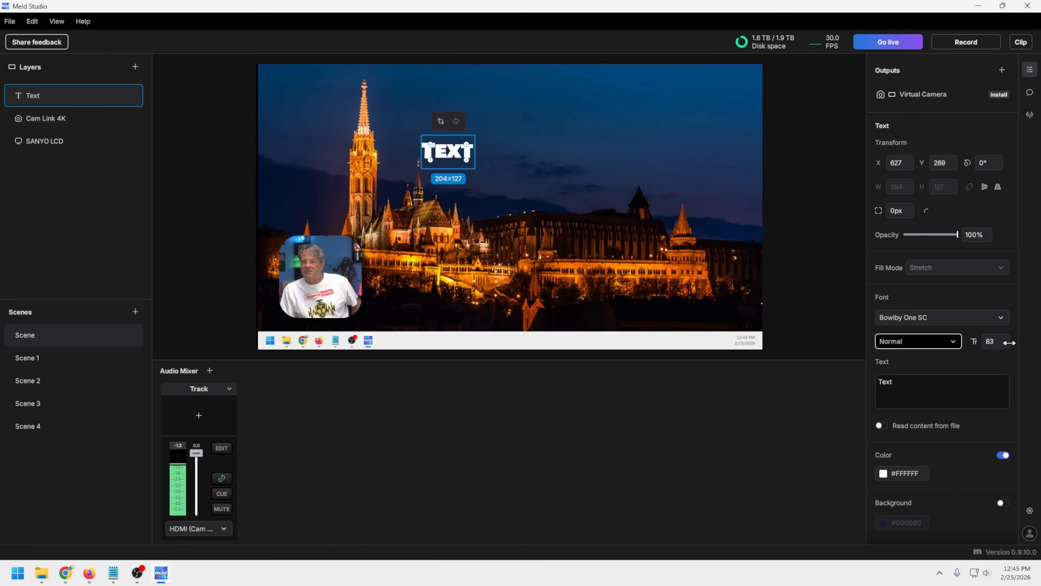
pyautogui.moveTo(1009, 343); pyautogui.dragTo(1040, 345)
pyautogui.moveTo(894, 381); pyautogui.dragTo(835, 378)
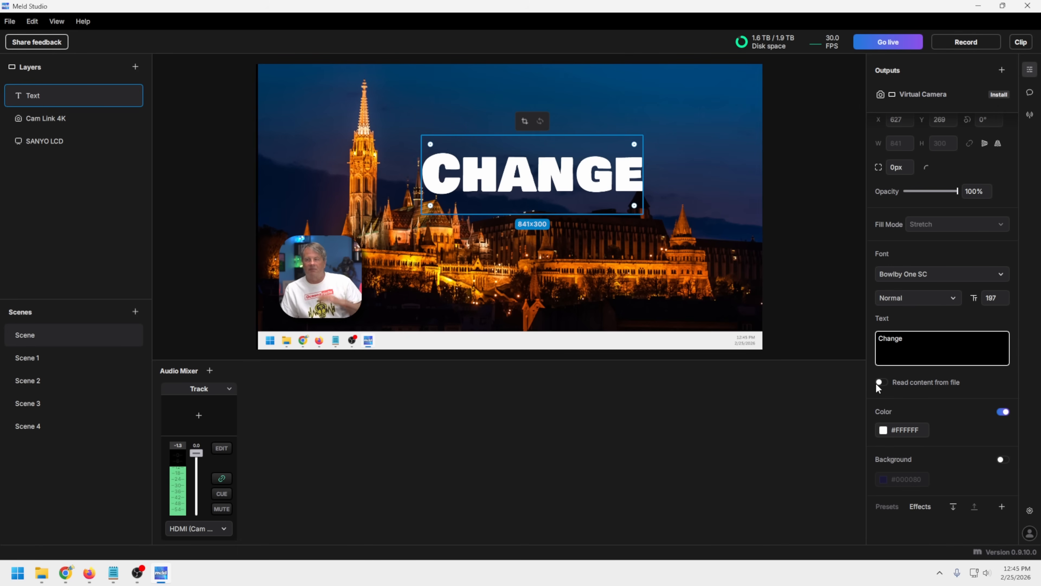
pyautogui.click(879, 383)
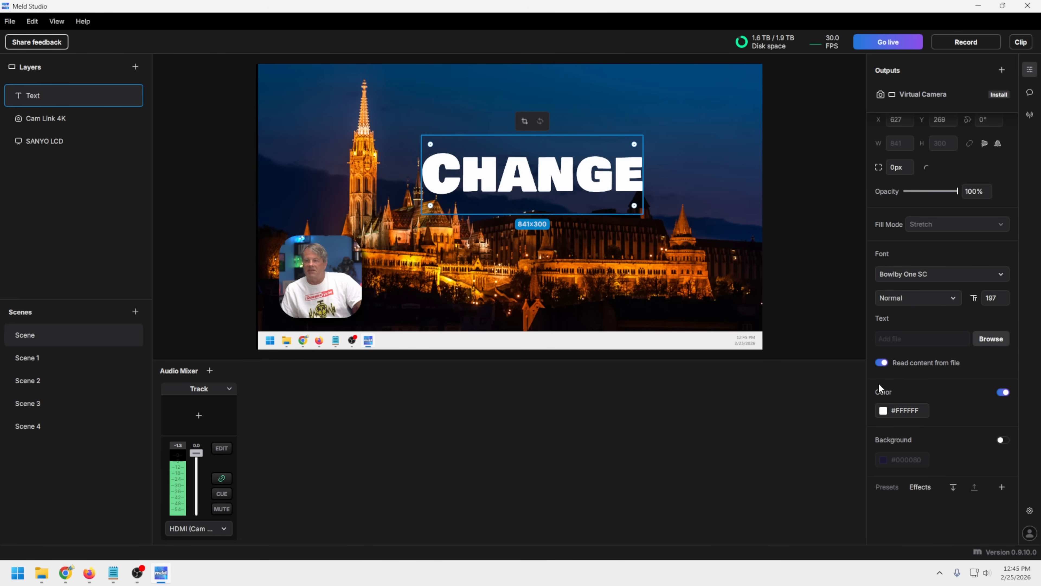
pyautogui.click(881, 364)
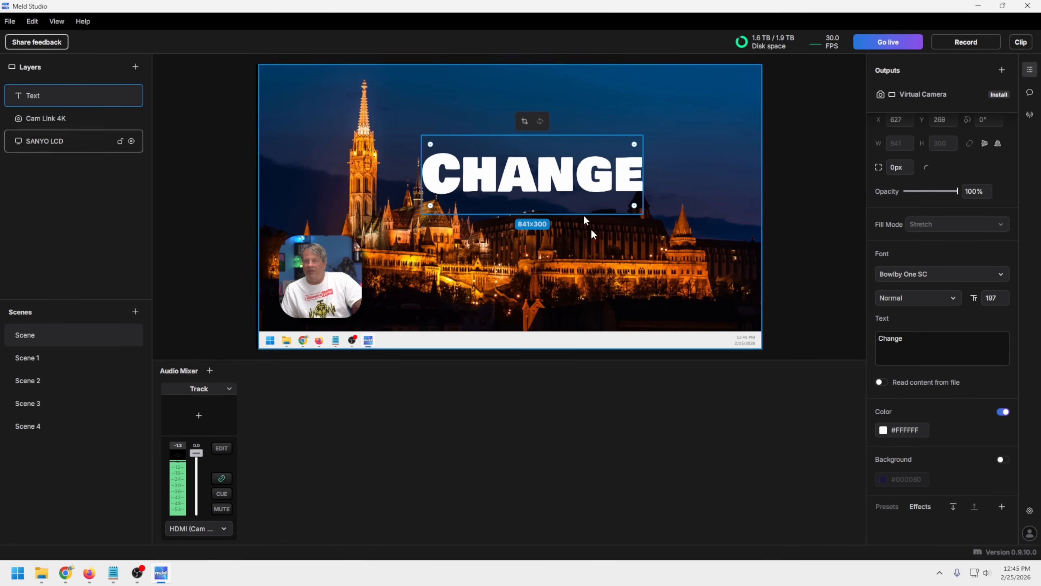
pyautogui.moveTo(560, 185); pyautogui.dragTo(537, 177)
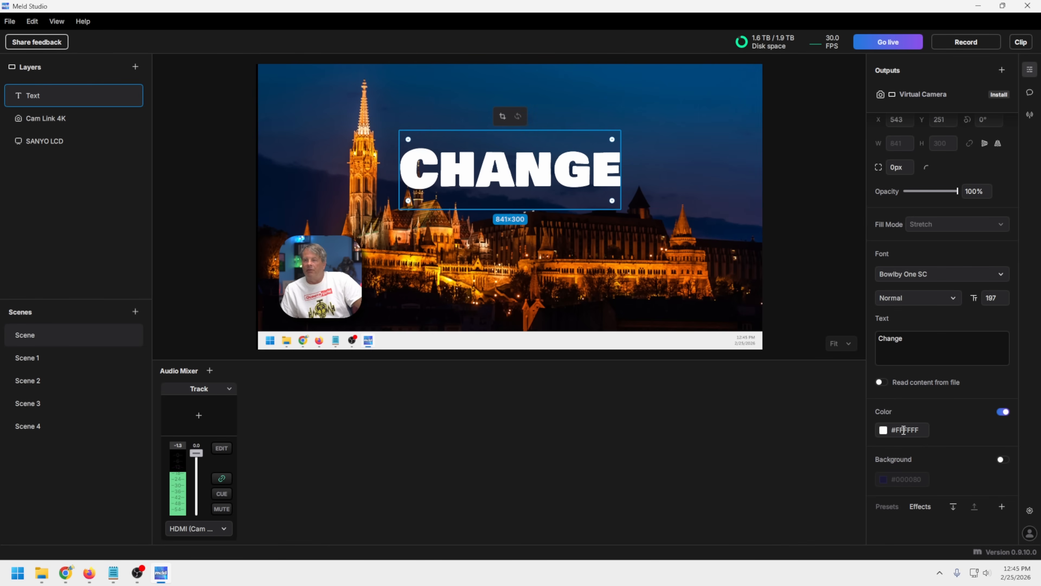
# Try a #000080 background and the Directional Blur and Corner Pin effects on the "Change" text
pyautogui.click(1003, 459)
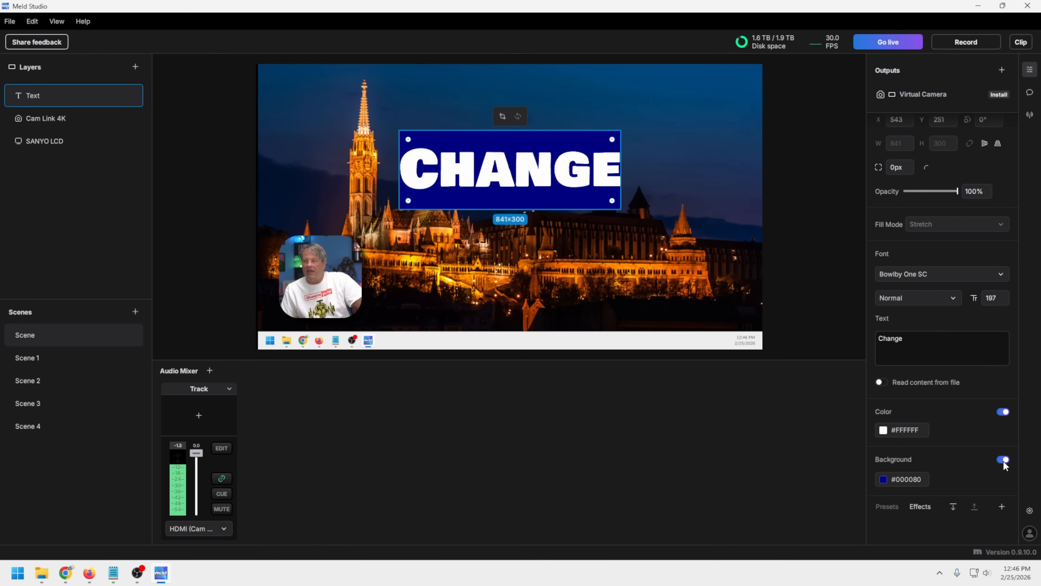
pyautogui.click(1003, 460)
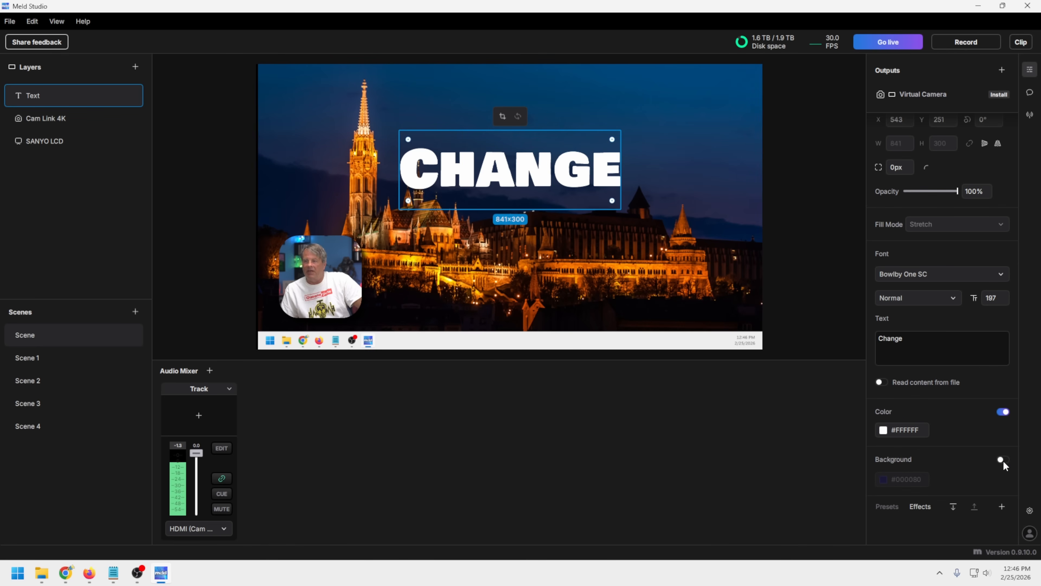
pyautogui.click(1001, 507)
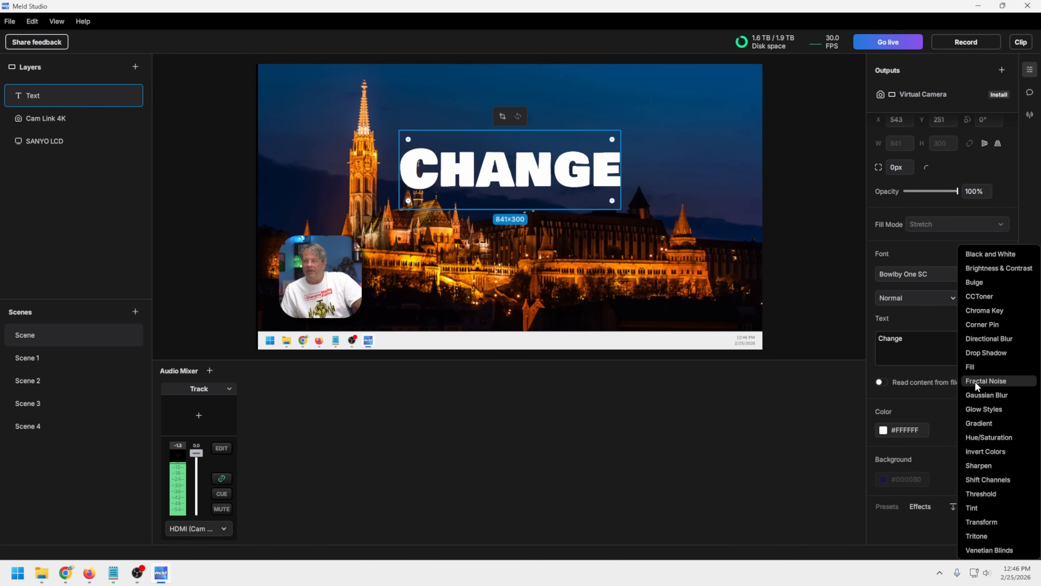
pyautogui.click(977, 340)
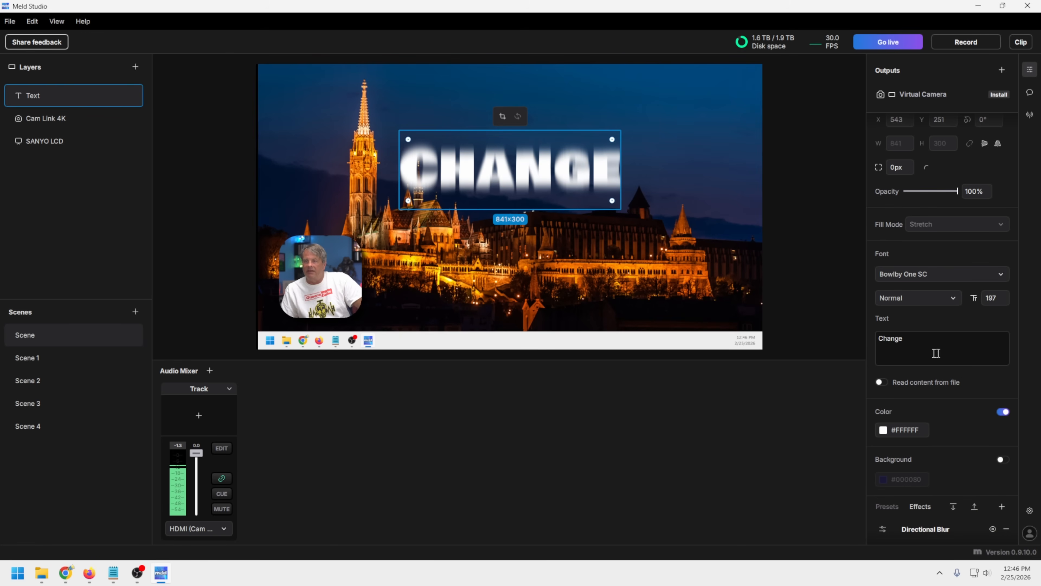
pyautogui.click(1002, 506)
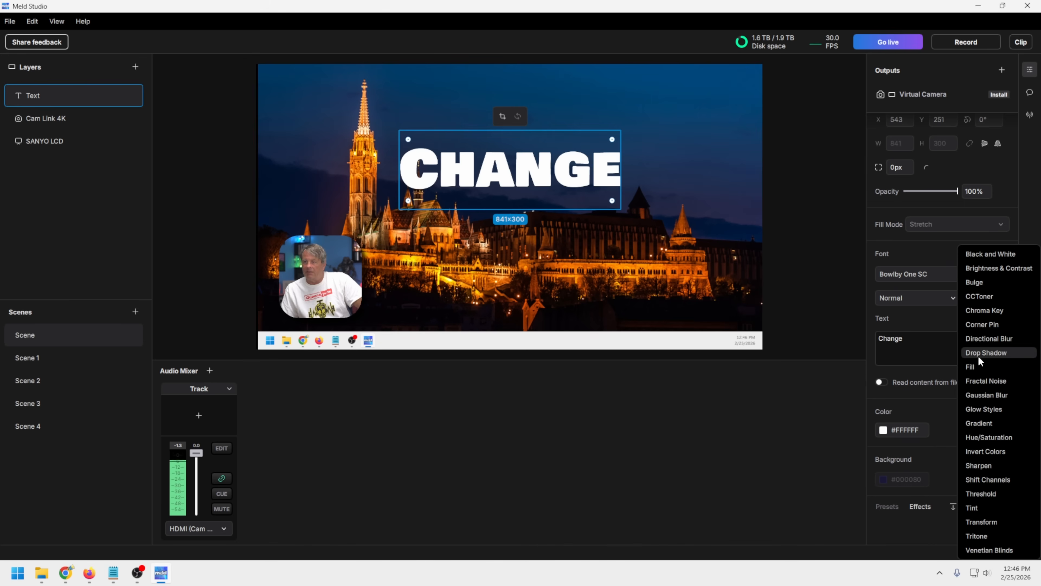
pyautogui.click(979, 325)
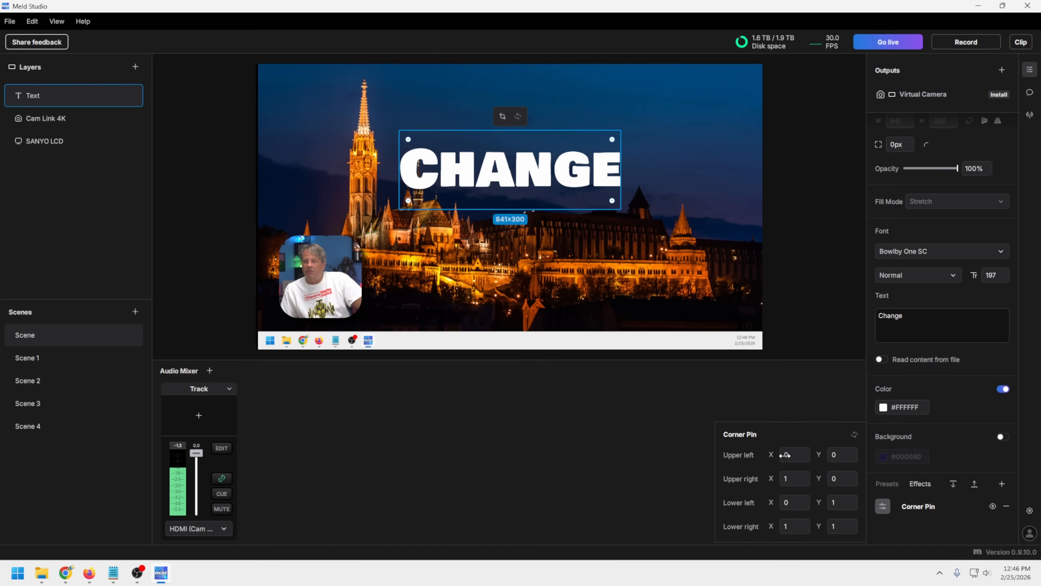
pyautogui.moveTo(788, 455)
pyautogui.mouseDown()
pyautogui.moveTo(816, 455)
pyautogui.moveTo(769, 460)
pyautogui.mouseUp()
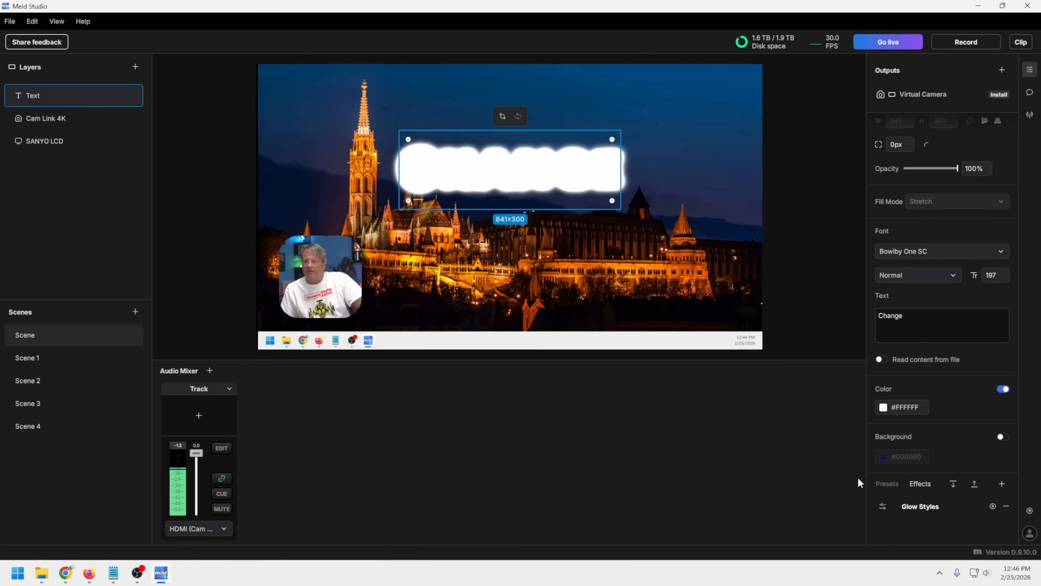
# Adjust the Glow Styles effect to an orange glow around the "Change" text and move the text up to about Y 49
pyautogui.click(882, 507)
pyautogui.click(811, 455)
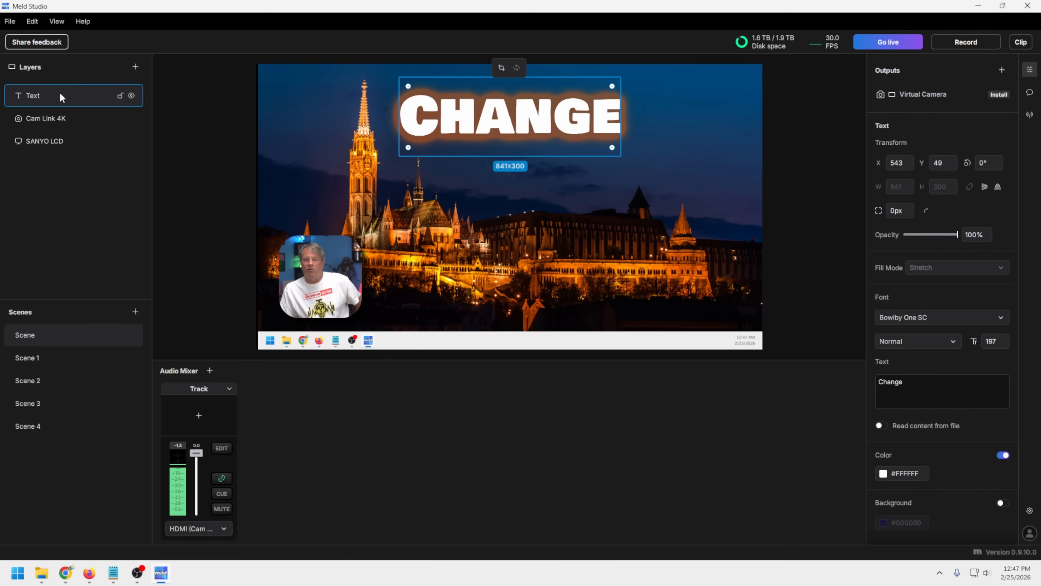
# Duplicate the "Change" text layer in the first scene and copy the duplicate
pyautogui.rightClick(65, 101)
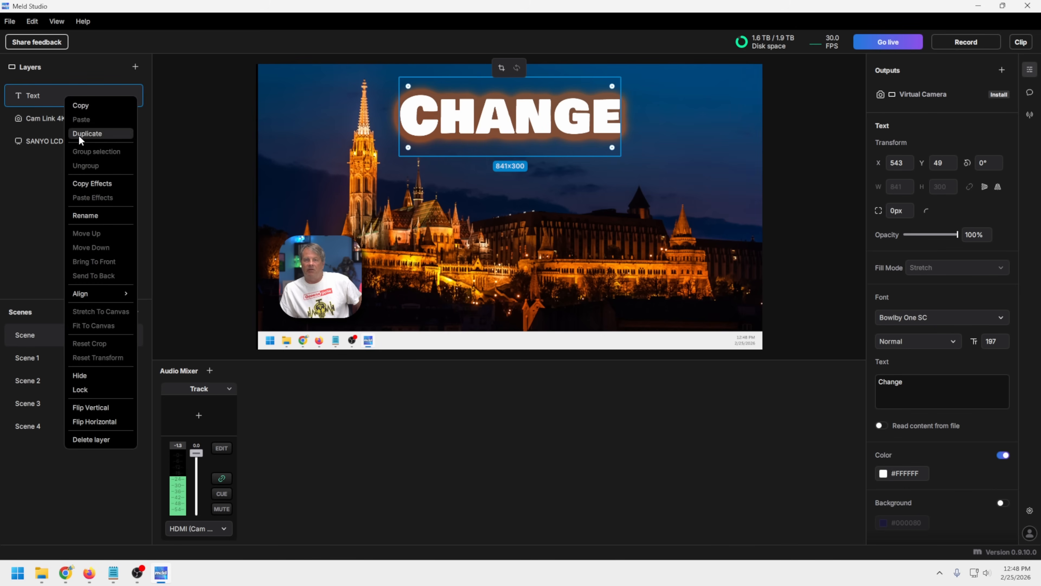
pyautogui.click(70, 136)
pyautogui.rightClick(48, 99)
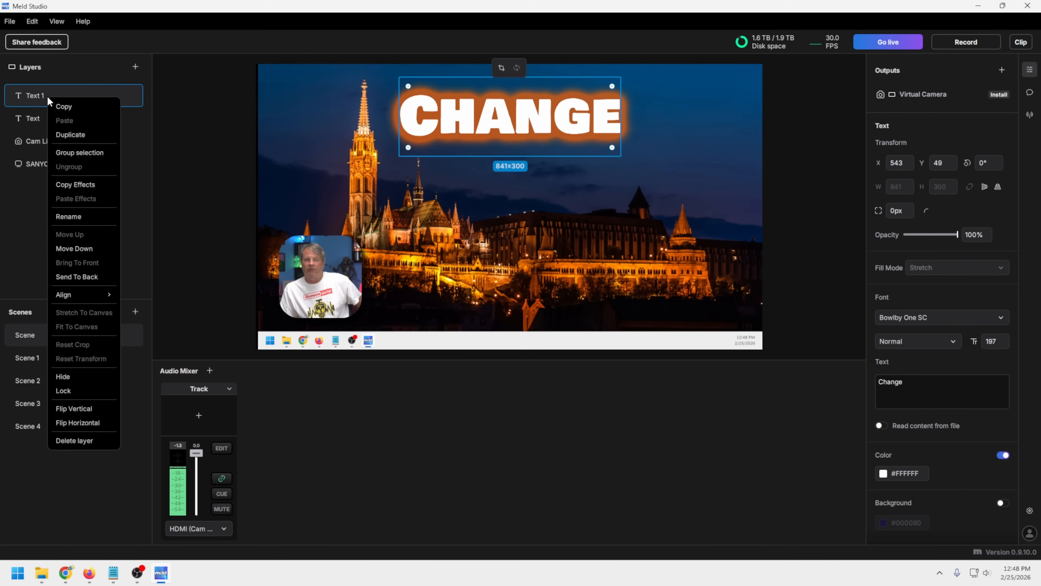
pyautogui.click(63, 107)
# Paste the "Change" text layer into Scene 1 and move it to the canvas's lower-left corner, at about X 48, Y 689
pyautogui.click(40, 358)
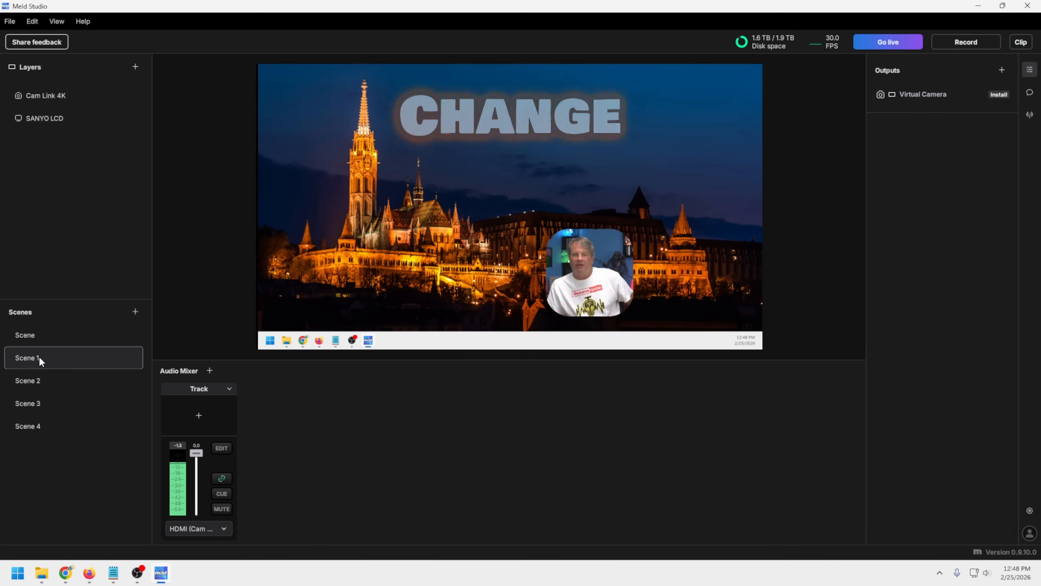
pyautogui.rightClick(45, 197)
pyautogui.click(68, 209)
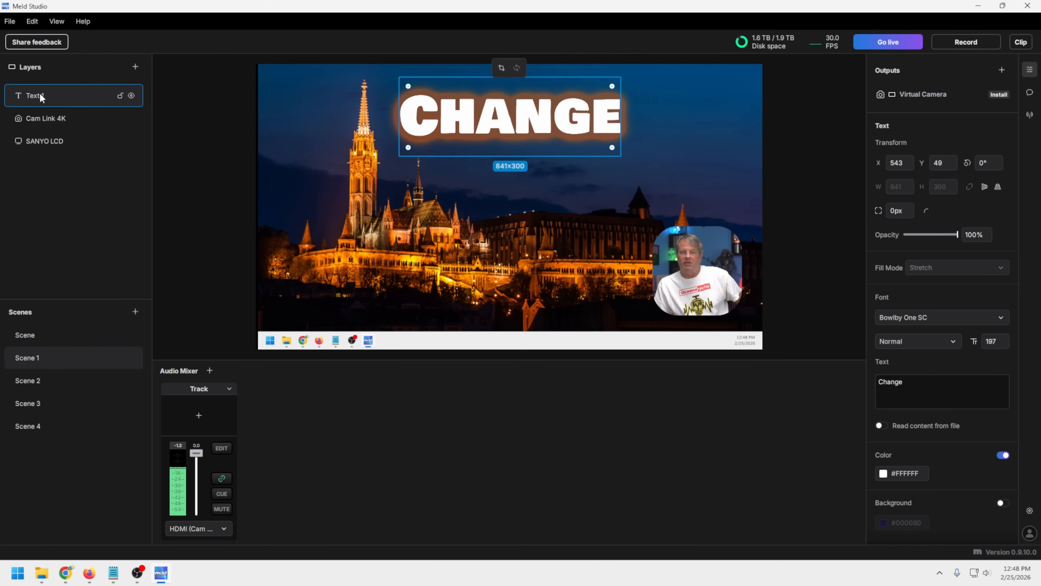
pyautogui.moveTo(503, 119); pyautogui.dragTo(389, 278)
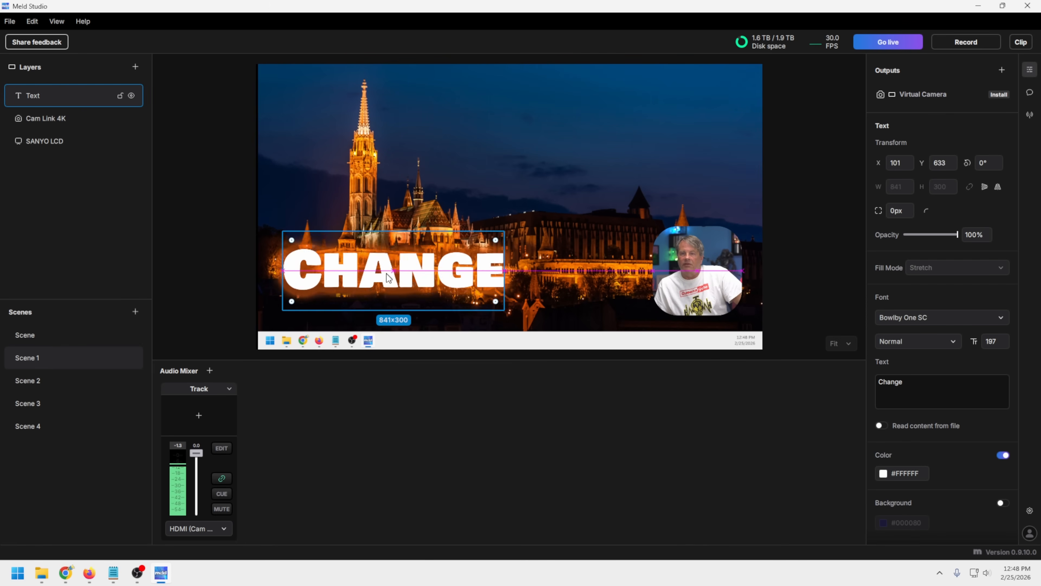
# Switch back and forth between Scene and Scene 1 to examine how the text and camera animate in the transition
pyautogui.click(40, 337)
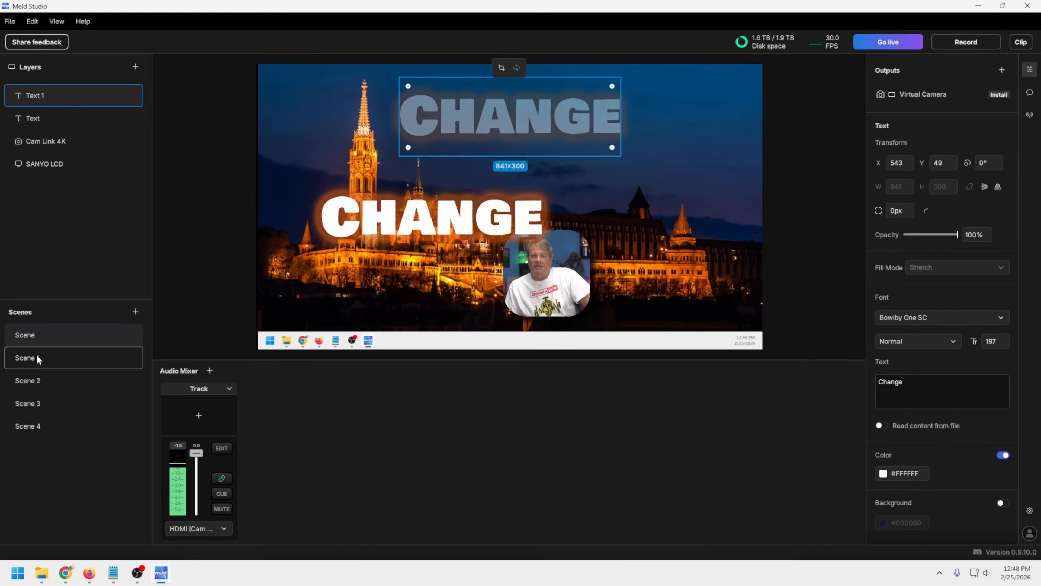
pyautogui.click(35, 357)
pyautogui.click(35, 359)
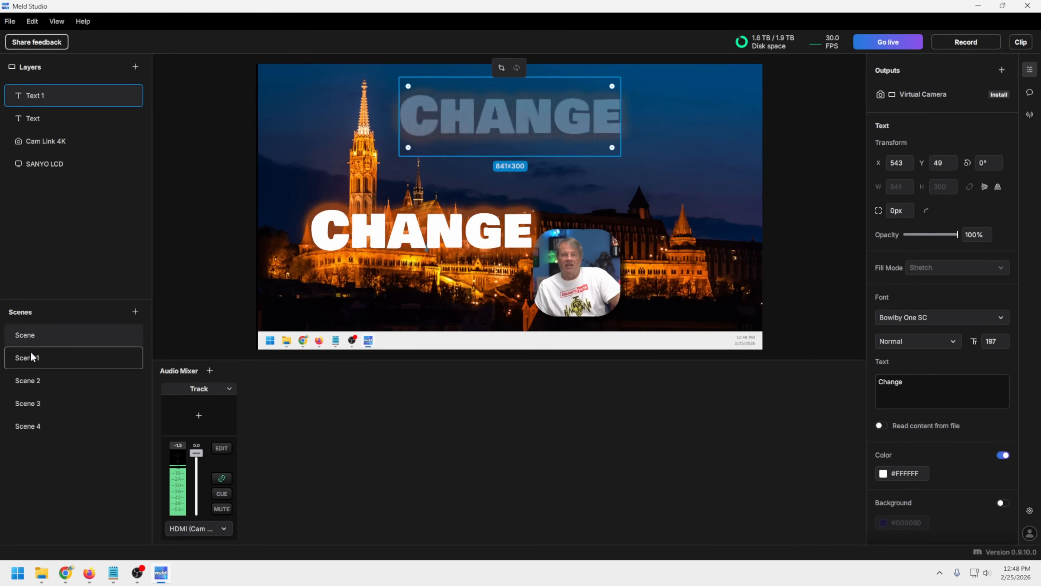
pyautogui.click(27, 356)
pyautogui.click(25, 338)
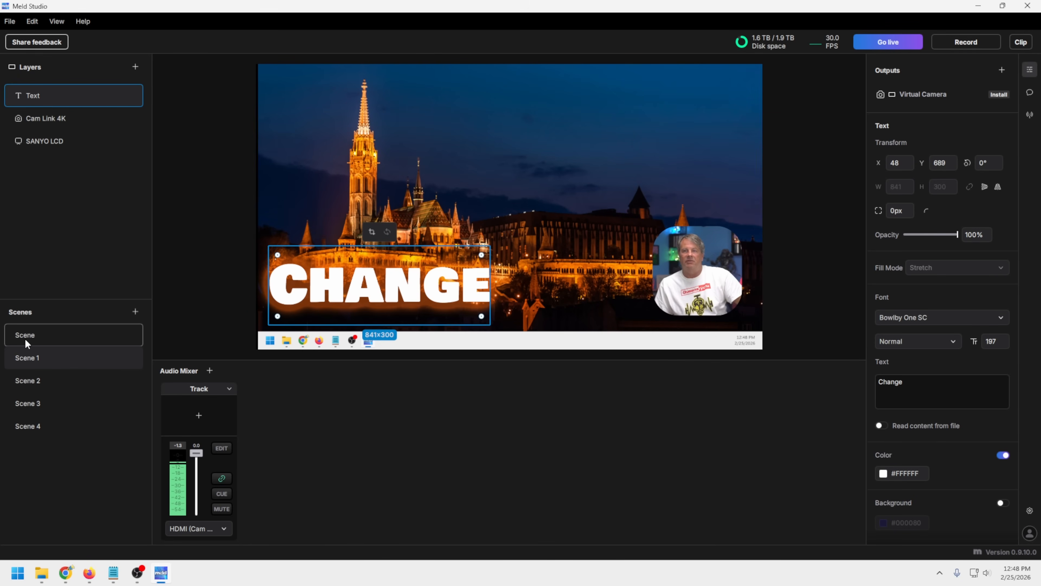
pyautogui.click(26, 367)
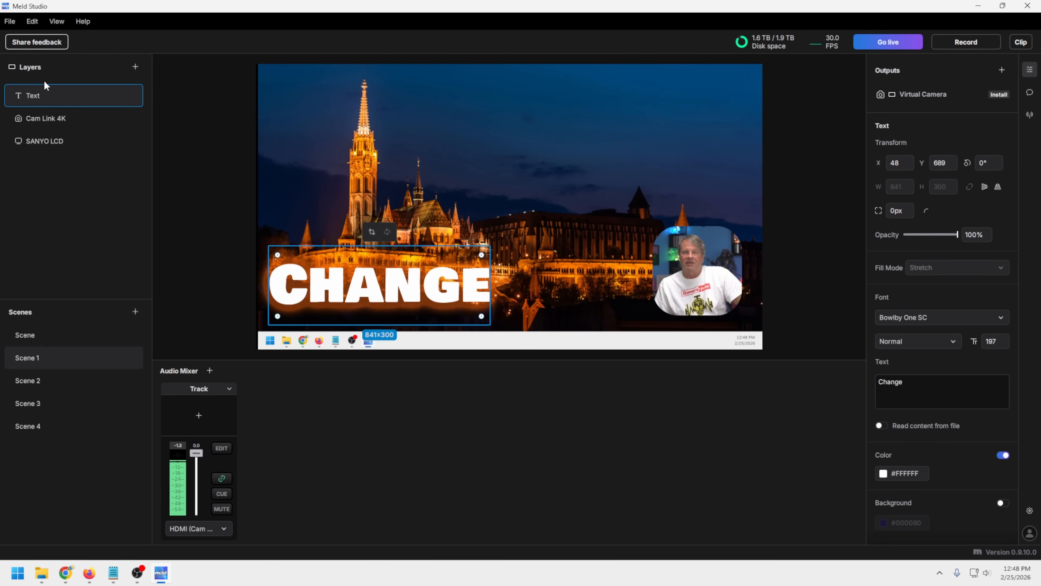
# Paste the "Change" text layer into Scene 2 and move it to the canvas's lower-right corner
pyautogui.click(27, 379)
pyautogui.rightClick(73, 247)
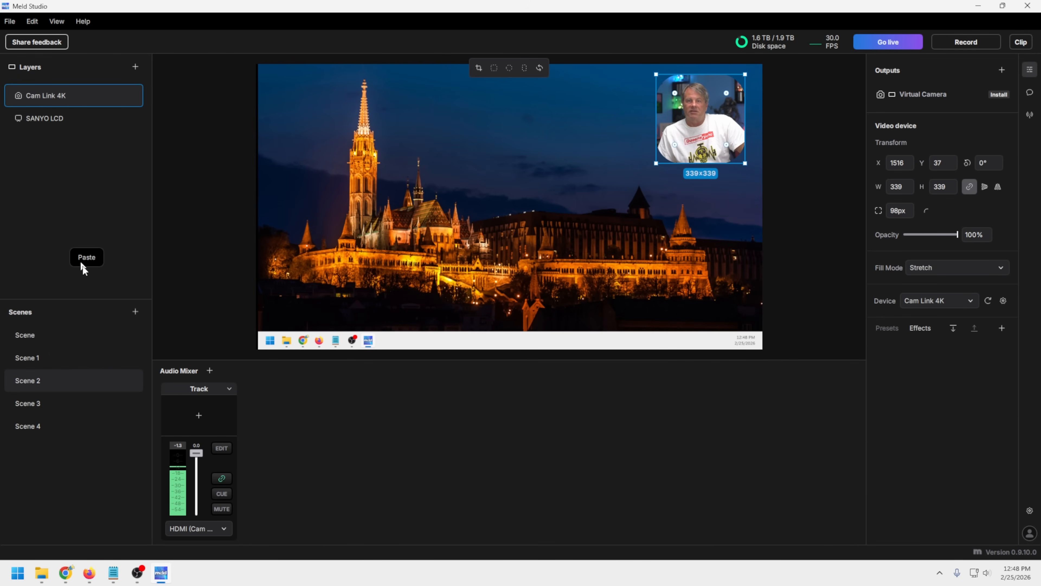
pyautogui.click(86, 257)
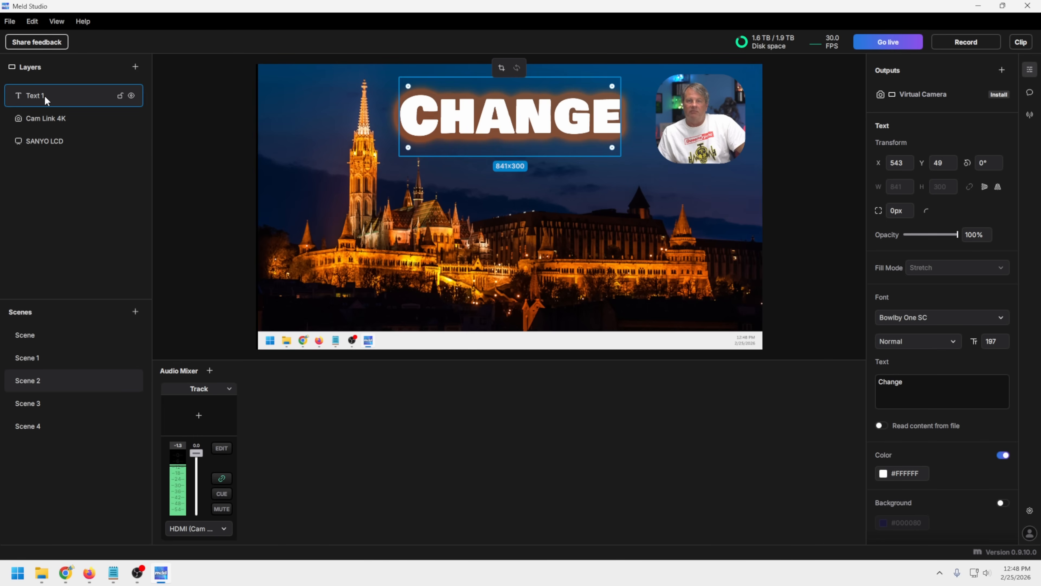
# Switch through Scene, Scene 1 and Scene 2 to preview the text moving between its three positions
pyautogui.click(55, 335)
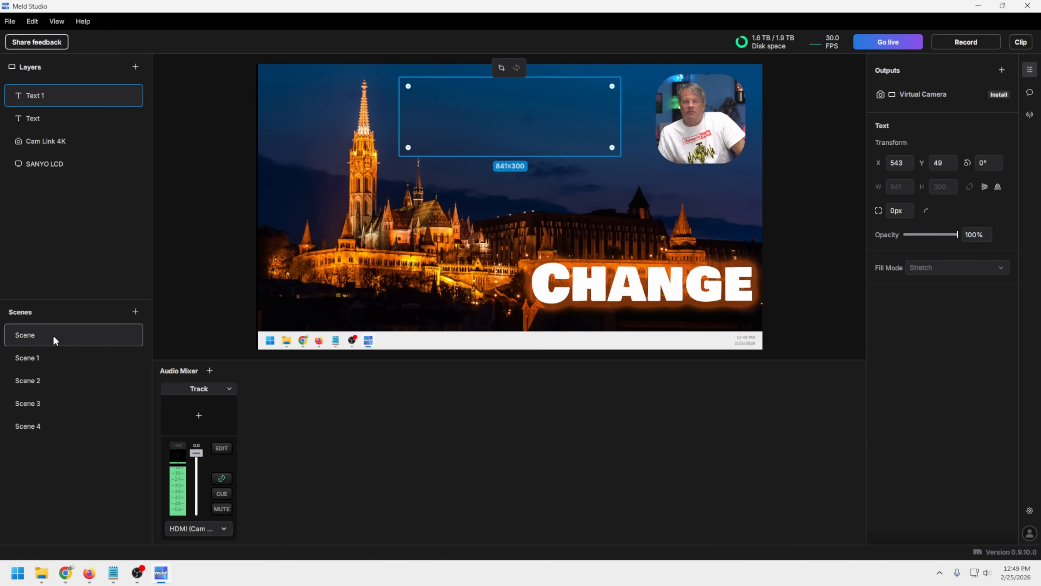
pyautogui.click(42, 356)
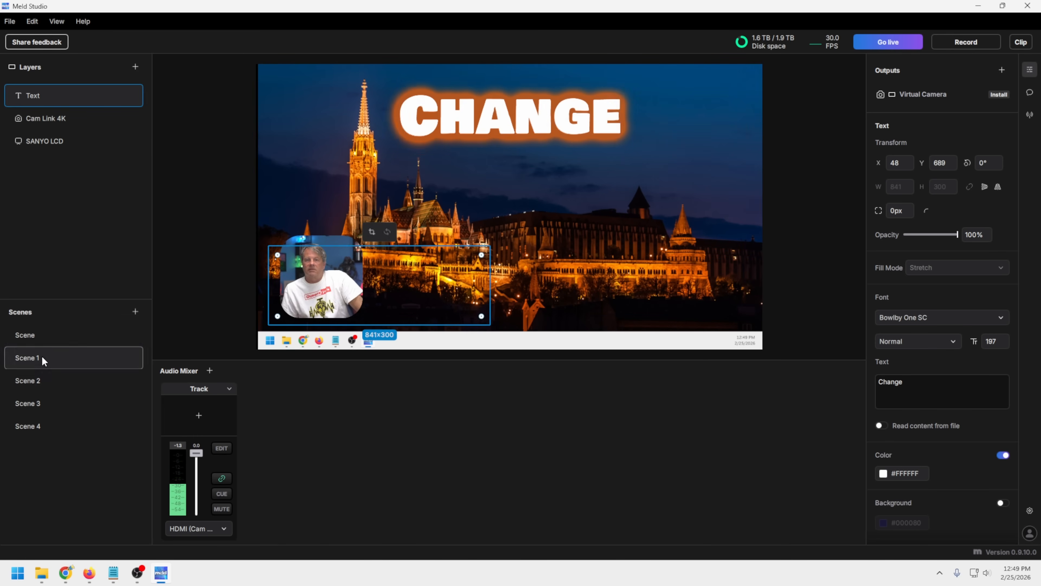
pyautogui.click(32, 381)
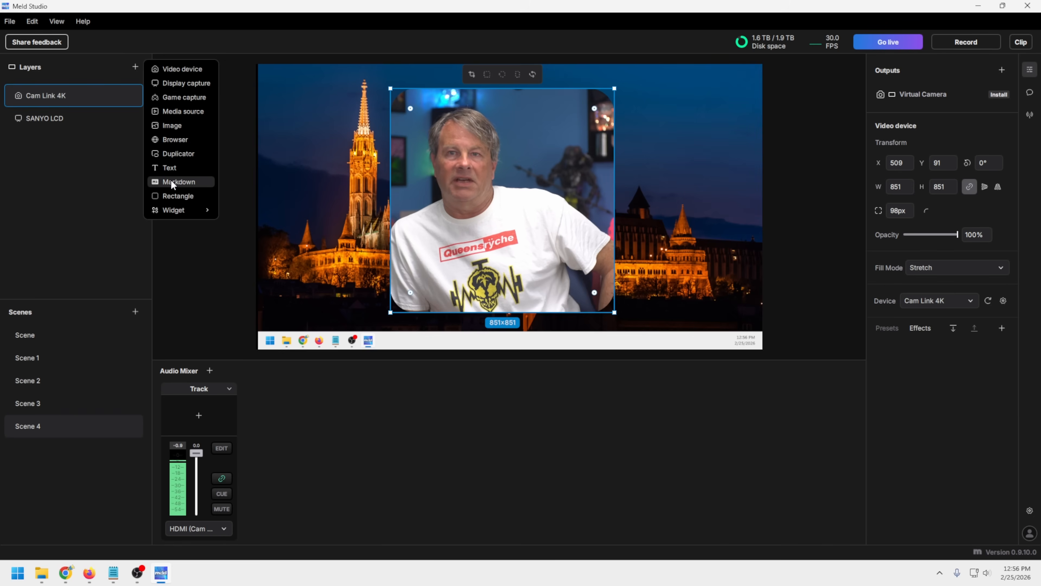
# Add a Markdown layer to Scene 4 and move it off the camera to the canvas's right side
pyautogui.click(171, 181)
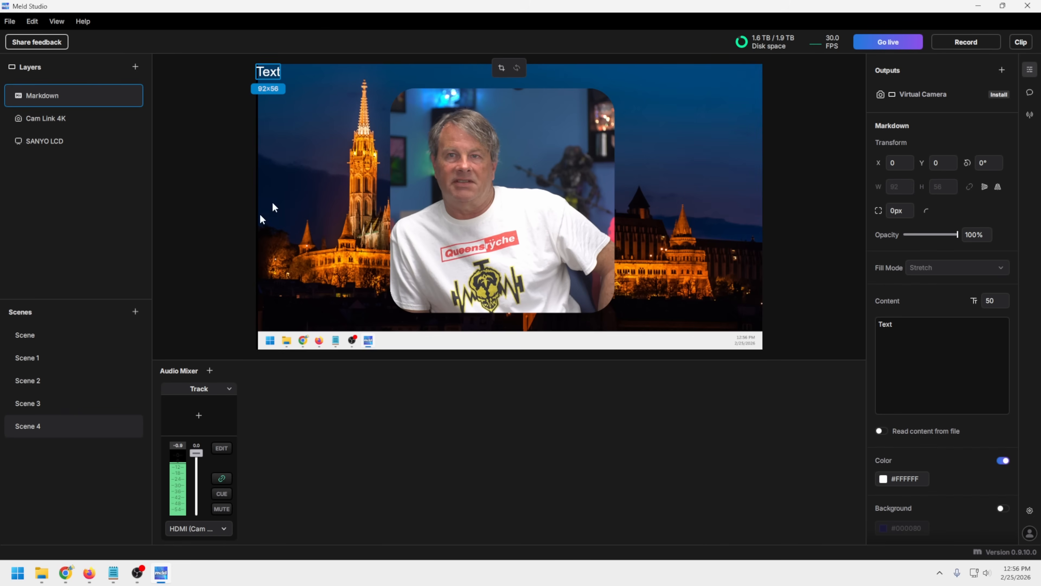
pyautogui.moveTo(268, 73); pyautogui.dragTo(552, 227)
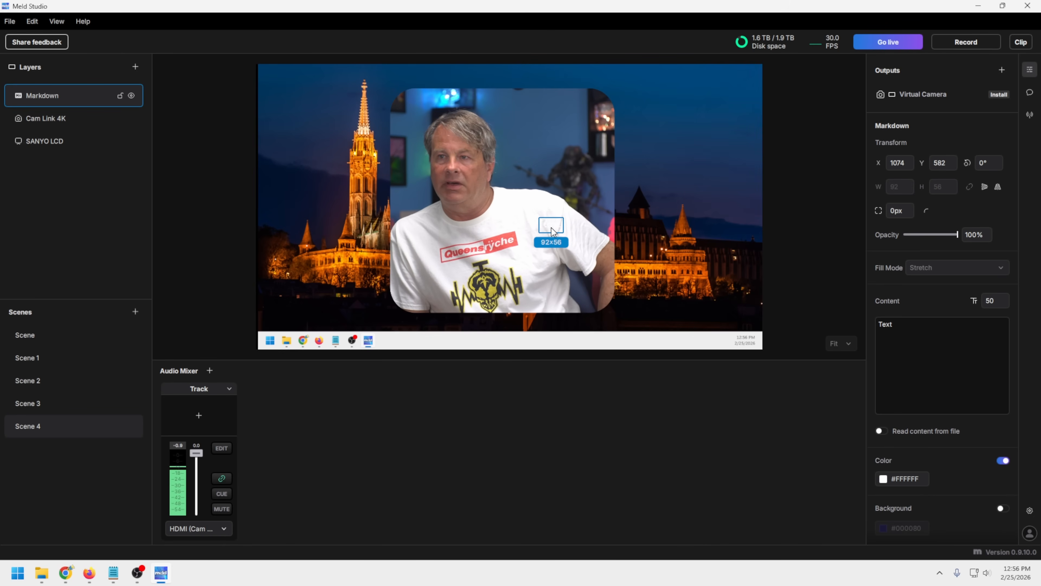
pyautogui.moveTo(555, 230); pyautogui.dragTo(677, 181)
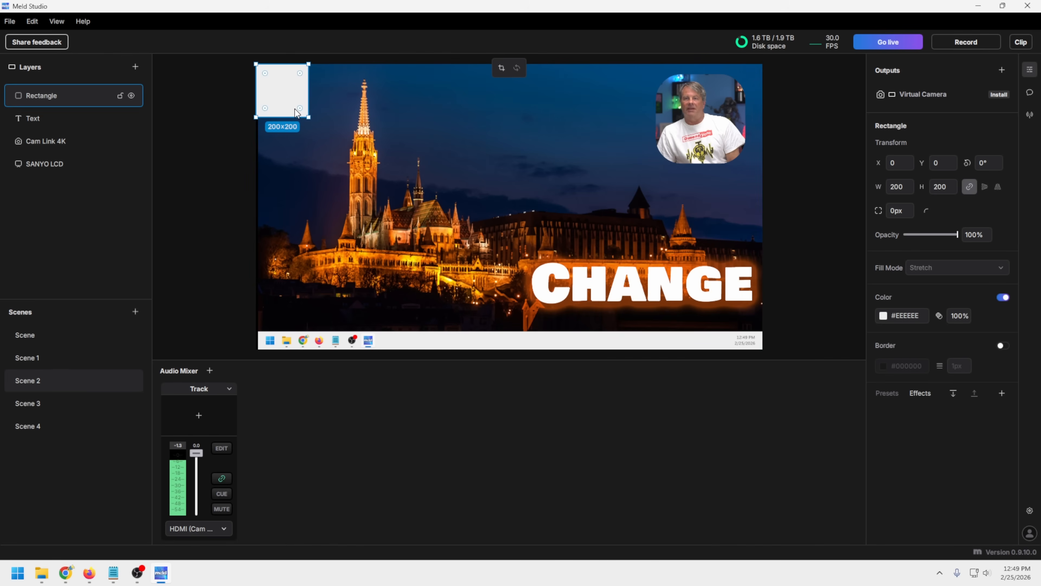
# Place the rectangle in Scene 2 behind the camera as a frame of about 366×366 and round its corners to about 102px
pyautogui.moveTo(299, 107); pyautogui.dragTo(292, 101)
pyautogui.moveTo(287, 91); pyautogui.dragTo(682, 96)
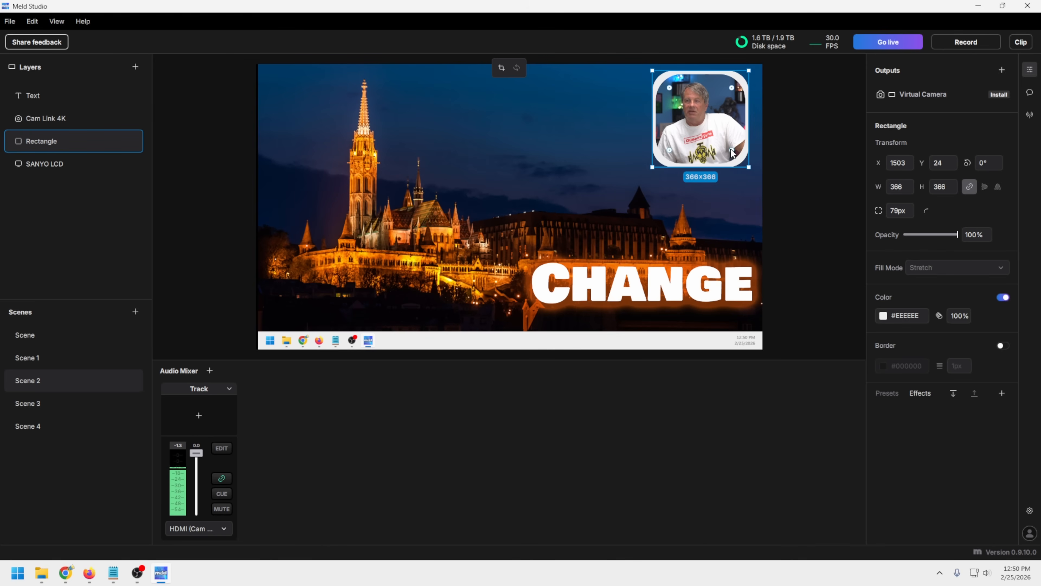
pyautogui.moveTo(731, 150); pyautogui.dragTo(729, 147)
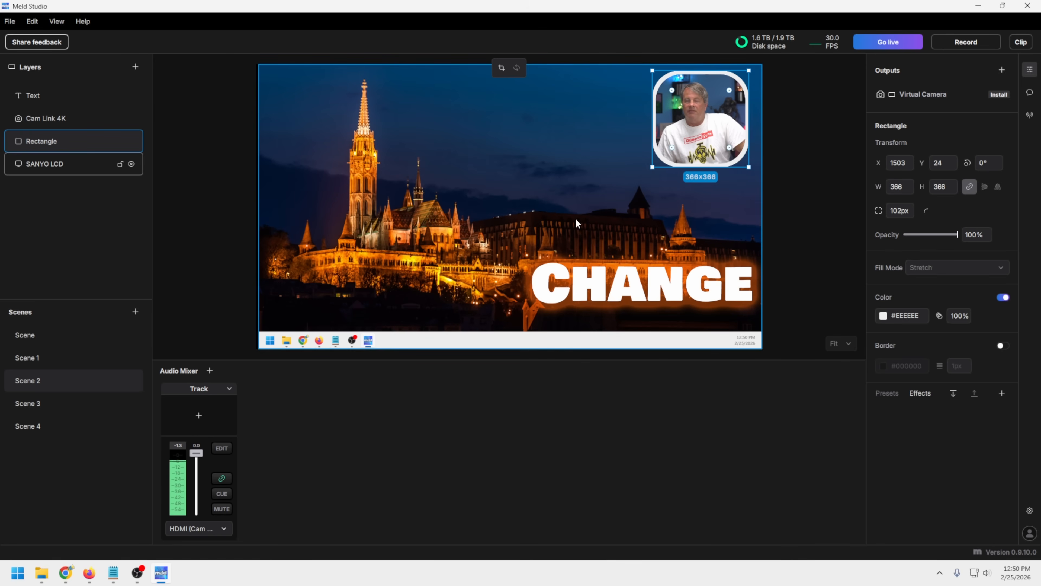
# Add a Combo widget to Scene 4 and stretch it to about 241×1015 along the canvas's left edge
pyautogui.click(136, 67)
pyautogui.moveTo(176, 209)
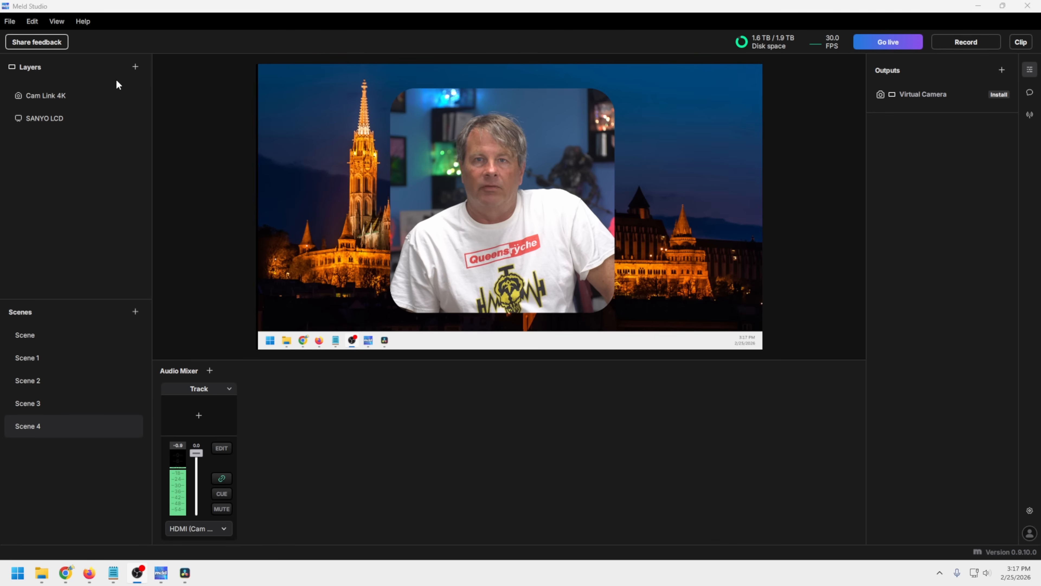
pyautogui.click(136, 68)
pyautogui.click(136, 67)
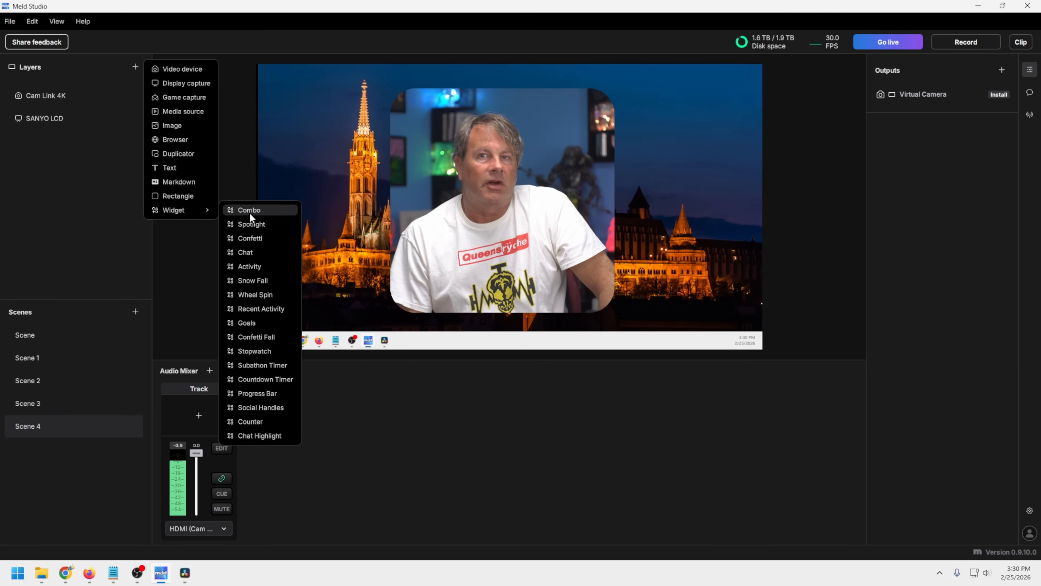
pyautogui.click(249, 212)
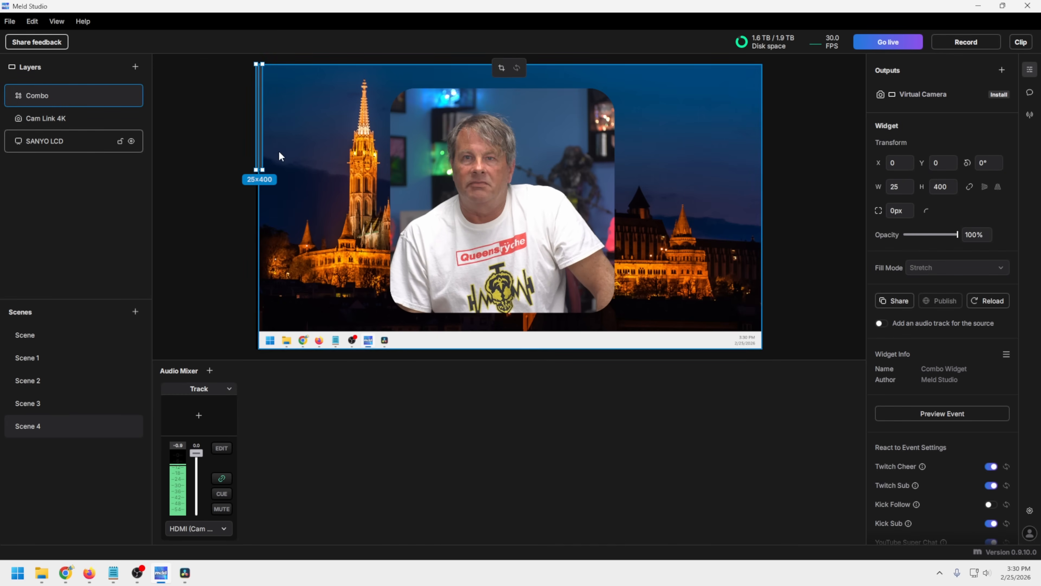
pyautogui.moveTo(260, 170); pyautogui.dragTo(320, 332)
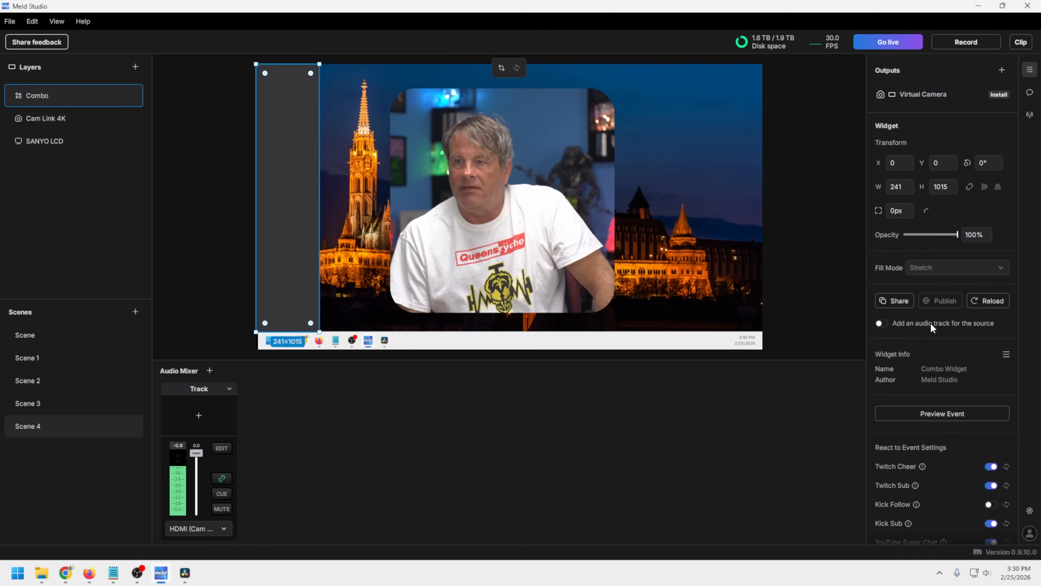
# Preview the Combo widget's event and examine its event reaction and color settings
pyautogui.click(927, 414)
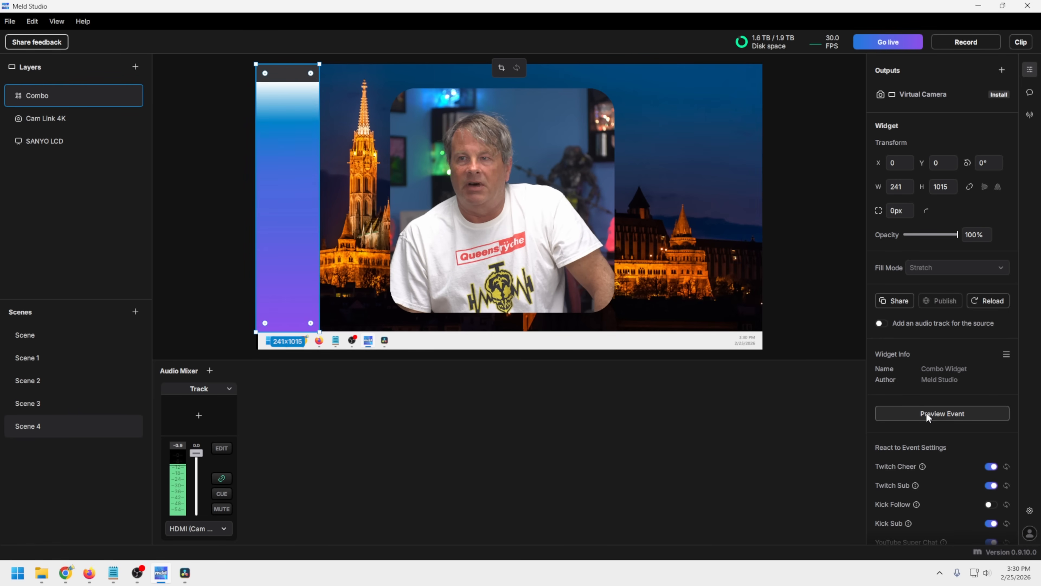
pyautogui.scroll(-3, 926, 413)
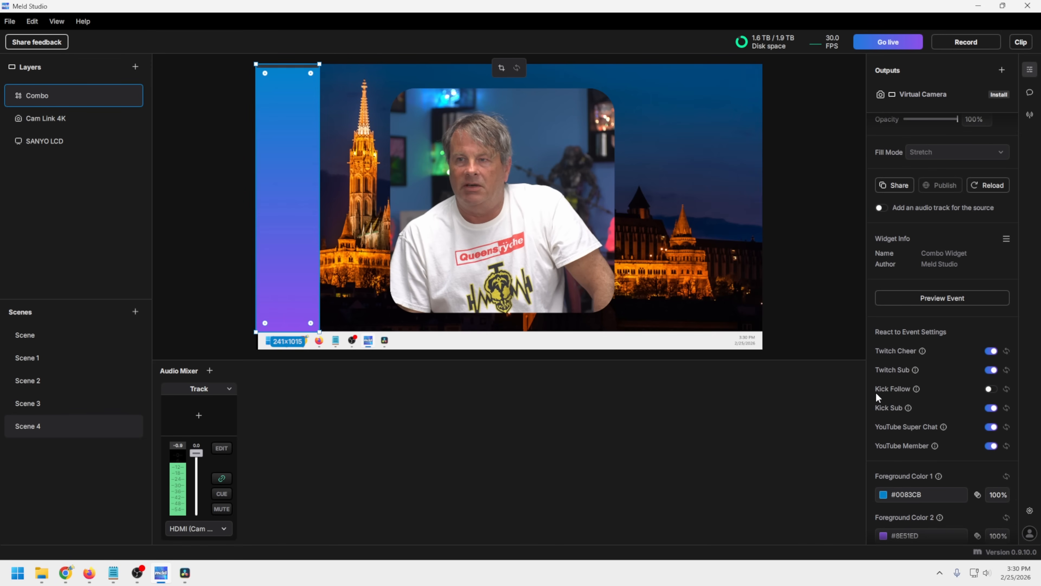
pyautogui.scroll(-1, 893, 402)
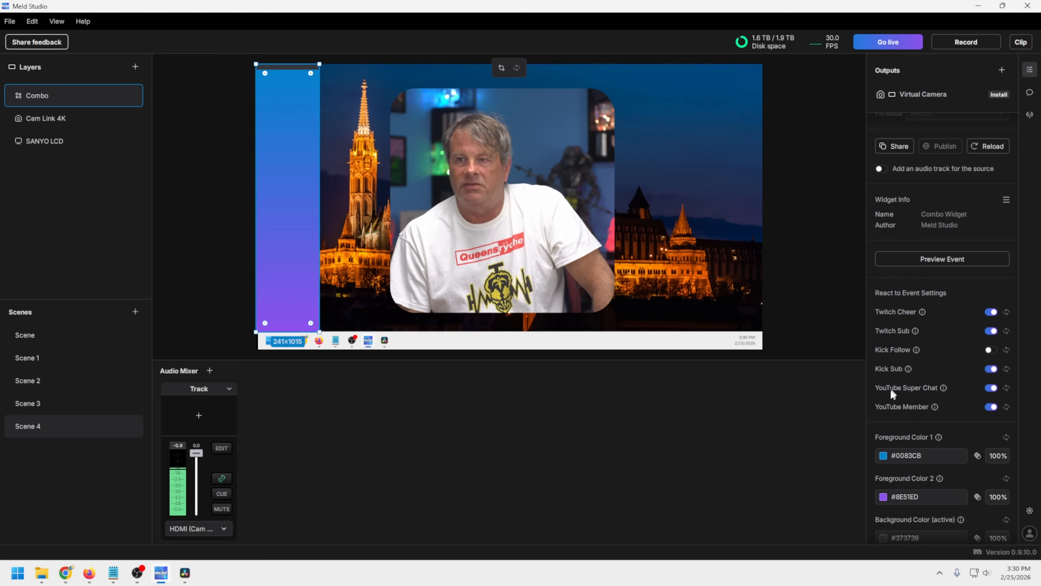
pyautogui.scroll(-1, 891, 417)
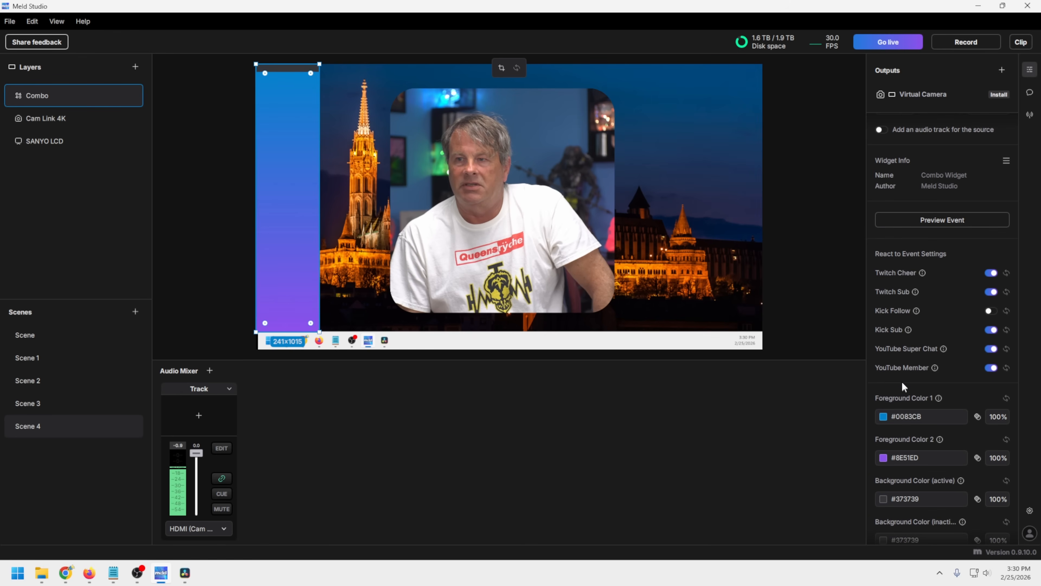
pyautogui.scroll(1, 895, 379)
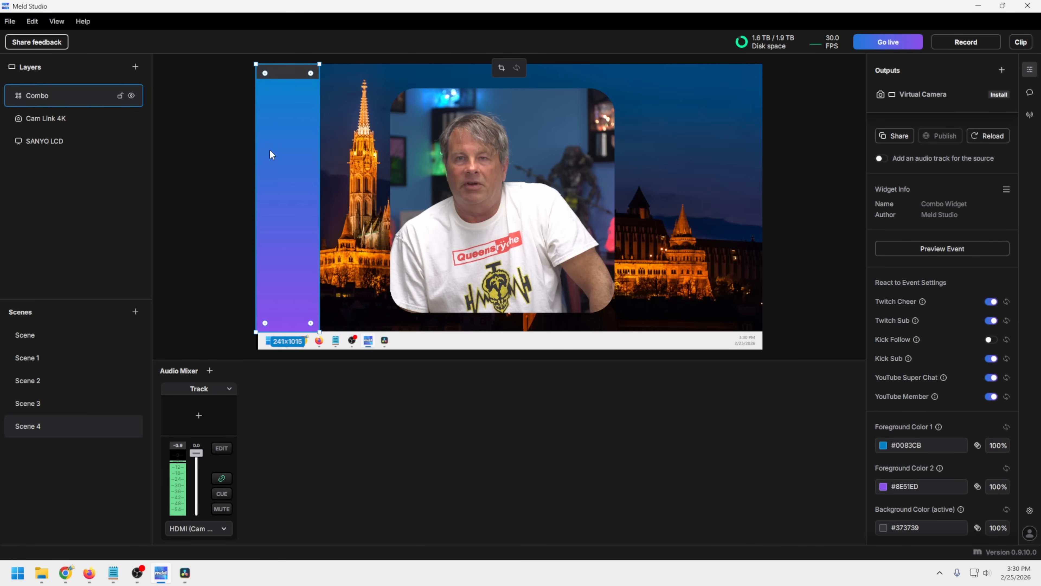
pyautogui.scroll(3, 914, 336)
pyautogui.scroll(1, 913, 336)
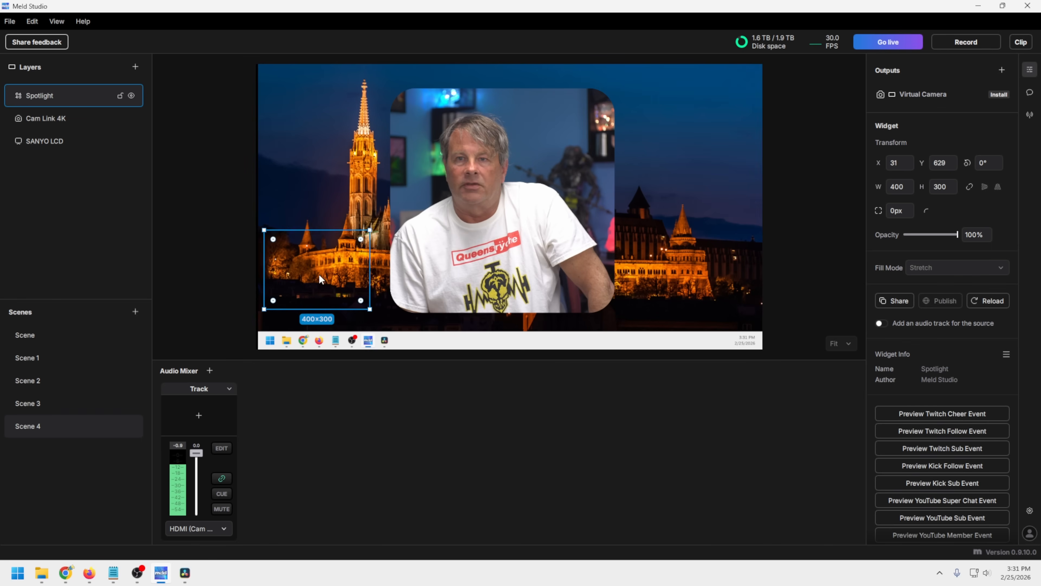
# Move the Spotlight widget to the canvas's lower-left corner, about X 7, Y 712, and preview Twitch and YouTube events in it
pyautogui.moveTo(319, 274); pyautogui.dragTo(313, 294)
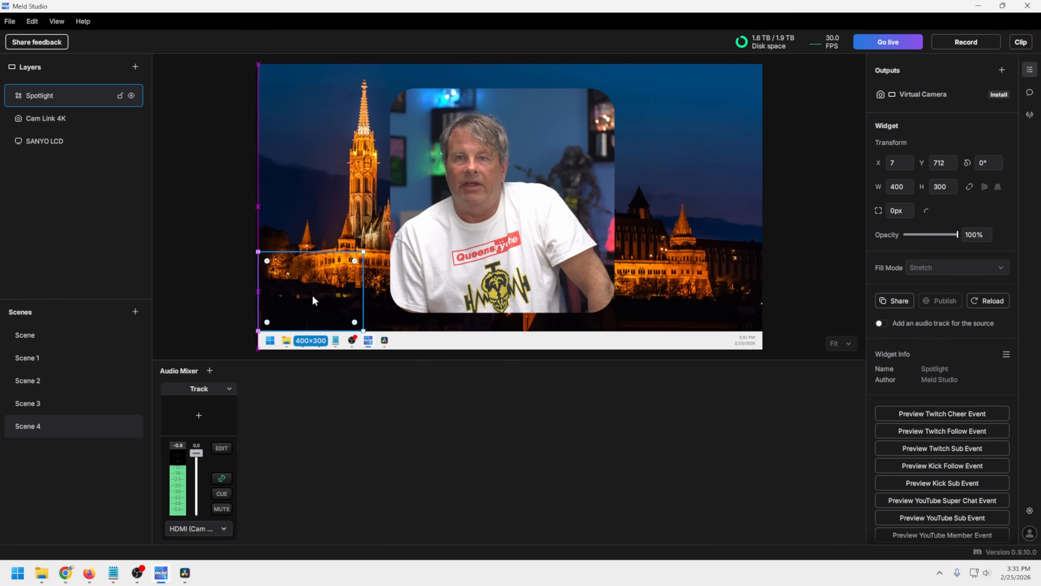
pyautogui.click(873, 414)
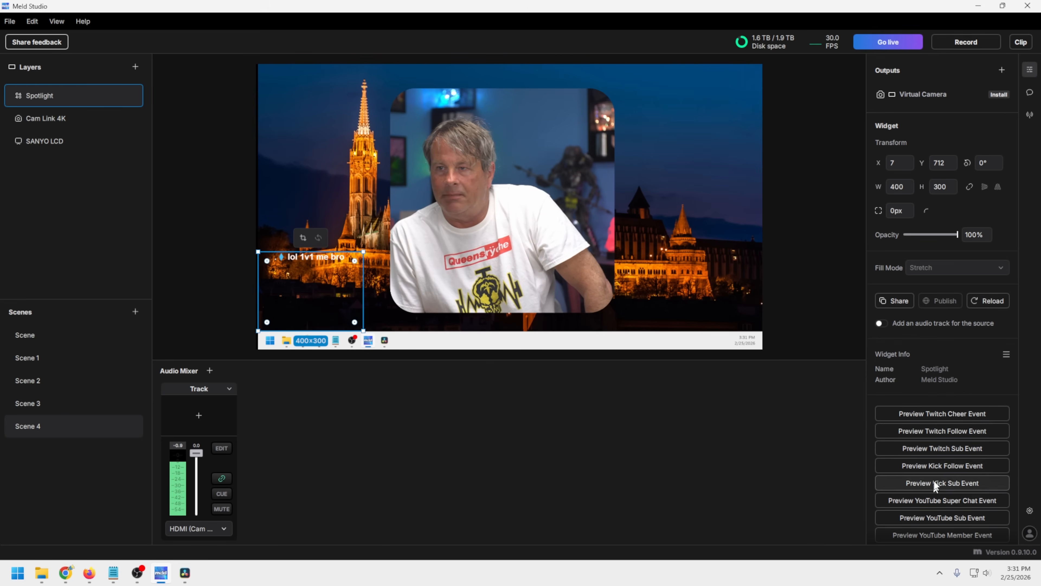
pyautogui.click(934, 449)
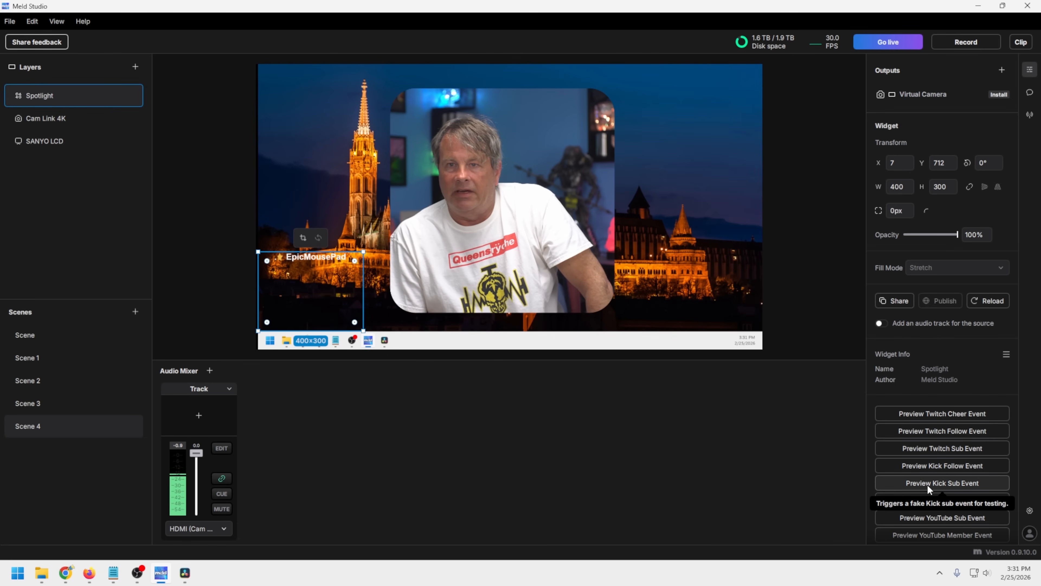
pyautogui.click(913, 501)
# Enlarge the Spotlight widget to about 828×674 in the canvas's upper-right corner and preview a Twitch Follow event
pyautogui.scroll(-7, 917, 496)
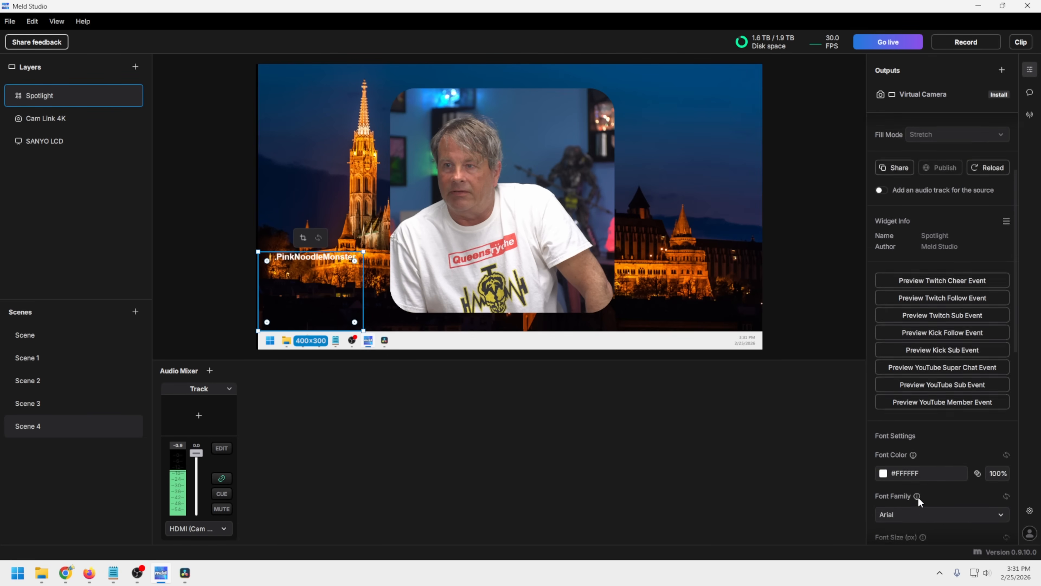
pyautogui.scroll(-6, 899, 466)
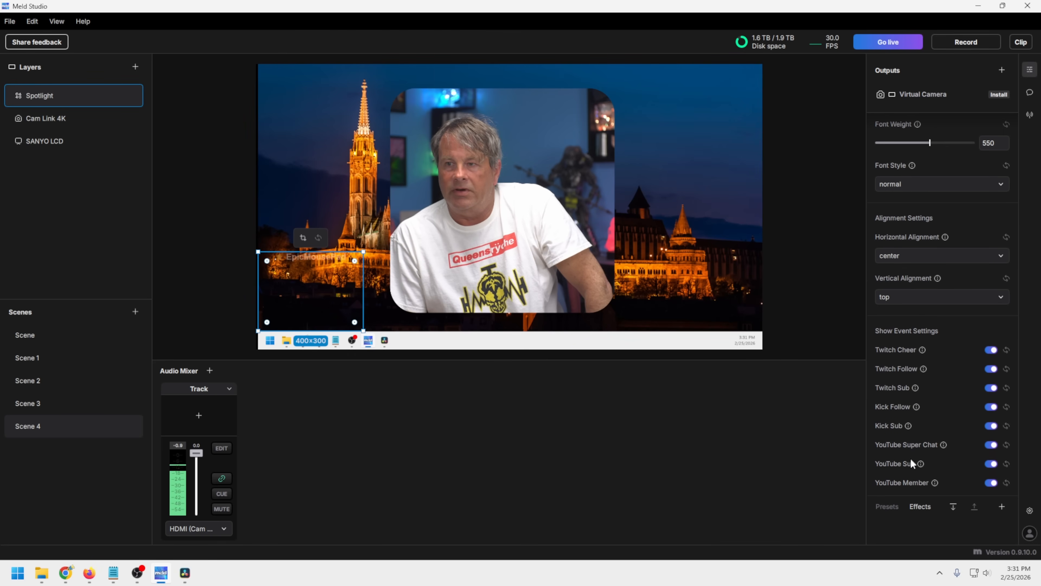
pyautogui.scroll(3, 911, 460)
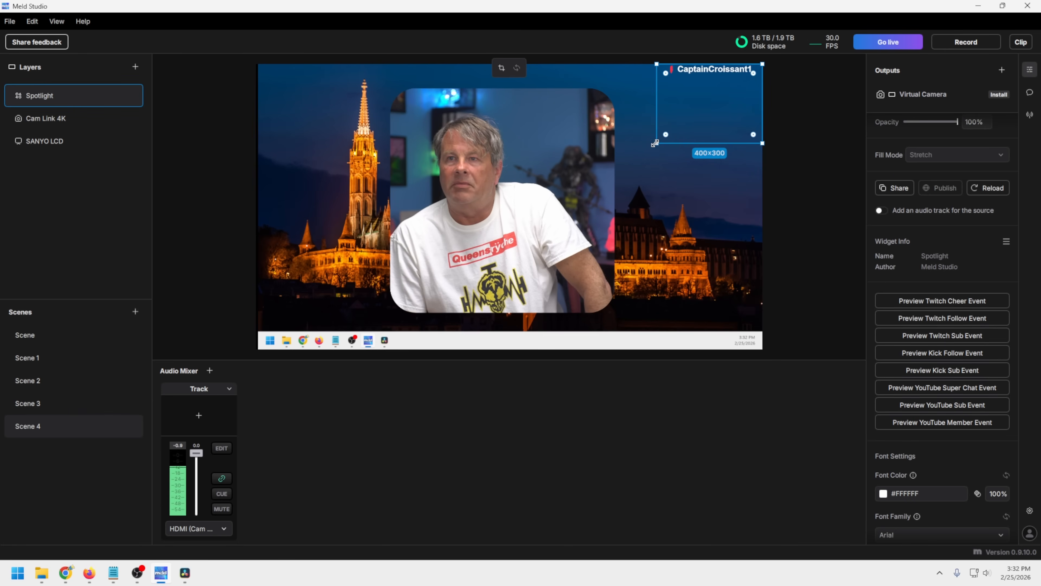
pyautogui.moveTo(654, 143); pyautogui.dragTo(544, 242)
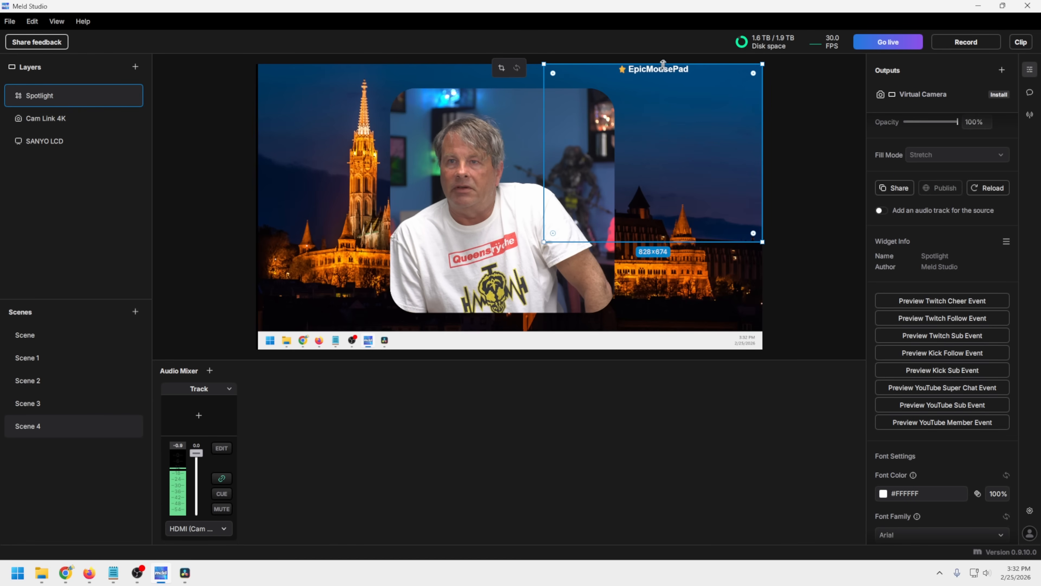
pyautogui.click(918, 323)
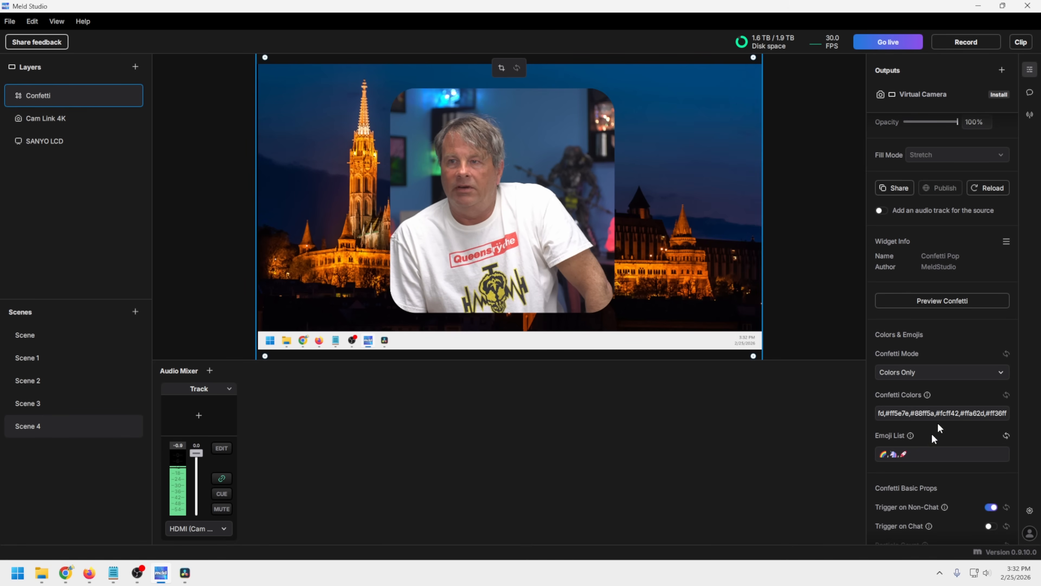
# Preview the Confetti widget's burst and examine its trigger, particle and positioning settings
pyautogui.click(929, 300)
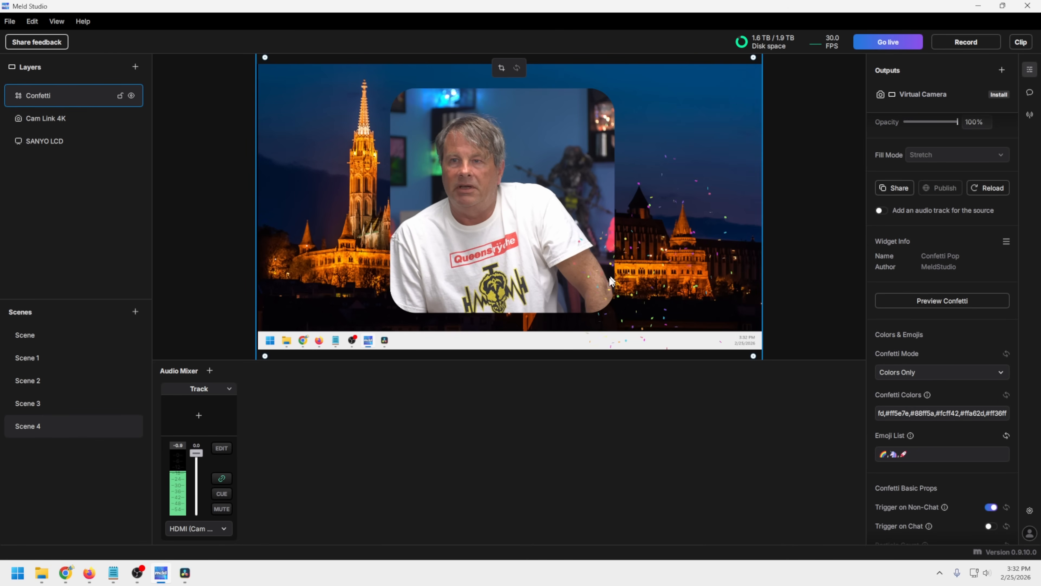
pyautogui.scroll(-3, 918, 438)
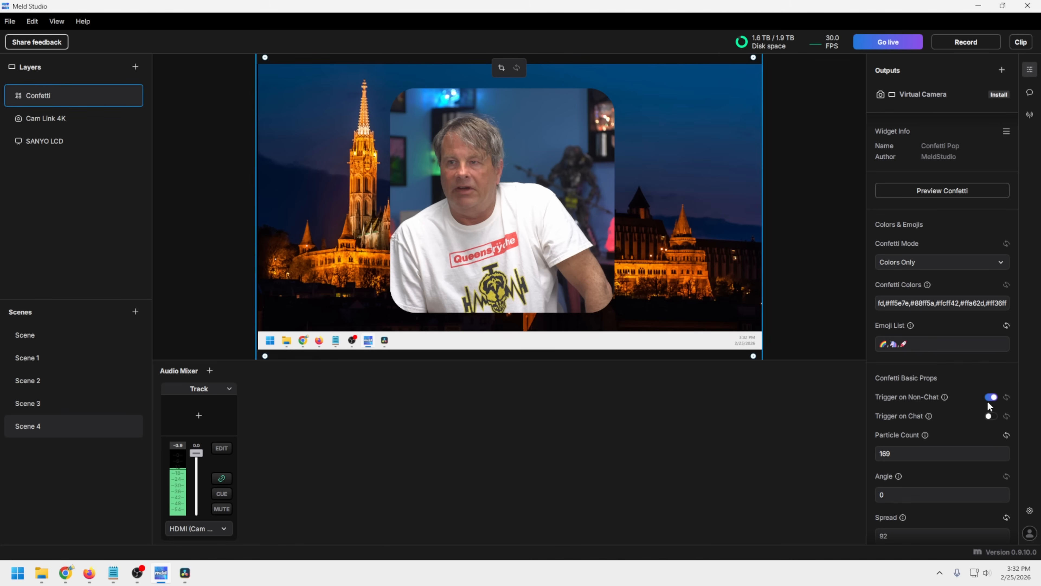
pyautogui.moveTo(944, 397)
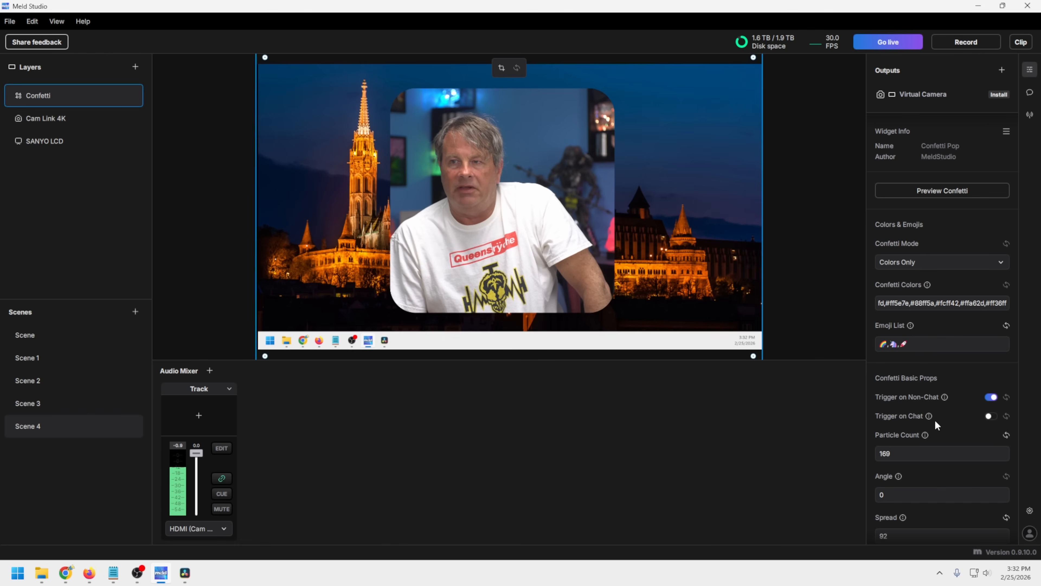
pyautogui.moveTo(929, 417)
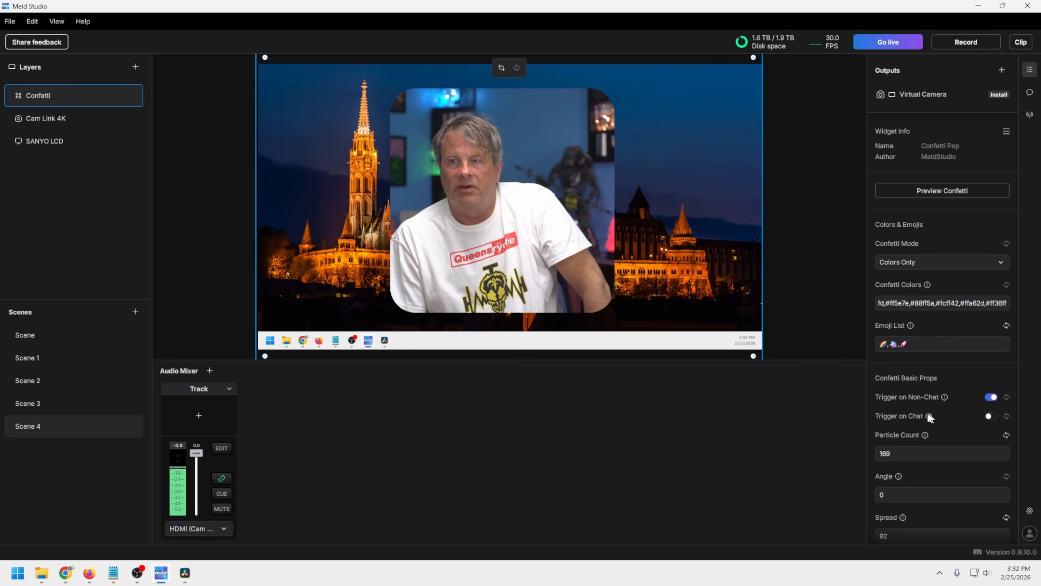
pyautogui.scroll(-4, 897, 391)
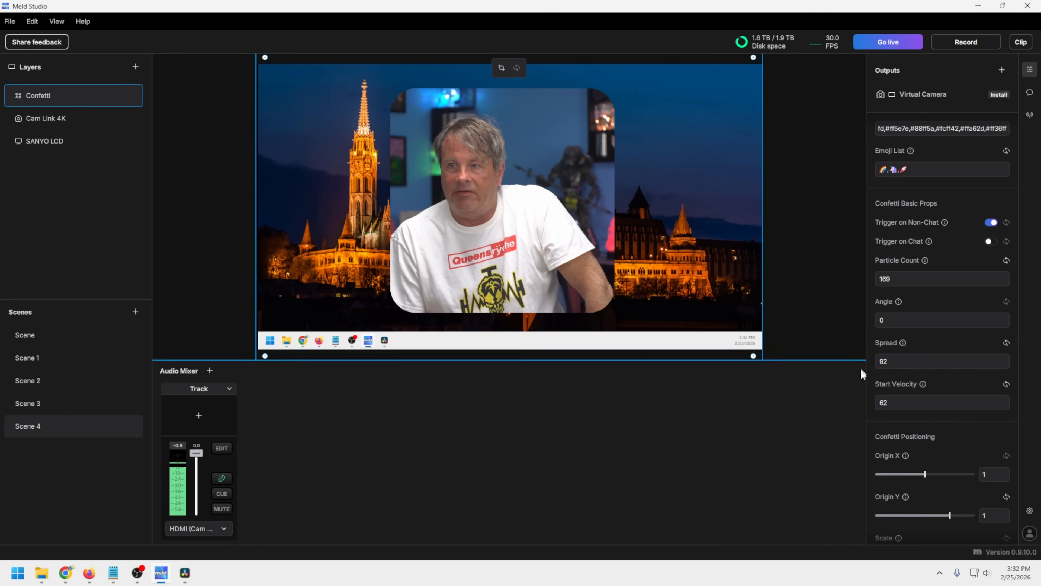
pyautogui.scroll(-2, 899, 386)
pyautogui.scroll(7, 909, 378)
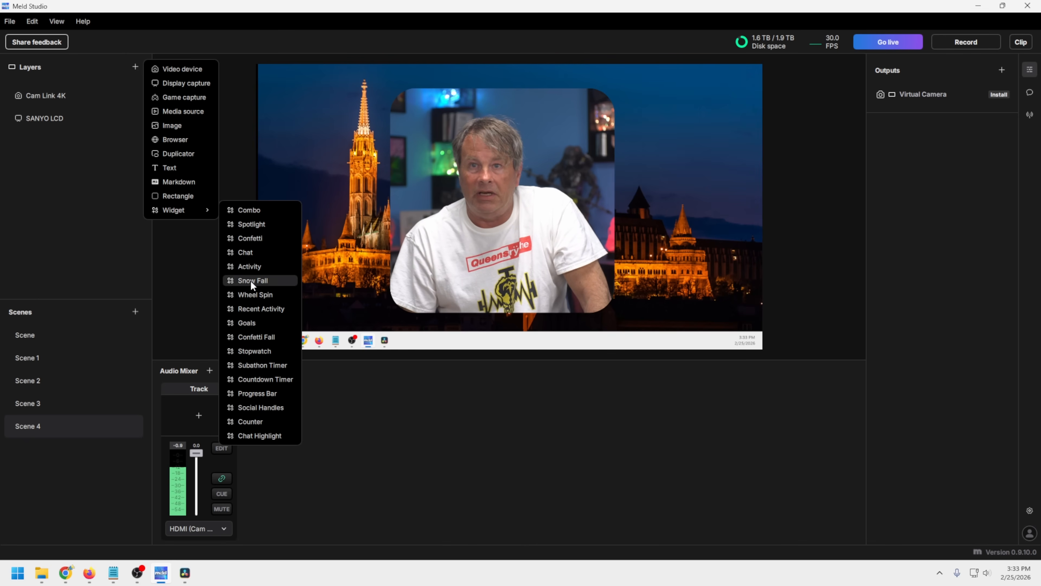
# Add a Snow Fall widget to Scene 4 and set its precipitation to Blizzard
pyautogui.click(251, 280)
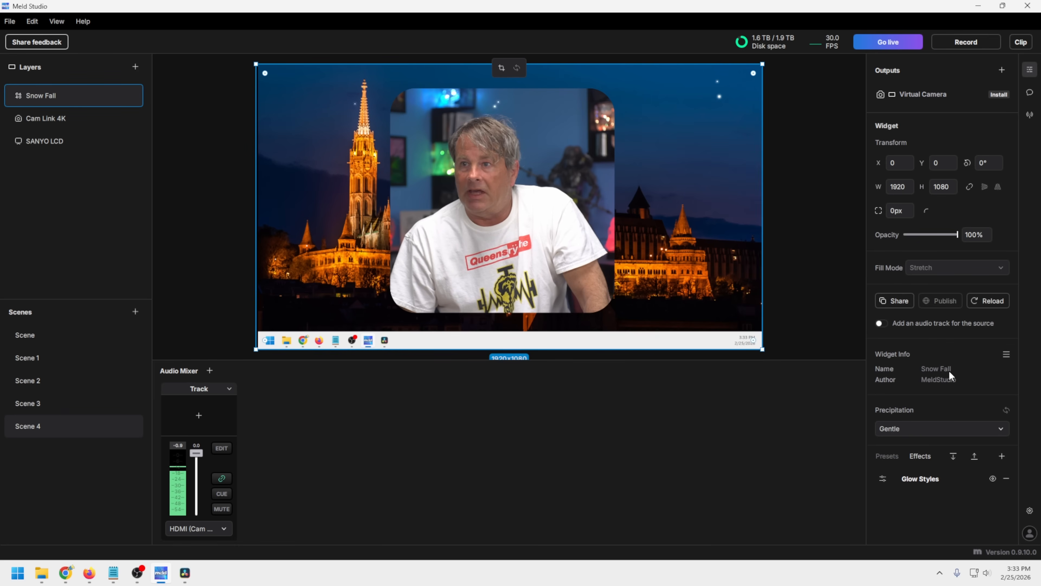
pyautogui.click(986, 427)
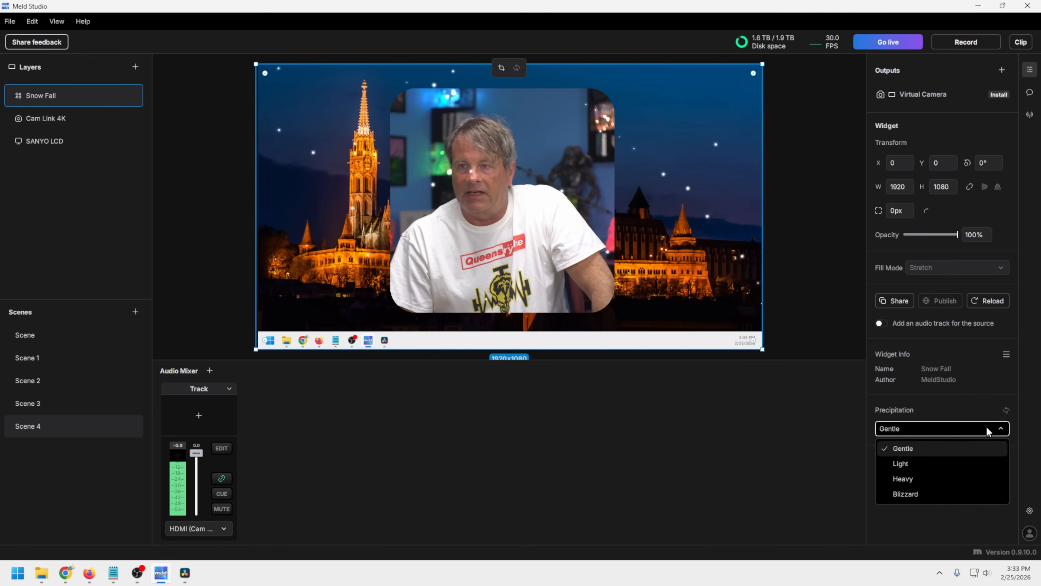
pyautogui.click(930, 487)
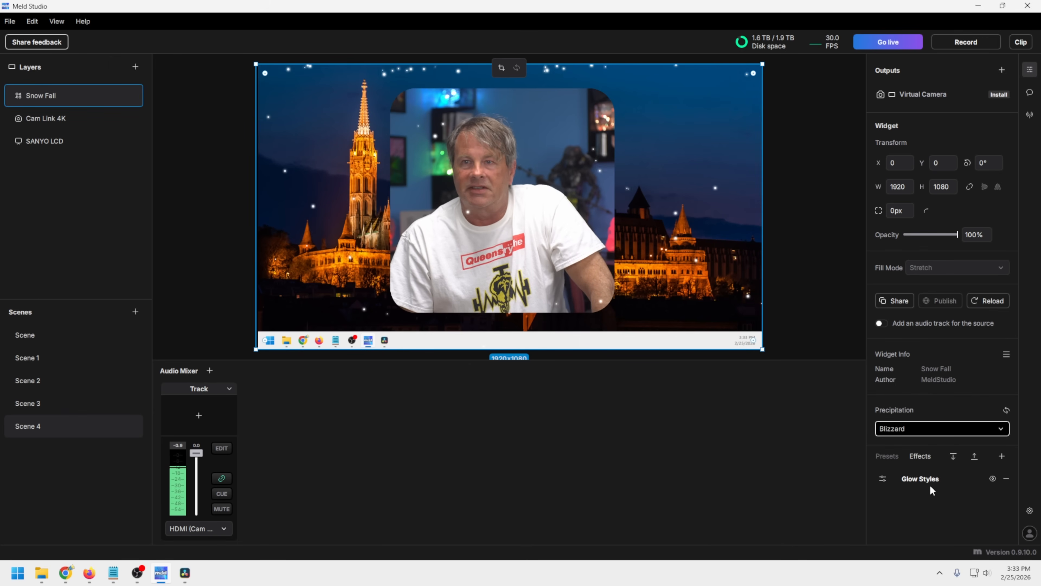
# Move the Snow Fall layer below Cam Link 4K and back on top to compare snow behind and over the camera
pyautogui.moveTo(85, 104); pyautogui.dragTo(88, 131)
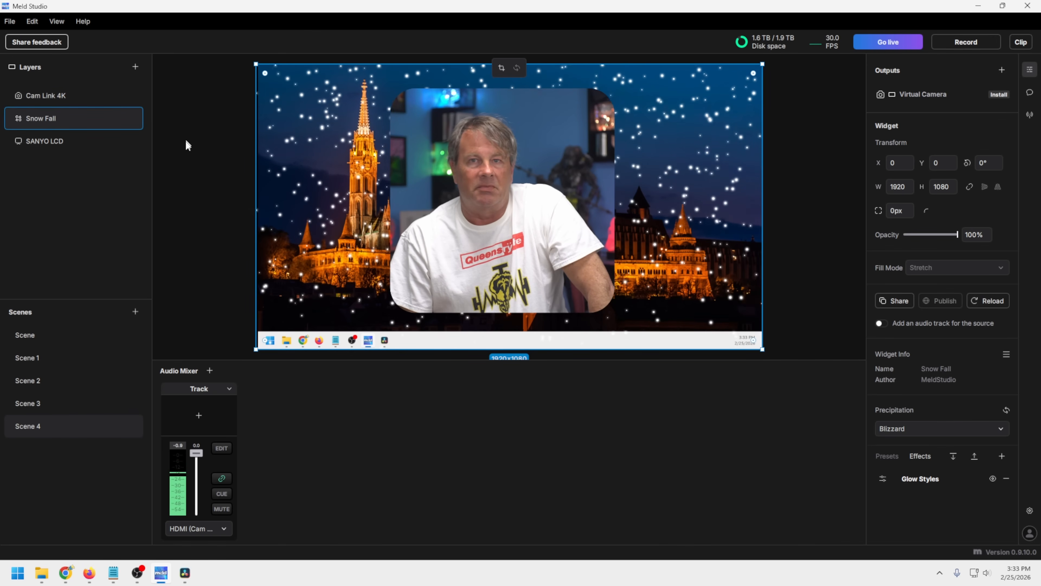
pyautogui.moveTo(78, 126); pyautogui.dragTo(60, 115)
pyautogui.moveTo(58, 95); pyautogui.dragTo(58, 96)
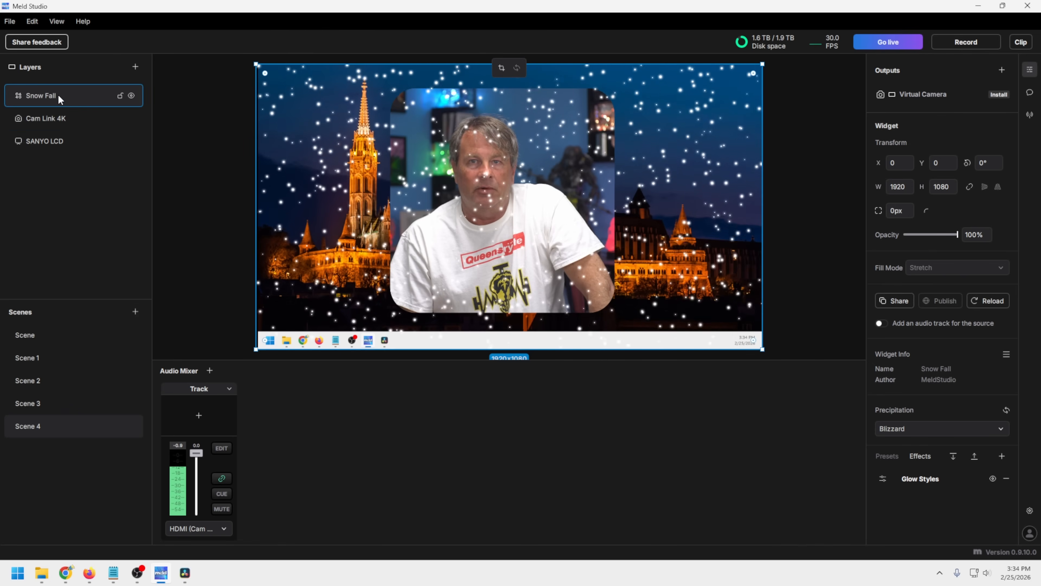
# Delete the Snow Fall layer and add a Subathon Timer widget to Scene 4
pyautogui.rightClick(71, 99)
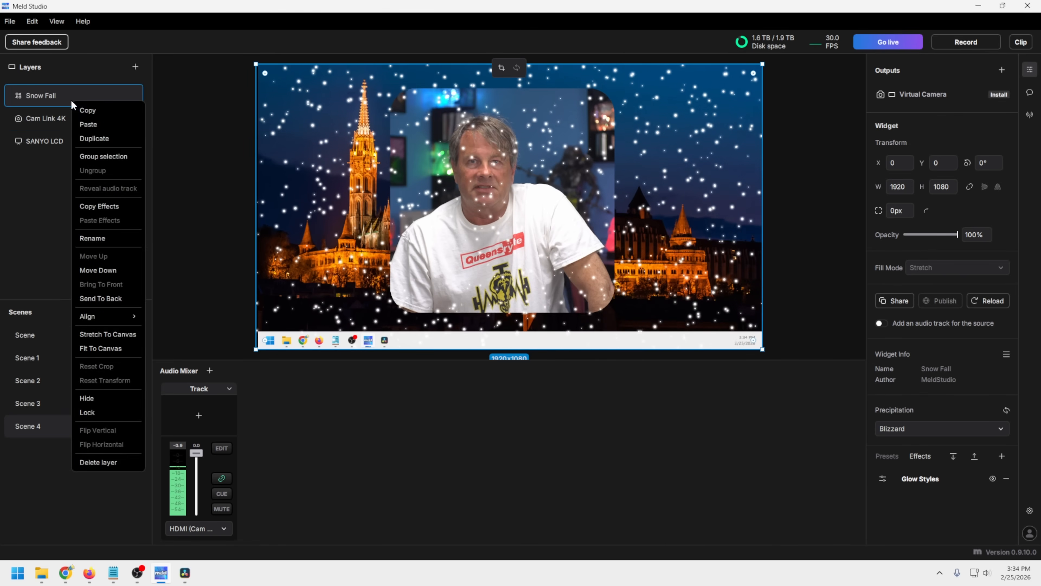
pyautogui.click(104, 462)
pyautogui.click(135, 67)
pyautogui.moveTo(173, 210)
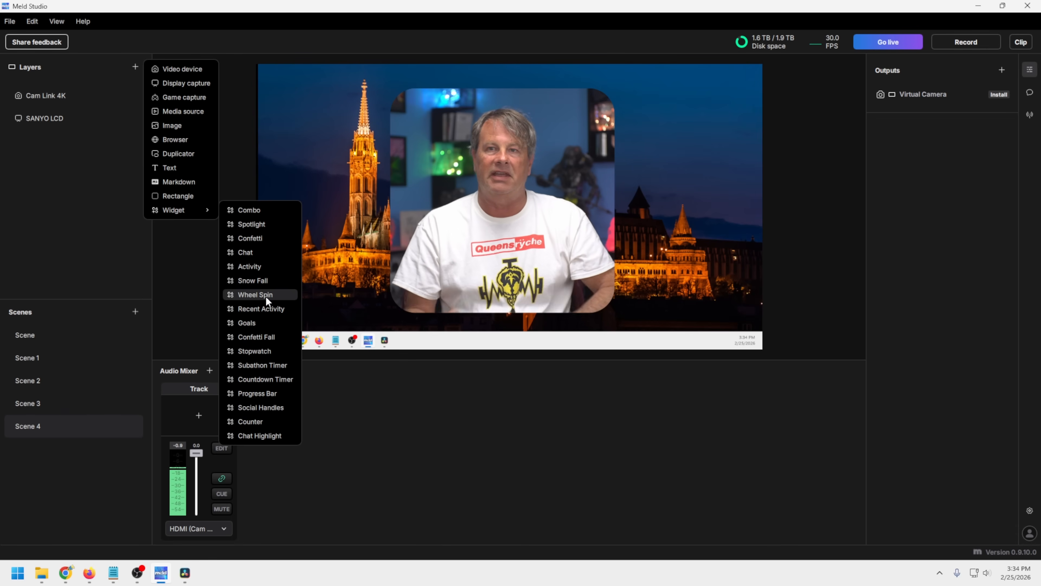
pyautogui.click(262, 365)
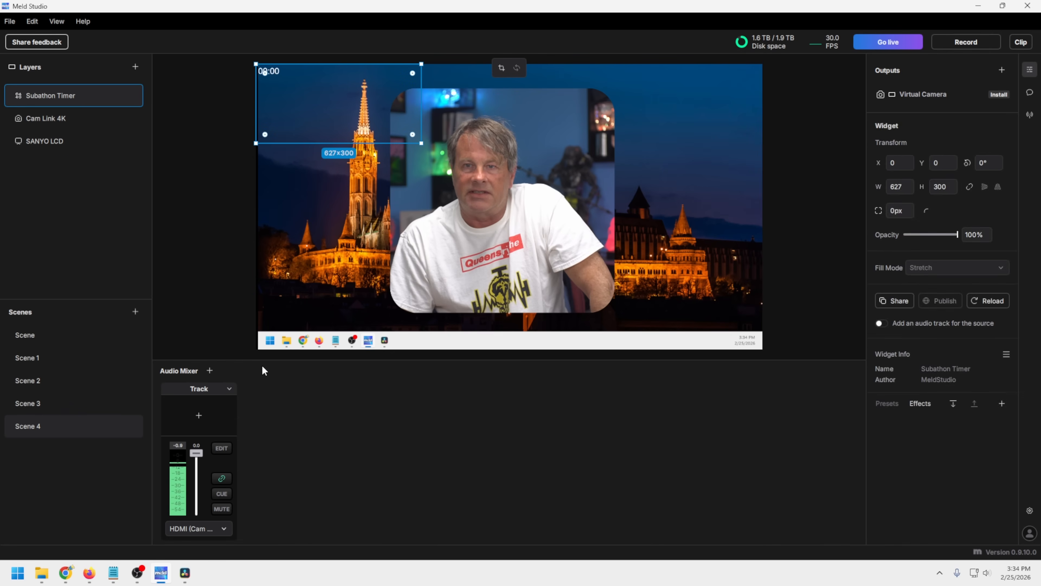
# Add 30 seconds to the Subathon Timer using its time settings
pyautogui.scroll(-3, 905, 381)
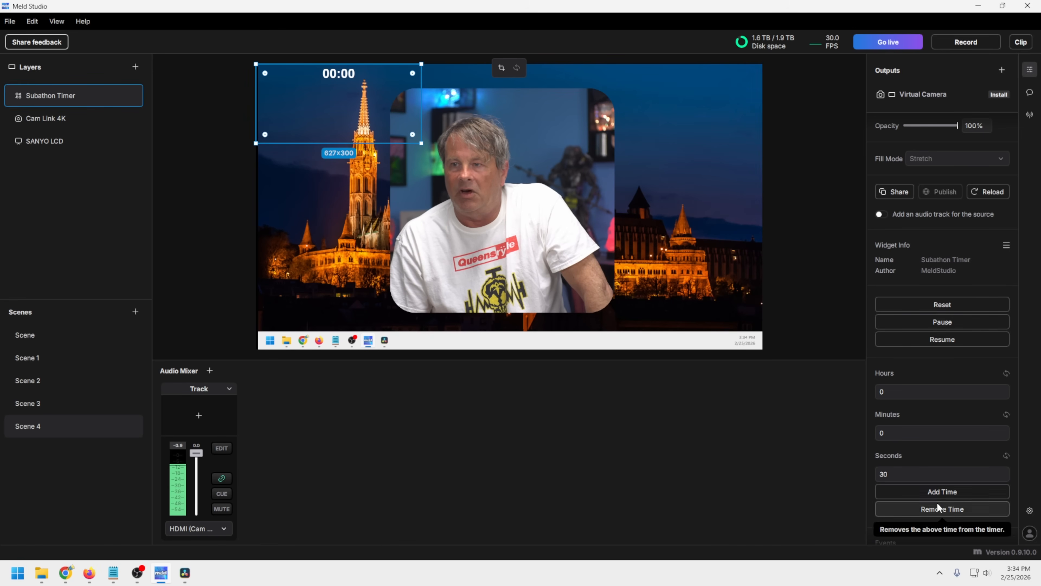
pyautogui.scroll(-2, 937, 502)
pyautogui.click(930, 416)
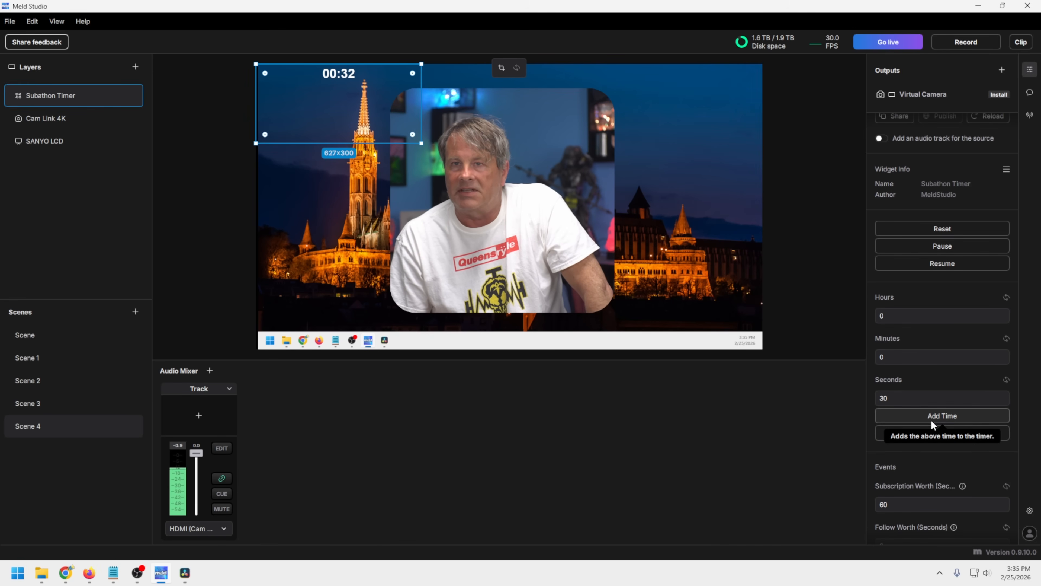
pyautogui.scroll(5, 890, 334)
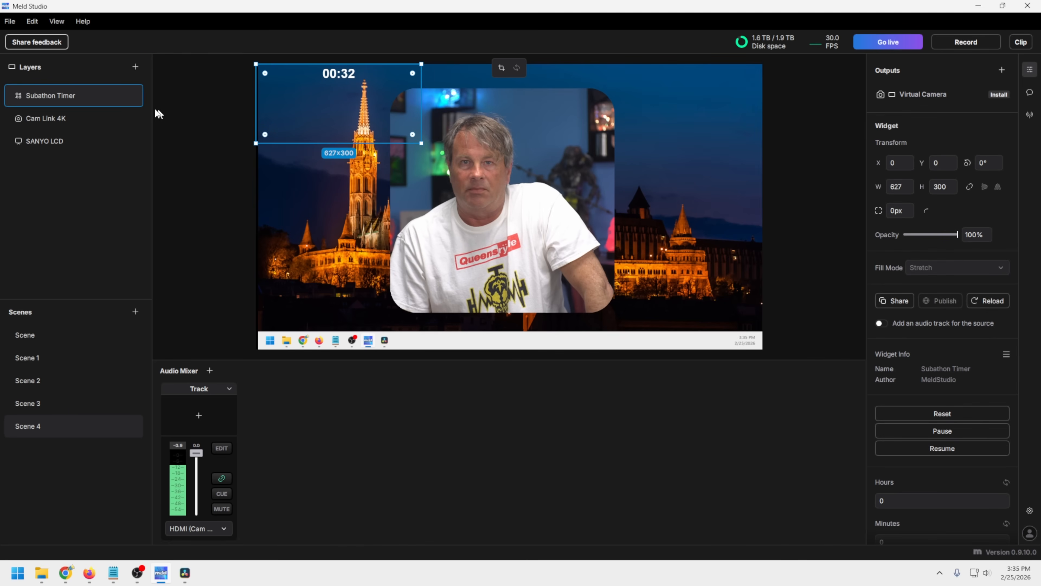
# Delete the Subathon Timer layer and add a Social Handles widget to Scene 4
pyautogui.rightClick(64, 100)
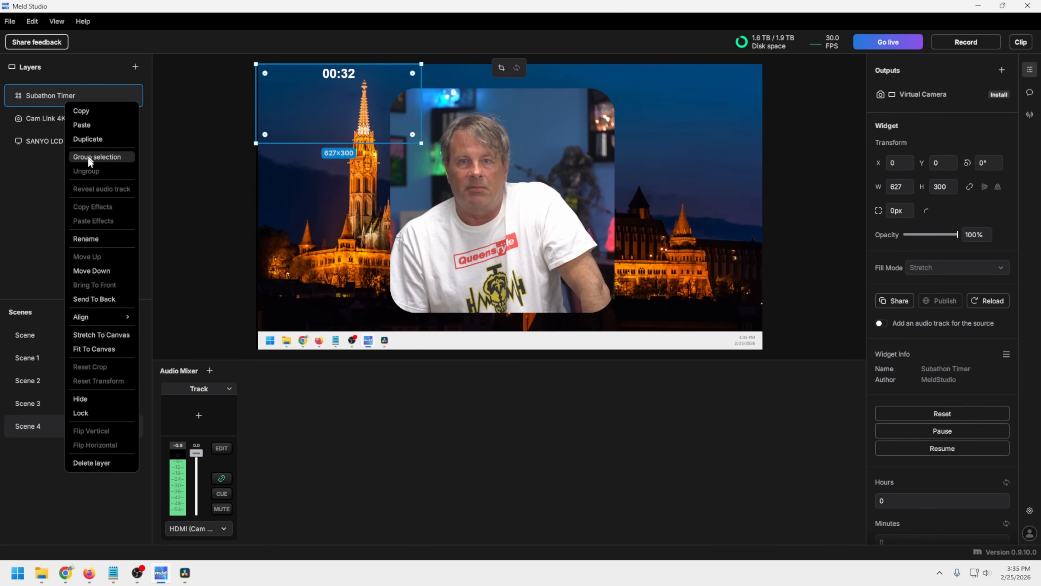
pyautogui.click(91, 463)
pyautogui.click(136, 66)
pyautogui.moveTo(173, 209)
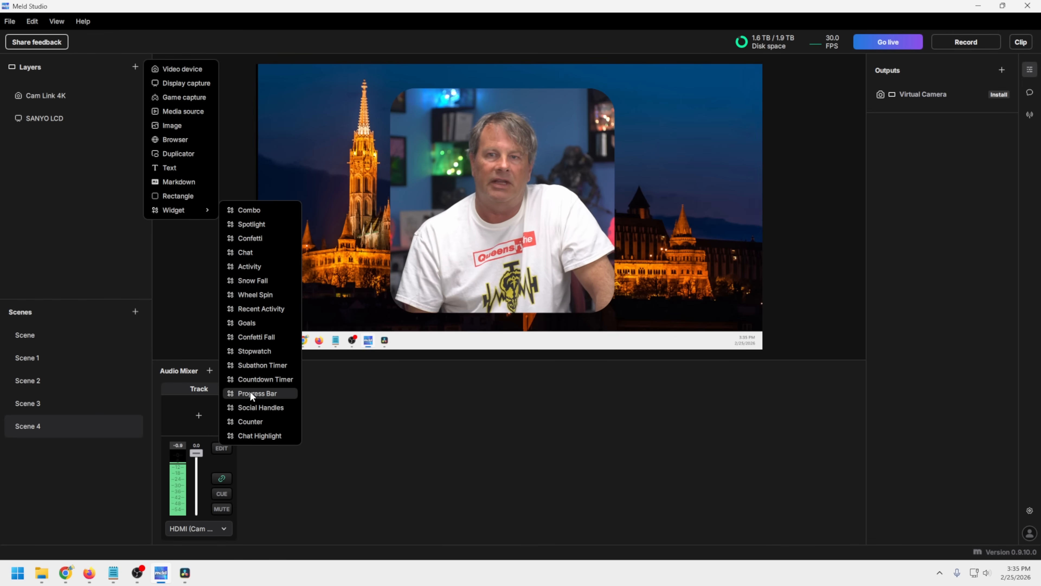
pyautogui.click(260, 407)
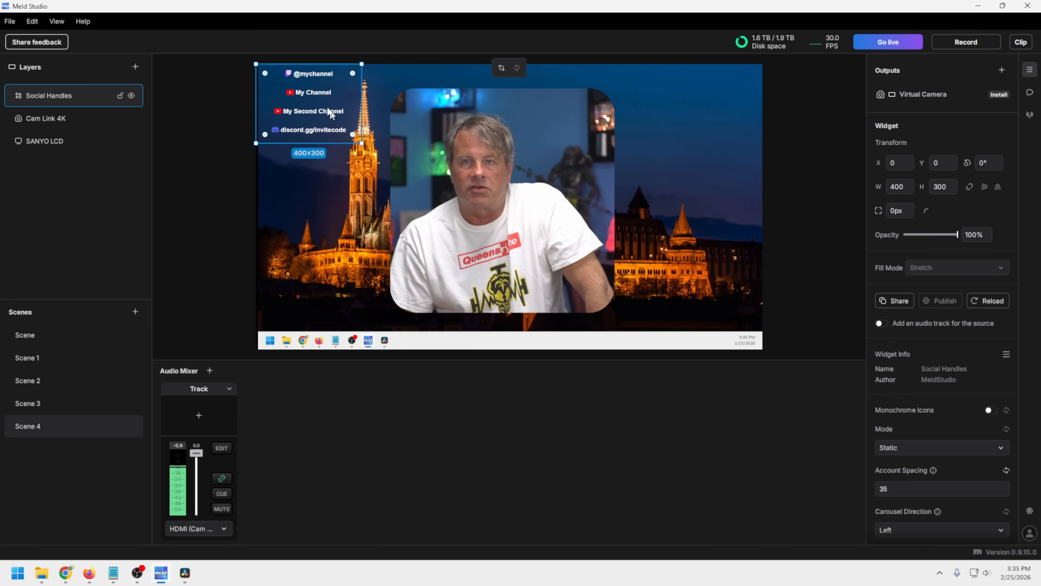
# Move the Social Handles widget to about X 1520, Y 694 near the canvas's lower-right corner and toggle its visibility off and on twice
pyautogui.moveTo(305, 129); pyautogui.dragTo(704, 315)
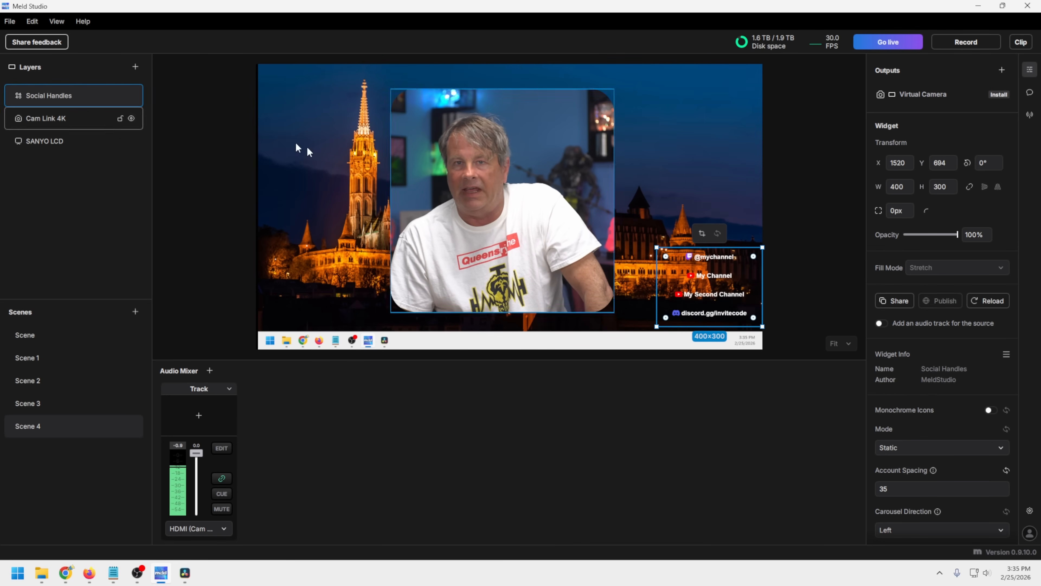
pyautogui.click(132, 95)
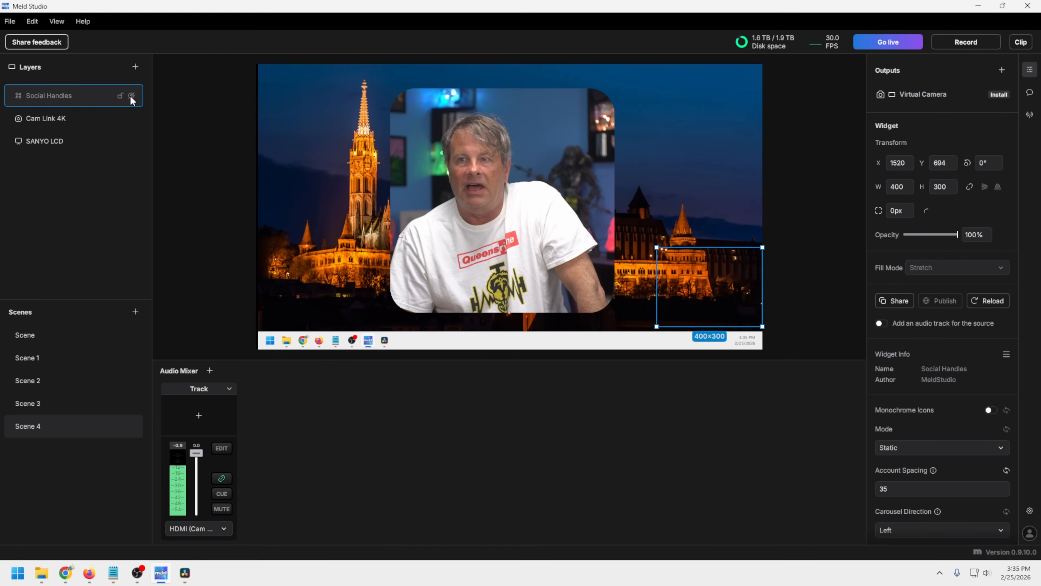
pyautogui.click(131, 96)
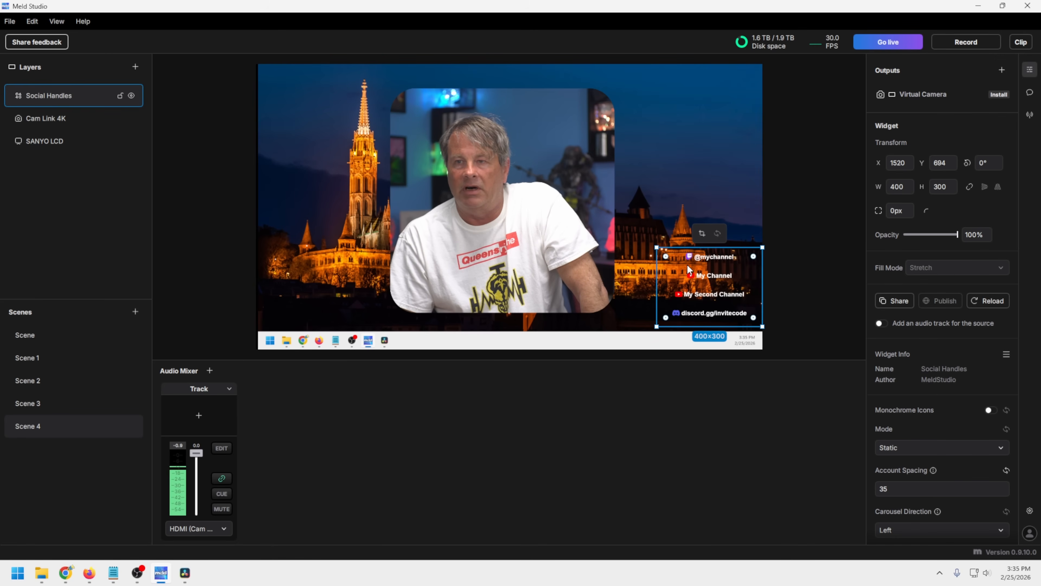
pyautogui.click(131, 96)
pyautogui.click(131, 95)
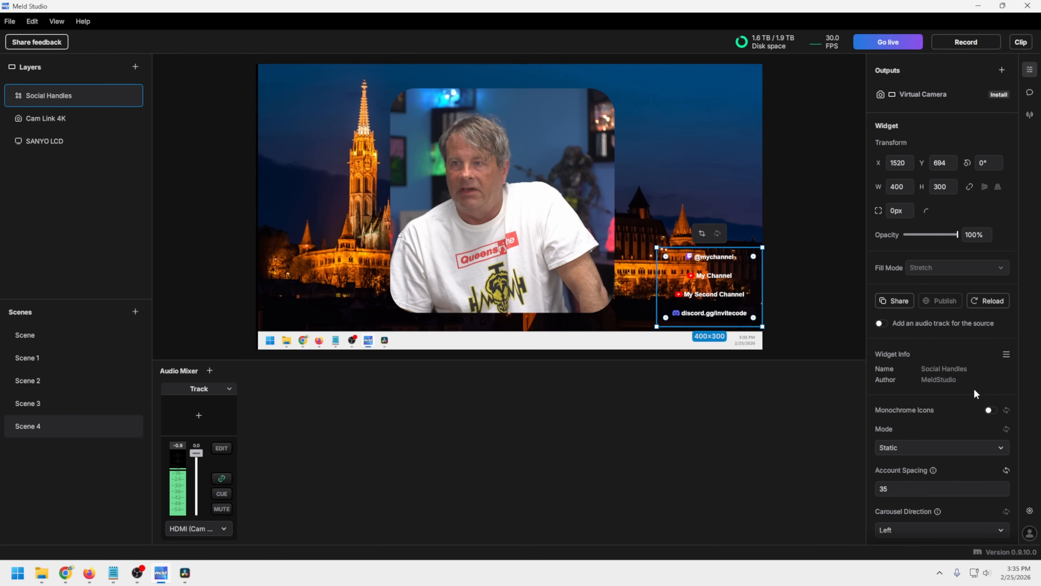
# Examine the Social Handles widget's account fields for each social platform and its font settings
pyautogui.scroll(-5, 975, 391)
pyautogui.scroll(-6, 974, 389)
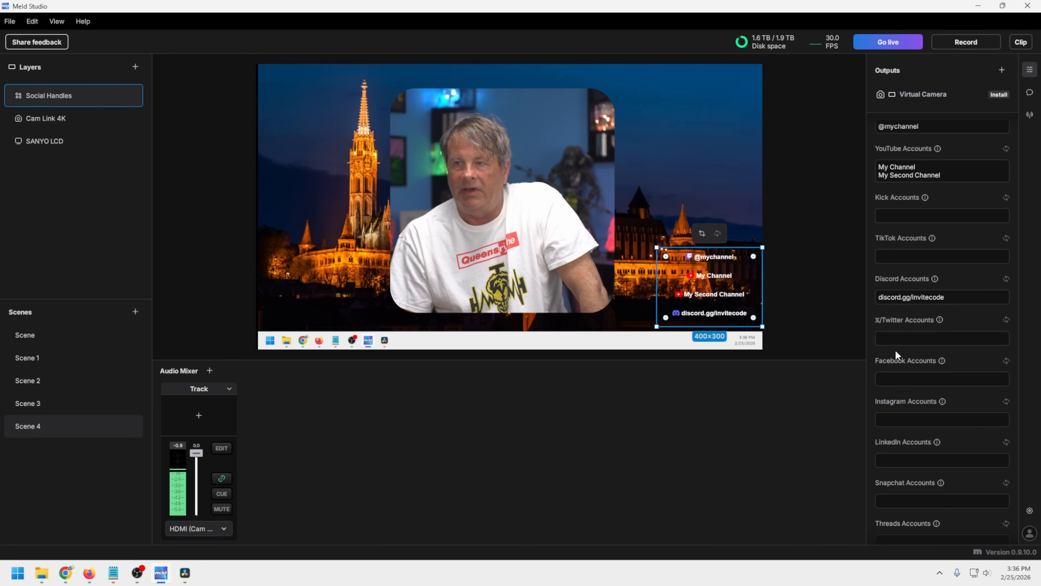
pyautogui.scroll(-3, 898, 420)
pyautogui.scroll(-4, 890, 385)
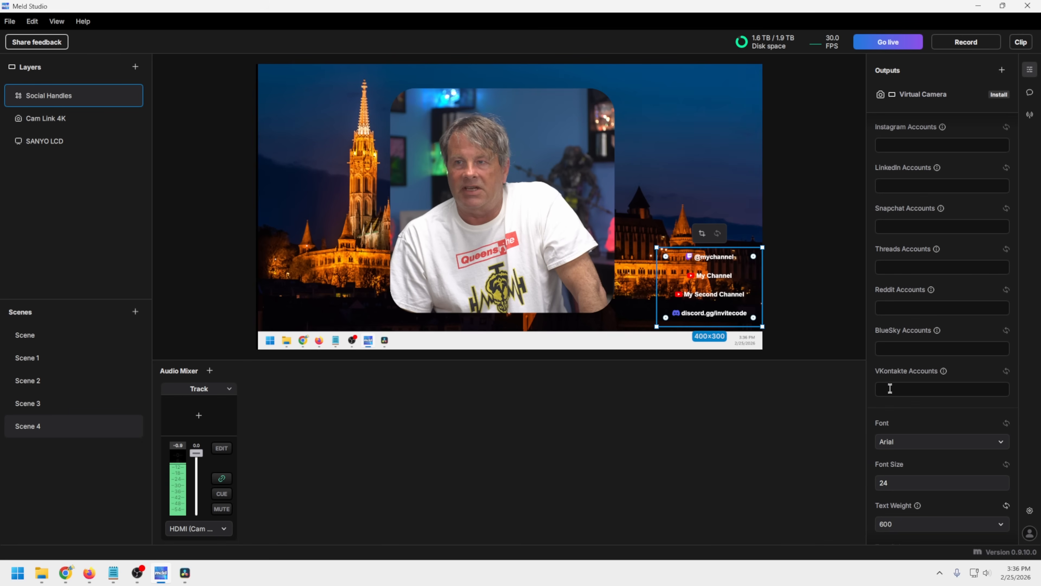
pyautogui.scroll(5, 888, 394)
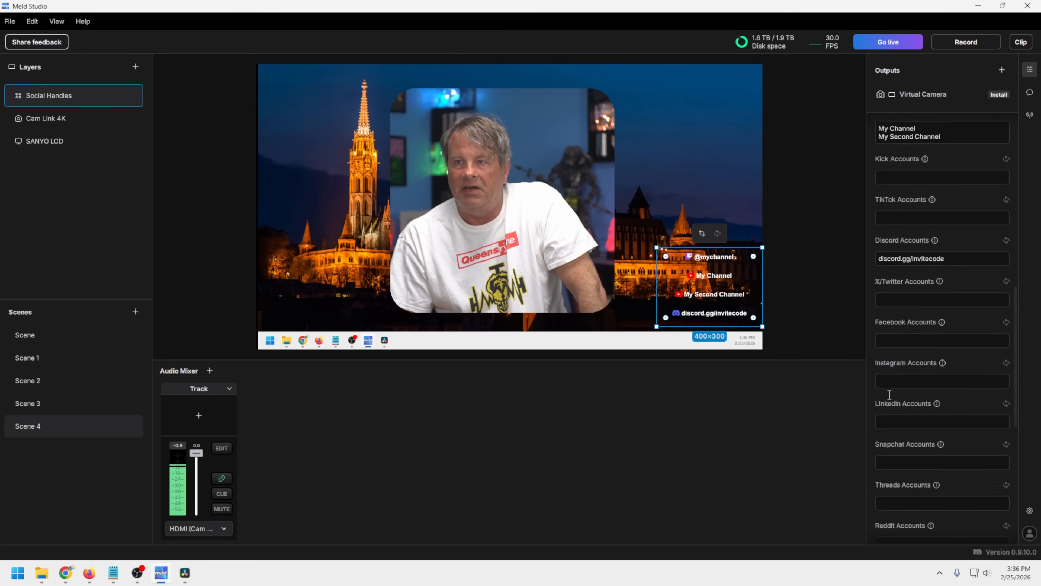
# Delete the Social Handles layer and bring up the list of widgets that can be added to Scene 4
pyautogui.click(135, 66)
pyautogui.moveTo(207, 209)
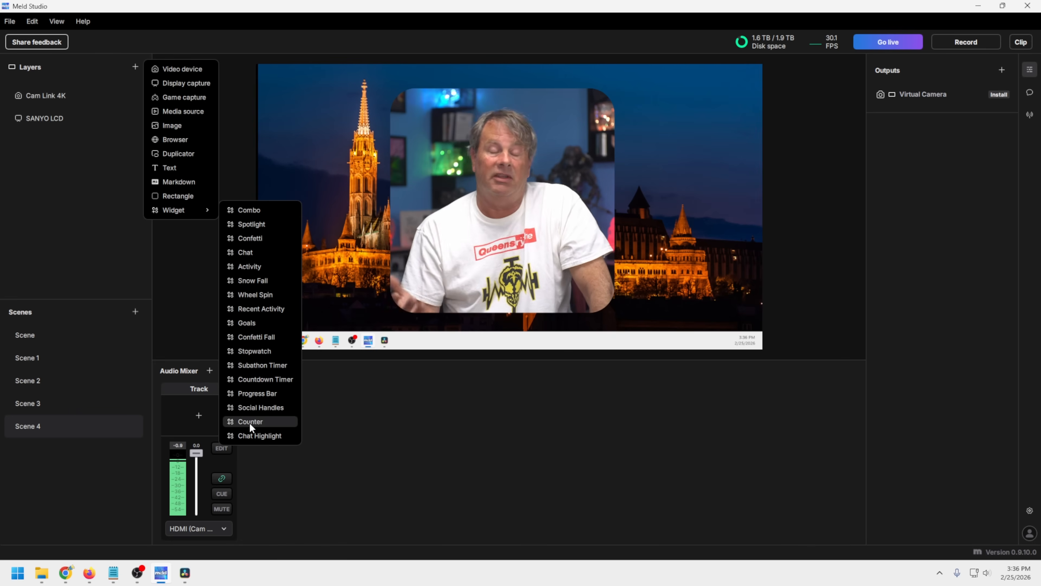